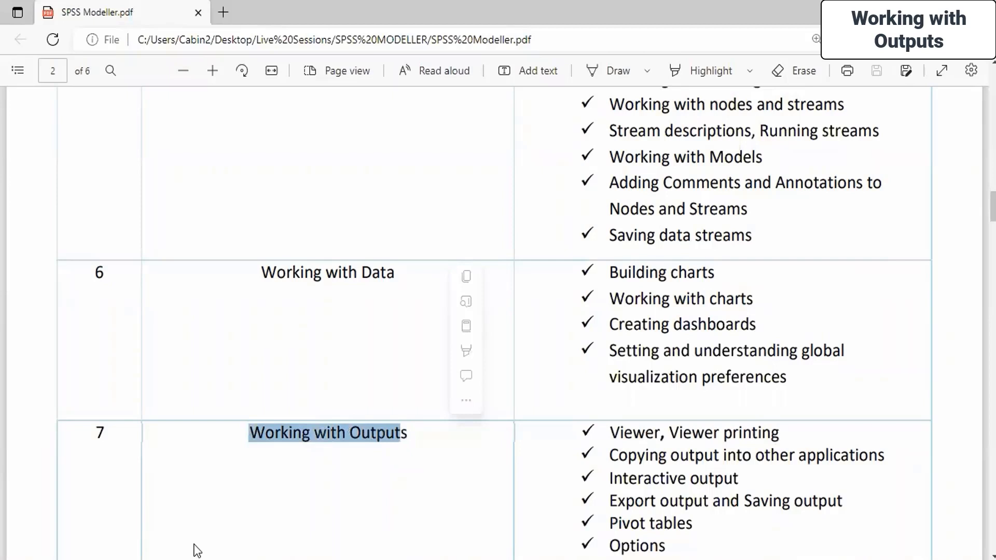
Launch IBM SPSS Modeler Subscription and log in to IBM with the IBMid and account password
{"action": "left_click", "coordinate": [165, 559]}
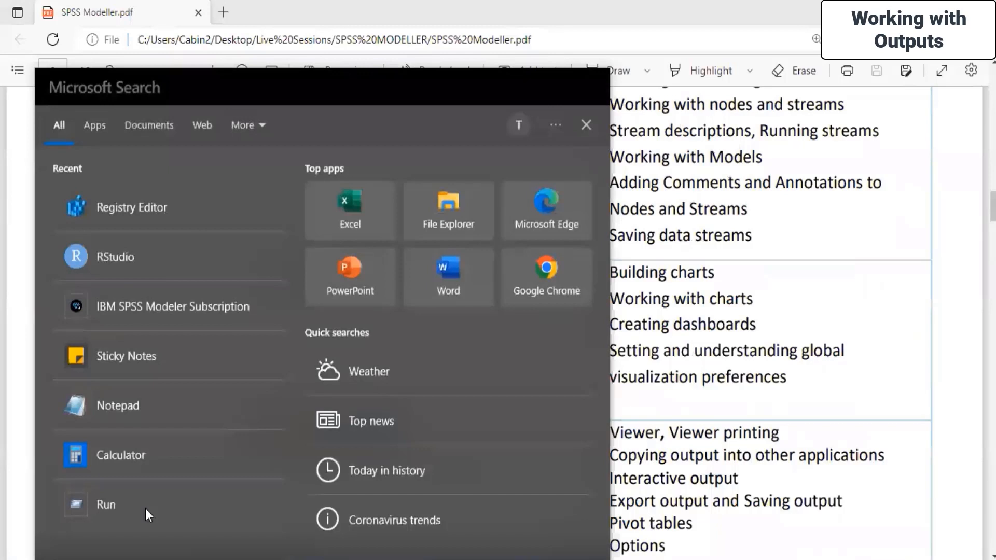
{"action": "left_click", "coordinate": [144, 296]}
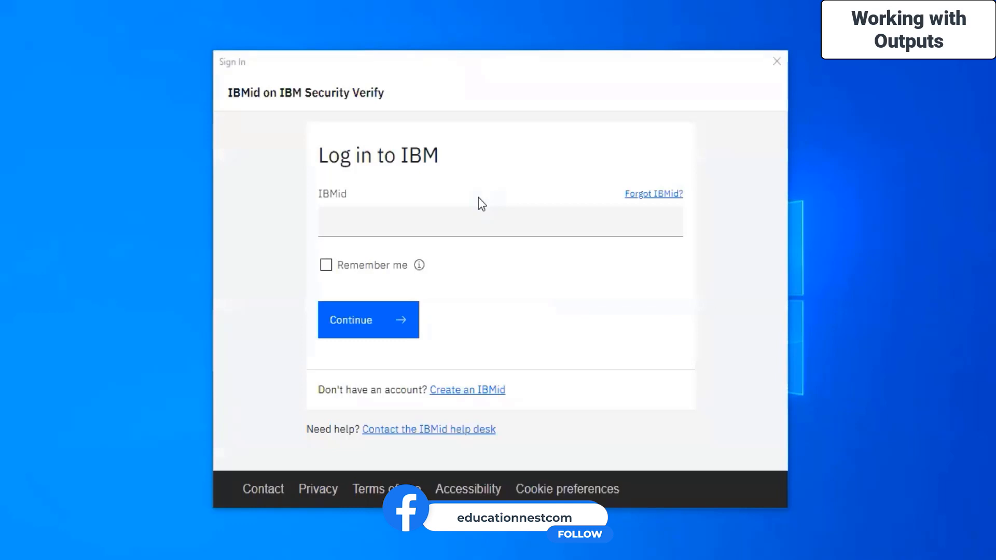
{"action": "left_click", "coordinate": [491, 215]}
{"action": "type", "text": "*********"}
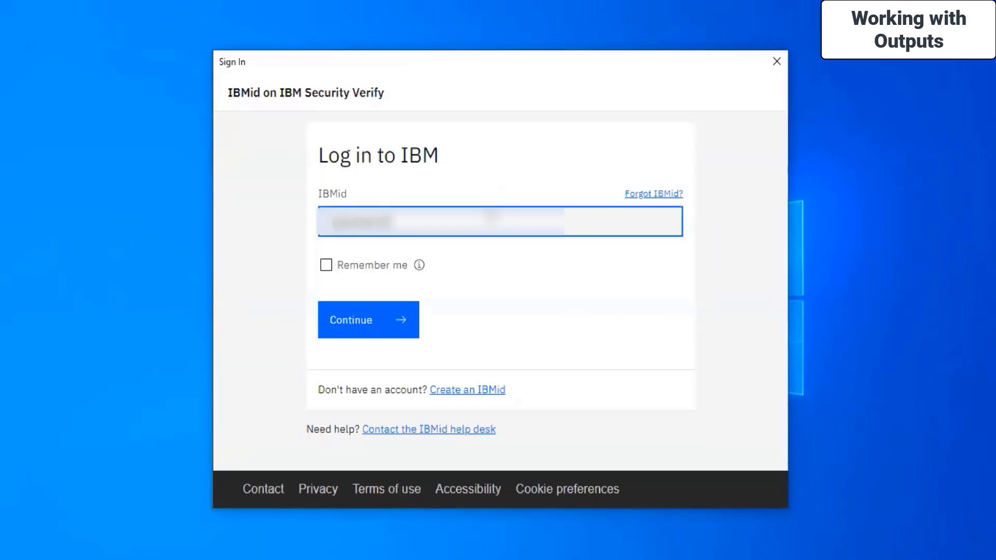
{"action": "type", "text": "*******"}
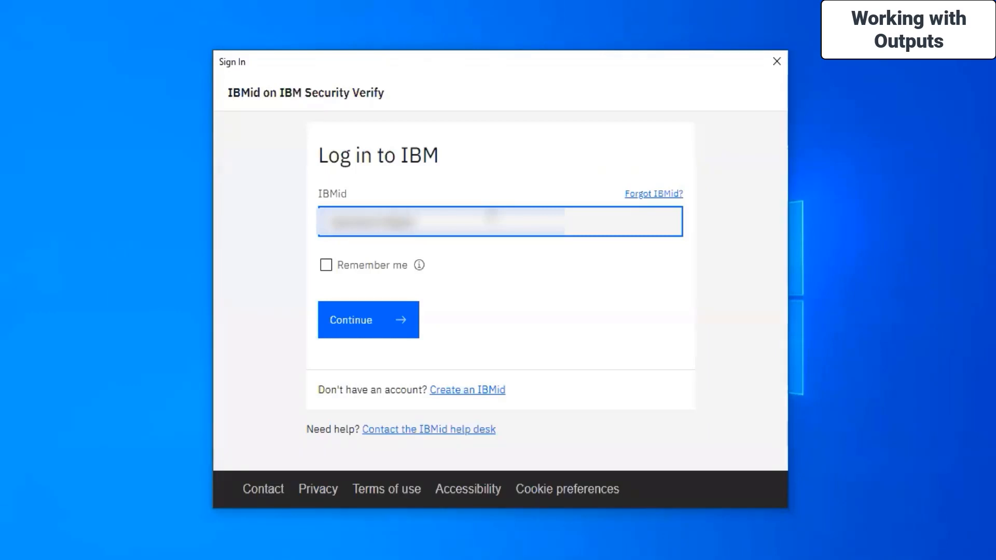
{"action": "type", "text": "***"}
{"action": "key", "text": "Return"}
{"action": "type", "text": "***********"}
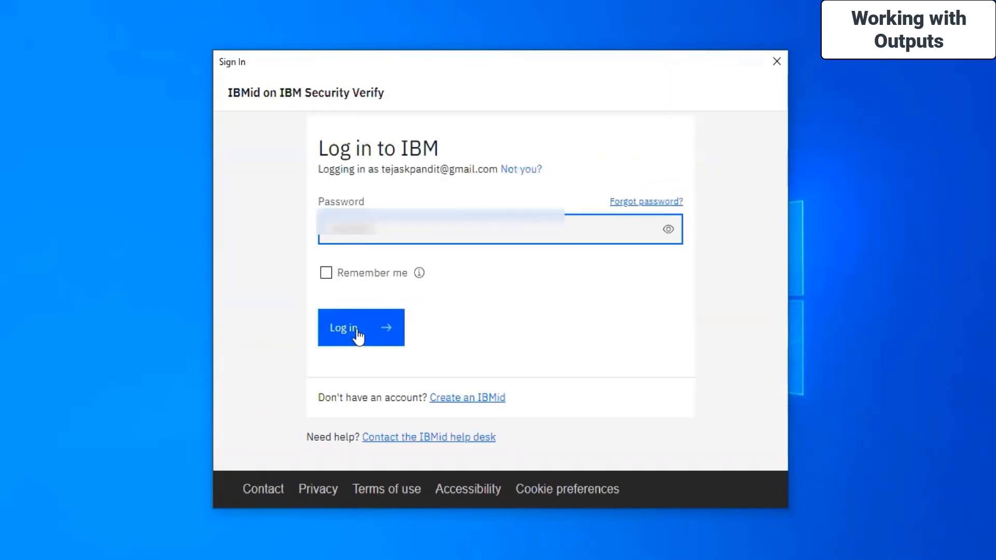
{"action": "left_click", "coordinate": [357, 332]}
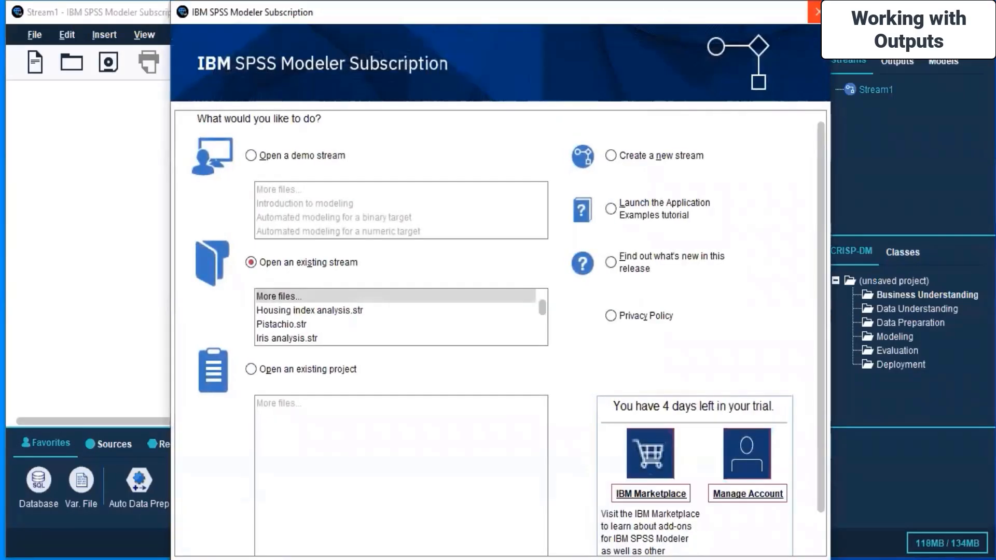
Maximize the SPSS Modeler window and display the palette of Output nodes
{"action": "left_click", "coordinate": [822, 12]}
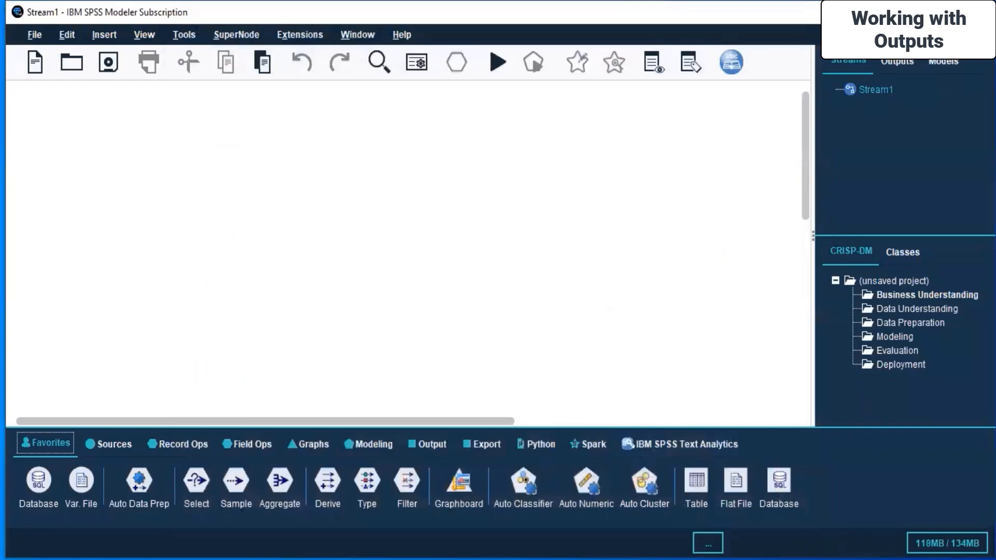
{"action": "left_click", "coordinate": [954, 13]}
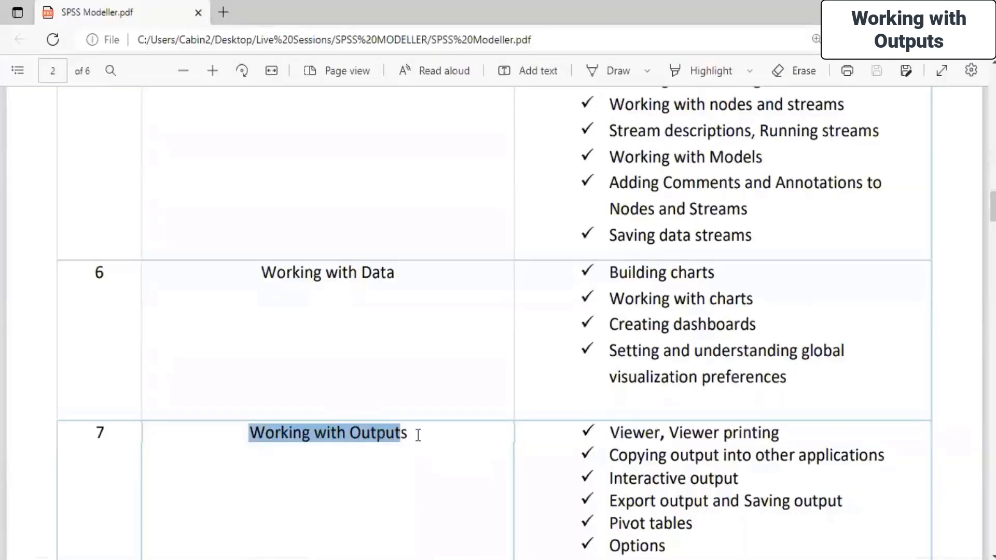
{"action": "left_click", "coordinate": [418, 434]}
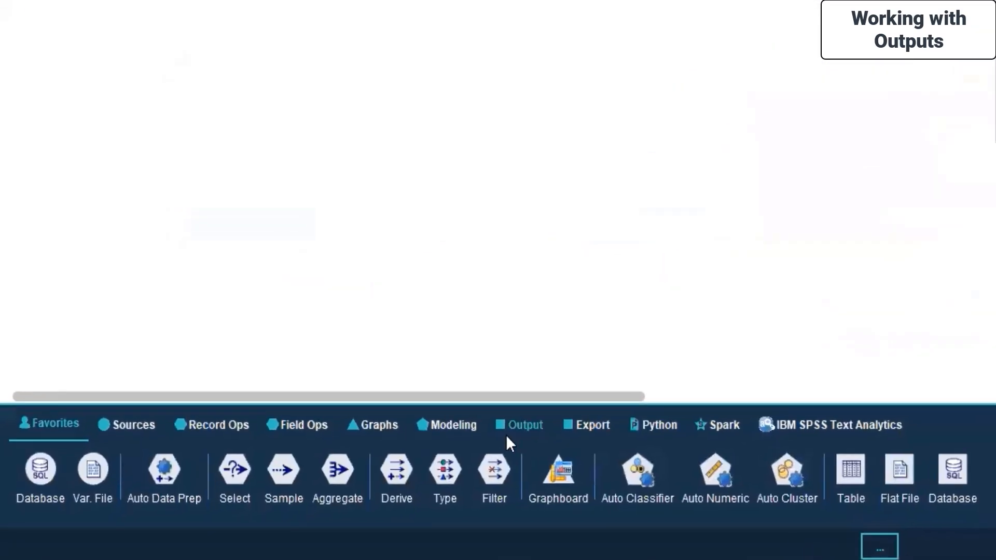
{"action": "left_click", "coordinate": [535, 421]}
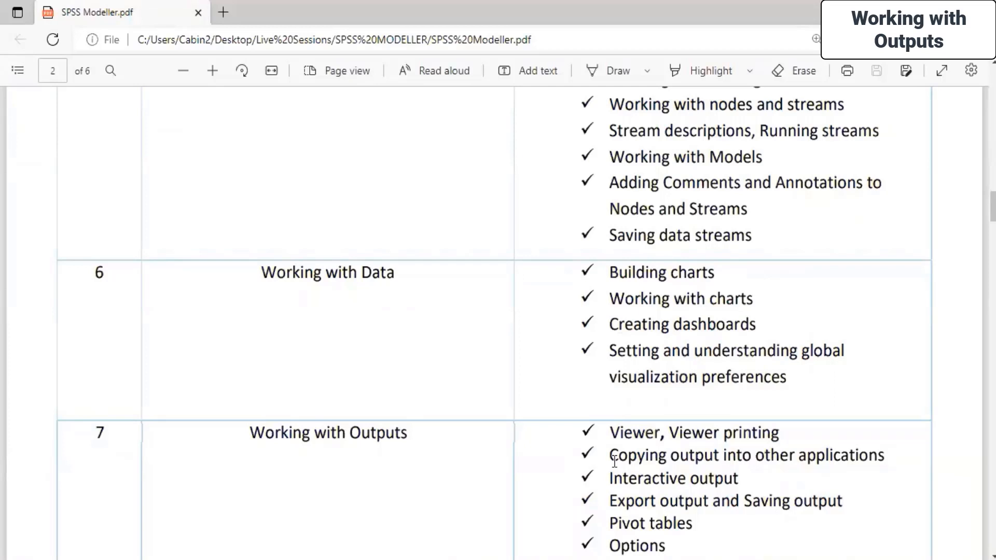
Switch to SPSS Modeller.pdf in the browser and review the topics under Working with Outputs and Working with Data
{"action": "left_click_drag", "start_coordinate": [610, 432], "coordinate": [781, 429]}
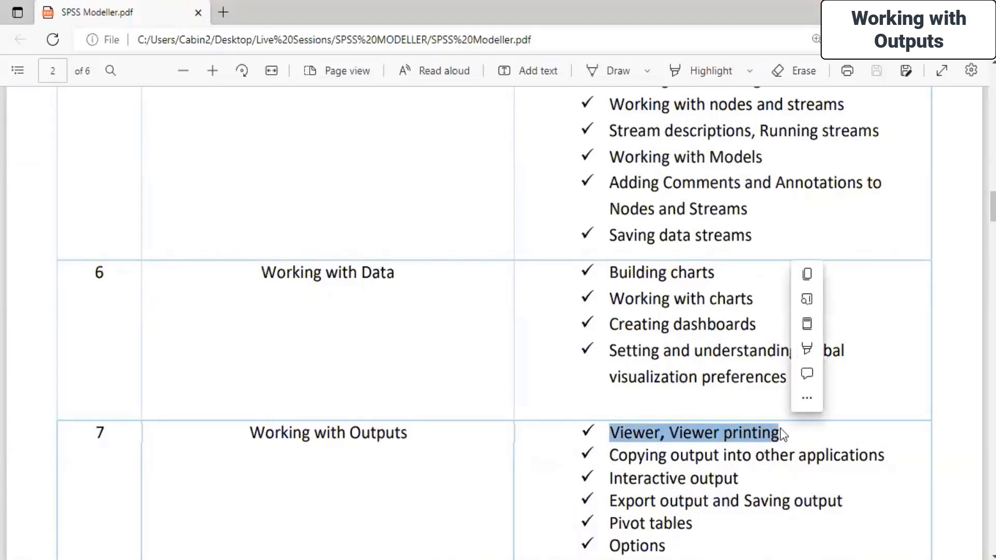
{"action": "left_click", "coordinate": [780, 428]}
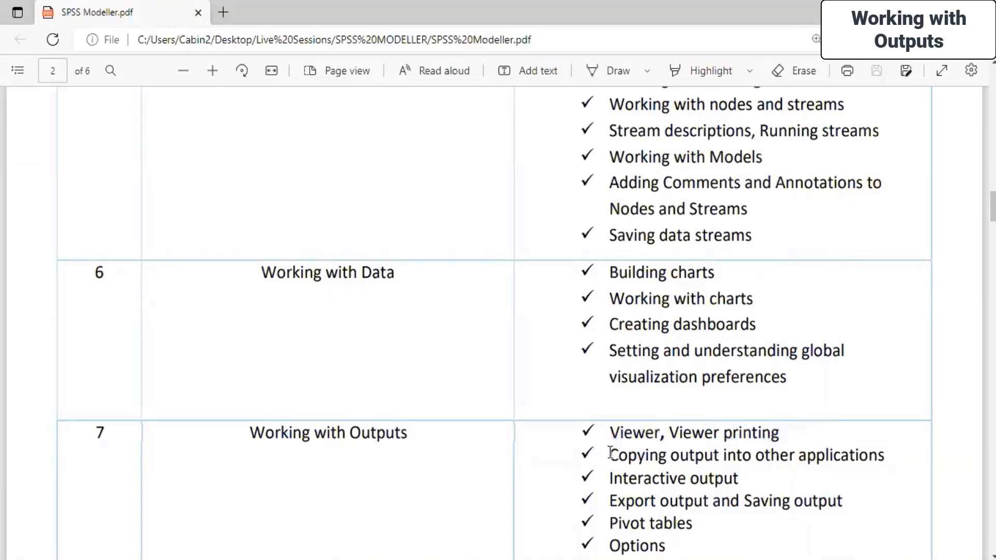
{"action": "left_click_drag", "start_coordinate": [611, 454], "coordinate": [744, 476]}
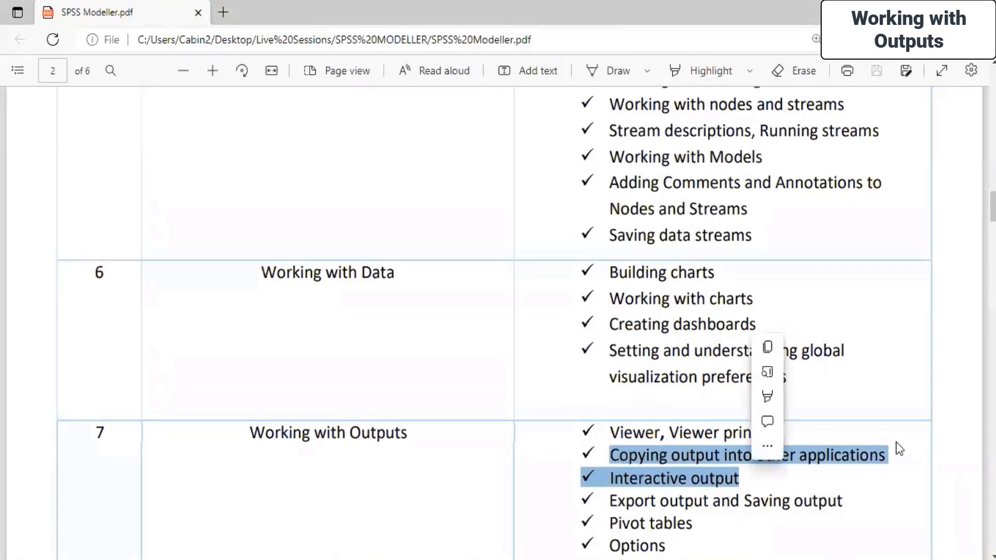
{"action": "left_click", "coordinate": [872, 457]}
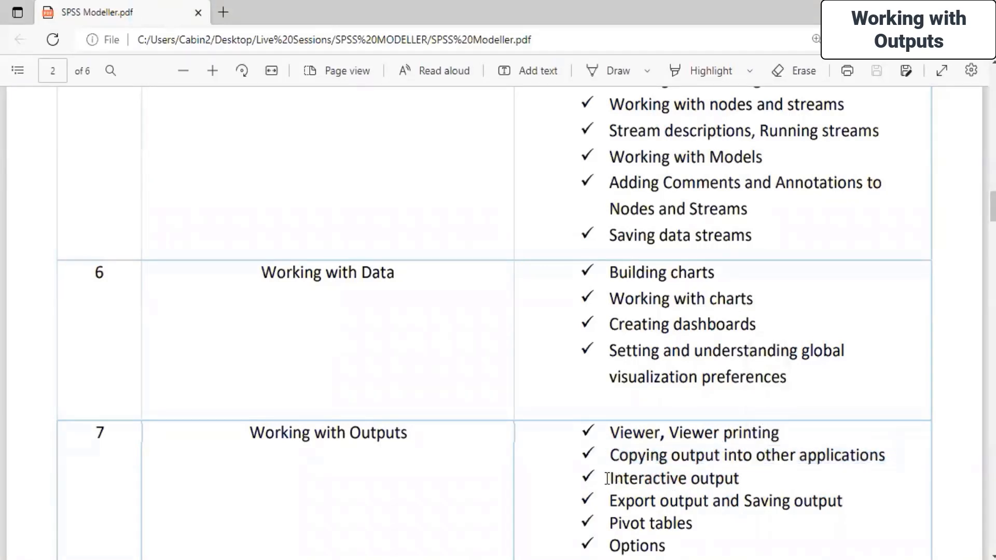
{"action": "left_click_drag", "start_coordinate": [606, 477], "coordinate": [773, 479]}
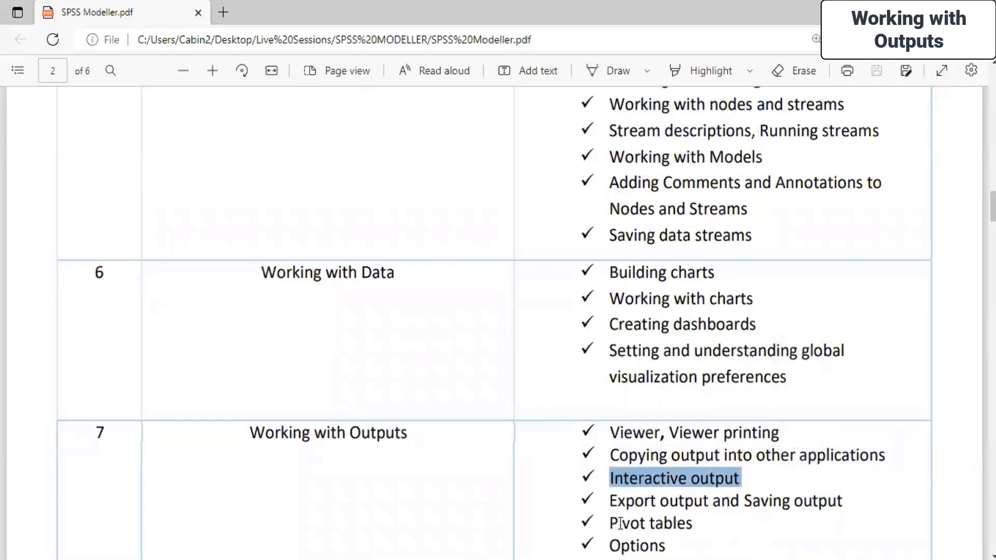
{"action": "left_click_drag", "start_coordinate": [612, 522], "coordinate": [696, 525]}
{"action": "left_click_drag", "start_coordinate": [612, 552], "coordinate": [671, 549]}
{"action": "left_click", "coordinate": [678, 517]}
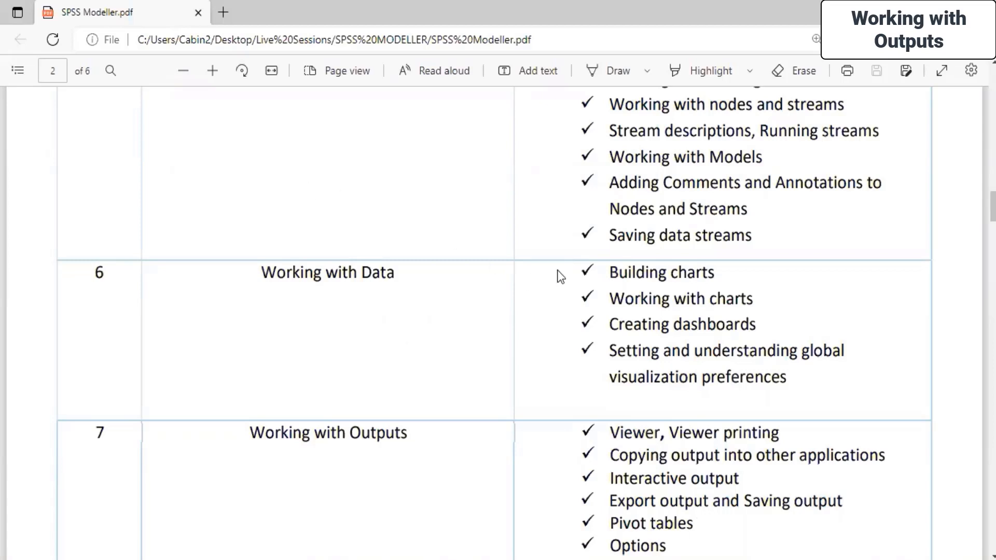
{"action": "left_click_drag", "start_coordinate": [602, 272], "coordinate": [799, 386]}
{"action": "left_click", "coordinate": [468, 315]}
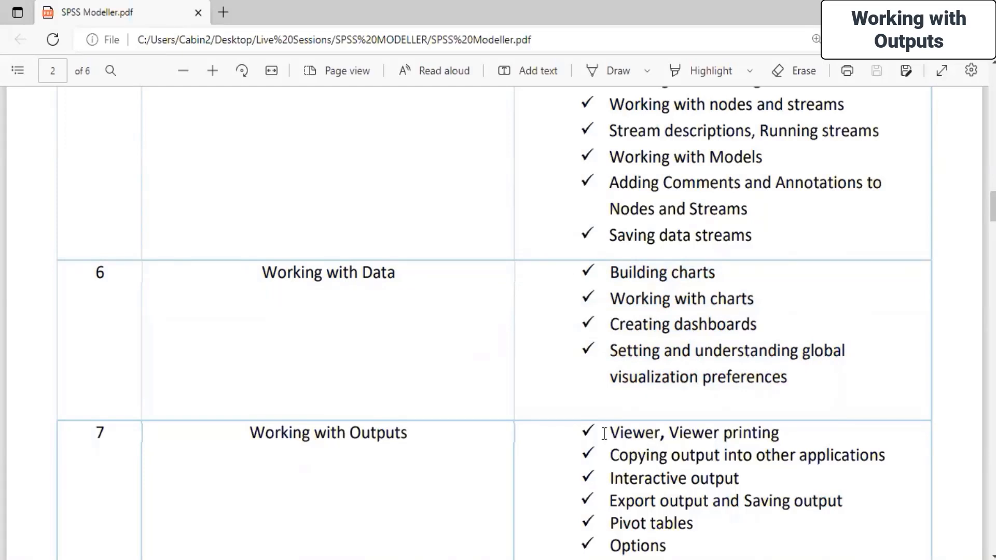
Switch back to SPSS Modeler and insert Housing index prices.str from the Live Sessions\SPSS MODELLER\Day 4 folder into Stream1, leaving no nodes selected
{"action": "left_click", "coordinate": [556, 555]}
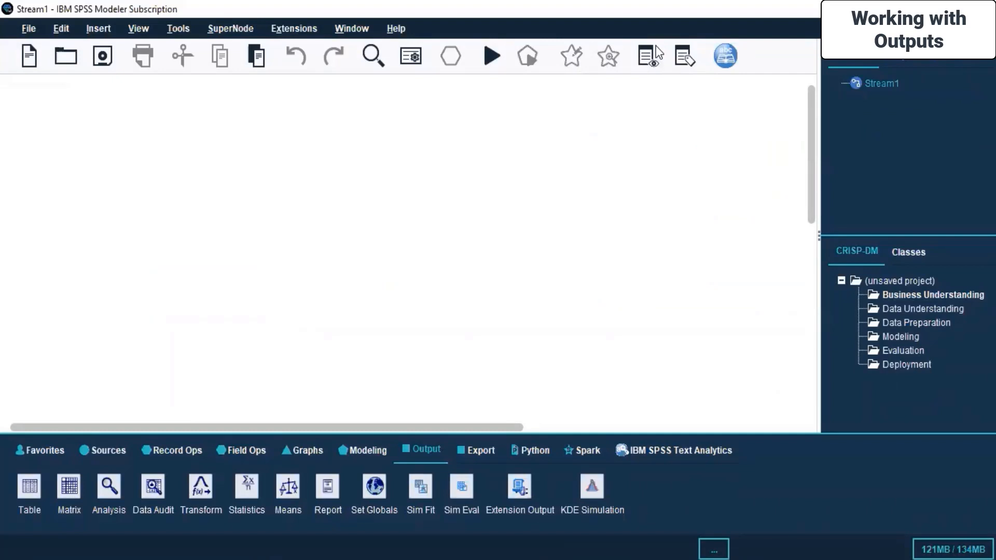
{"action": "left_click", "coordinate": [66, 58]}
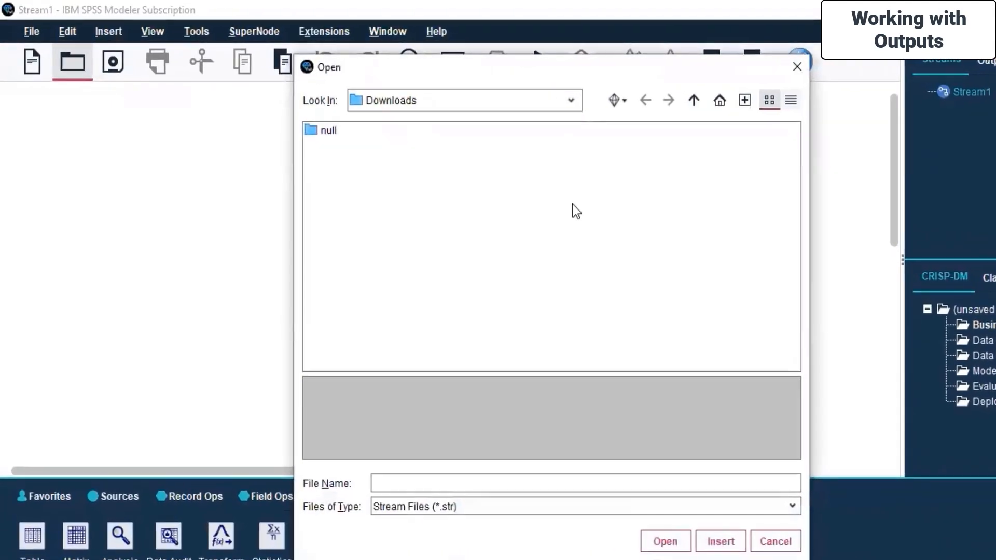
{"action": "left_click", "coordinate": [576, 101]}
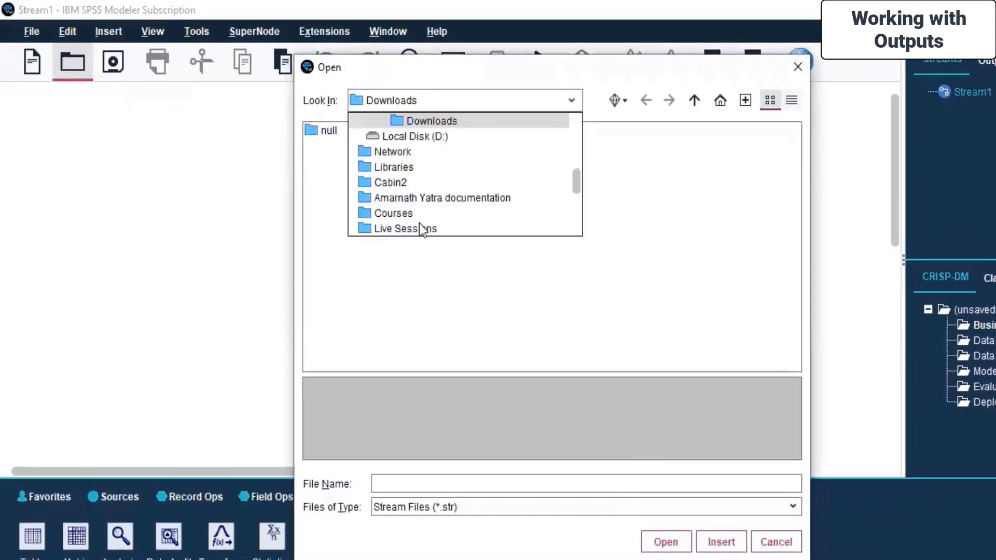
{"action": "left_click", "coordinate": [419, 225]}
{"action": "double_click", "coordinate": [346, 223]}
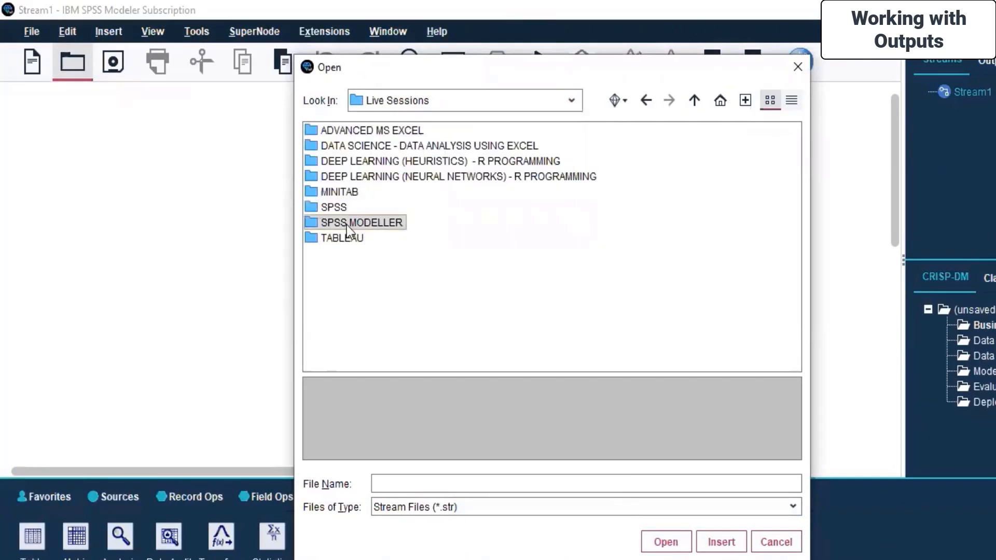
{"action": "left_click", "coordinate": [343, 192]}
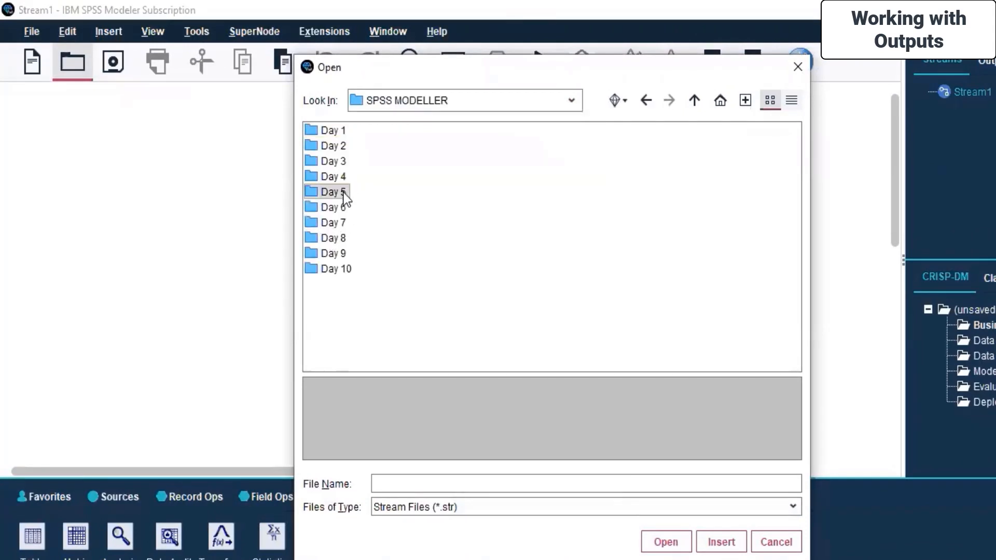
{"action": "left_click", "coordinate": [571, 102]}
{"action": "left_click", "coordinate": [404, 196]}
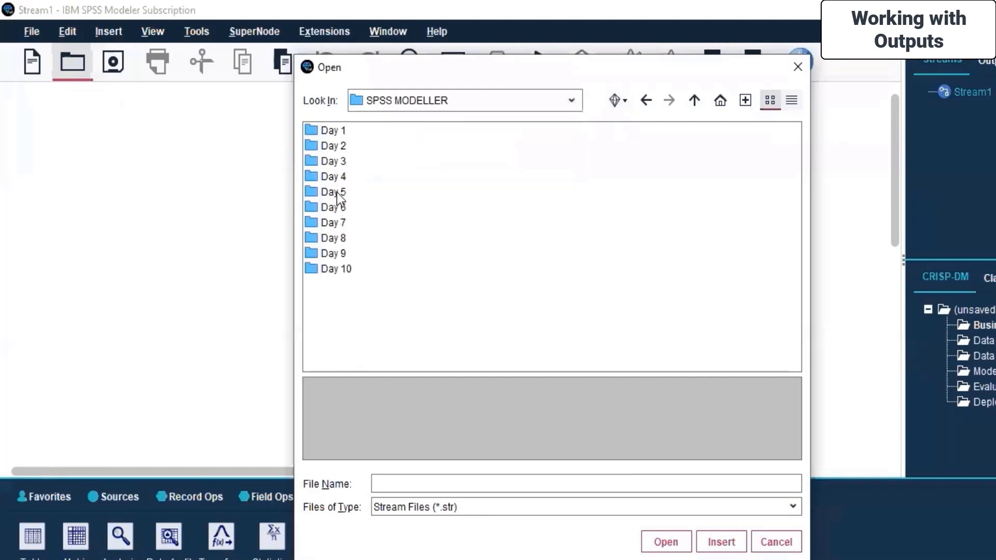
{"action": "double_click", "coordinate": [332, 176]}
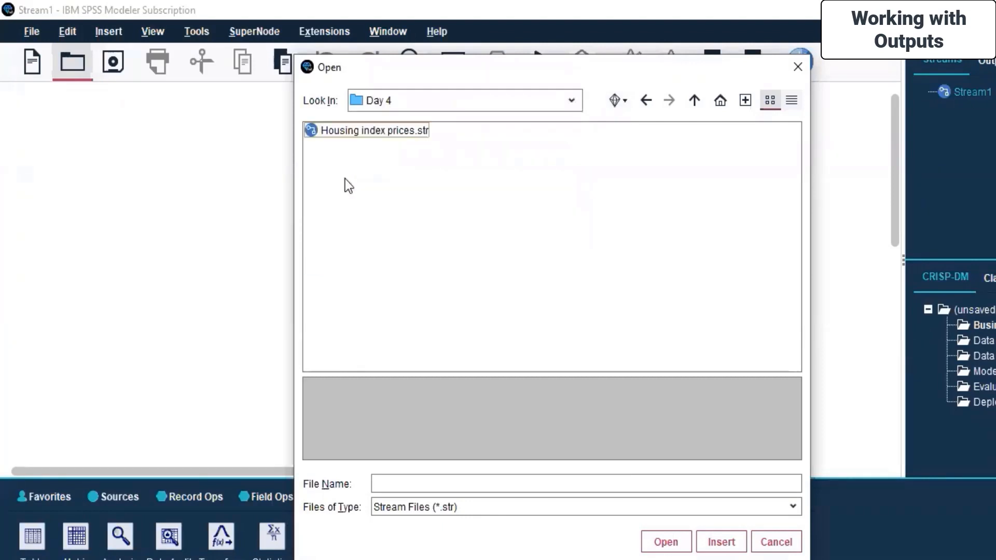
{"action": "left_click", "coordinate": [391, 130]}
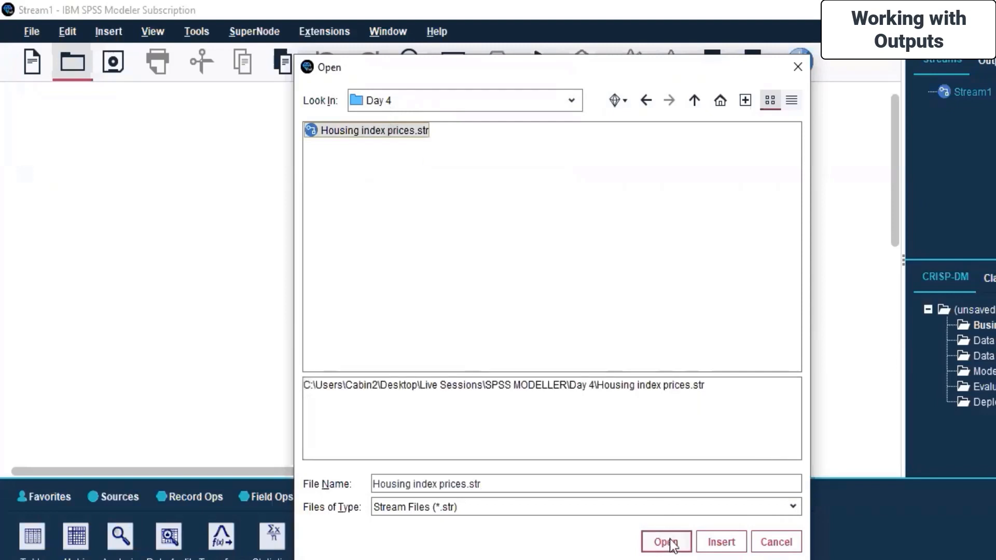
{"action": "left_click", "coordinate": [719, 542]}
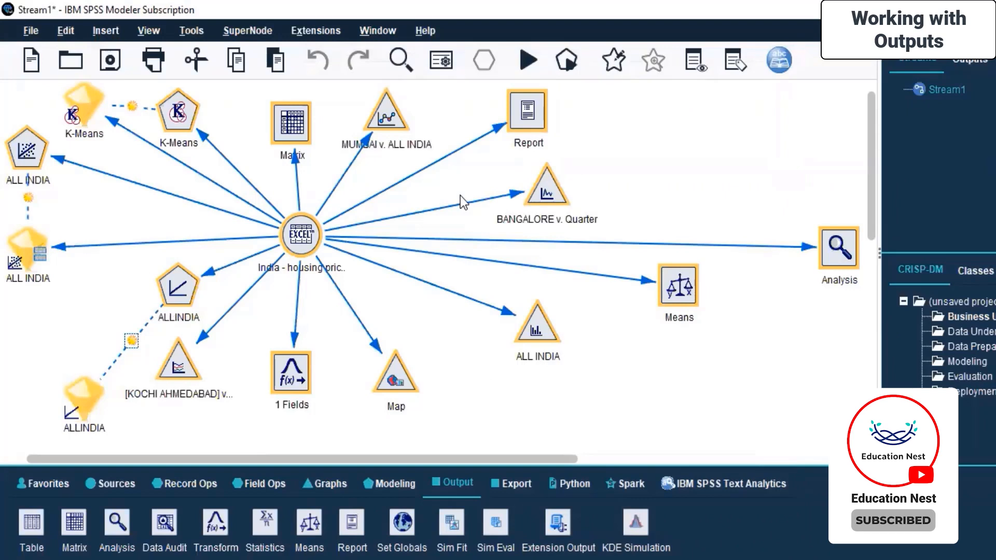
{"action": "left_click", "coordinate": [698, 190]}
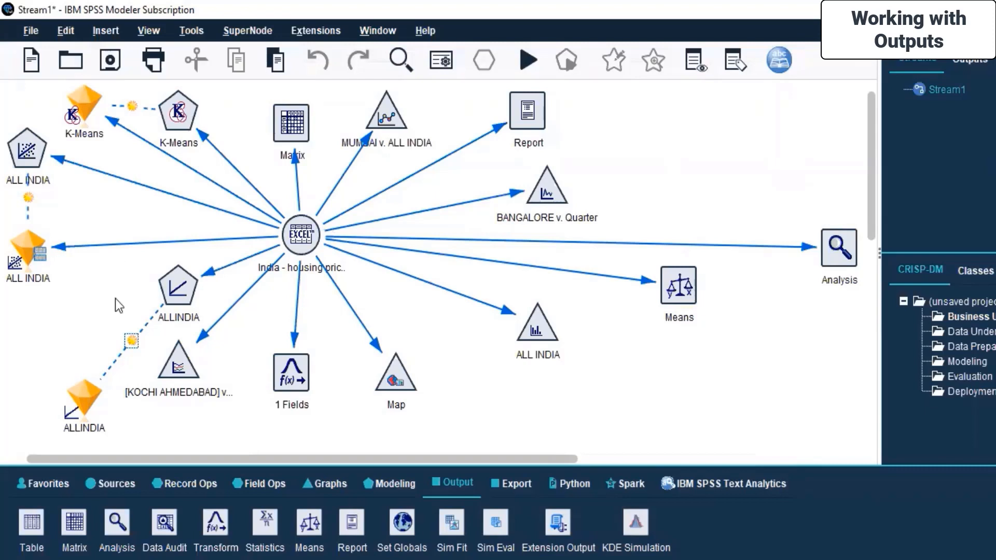
Open the K-Means model nugget, examine its model, settings, summary and annotations, and close it without changes
{"action": "left_click", "coordinate": [79, 104]}
{"action": "right_click", "coordinate": [78, 105]}
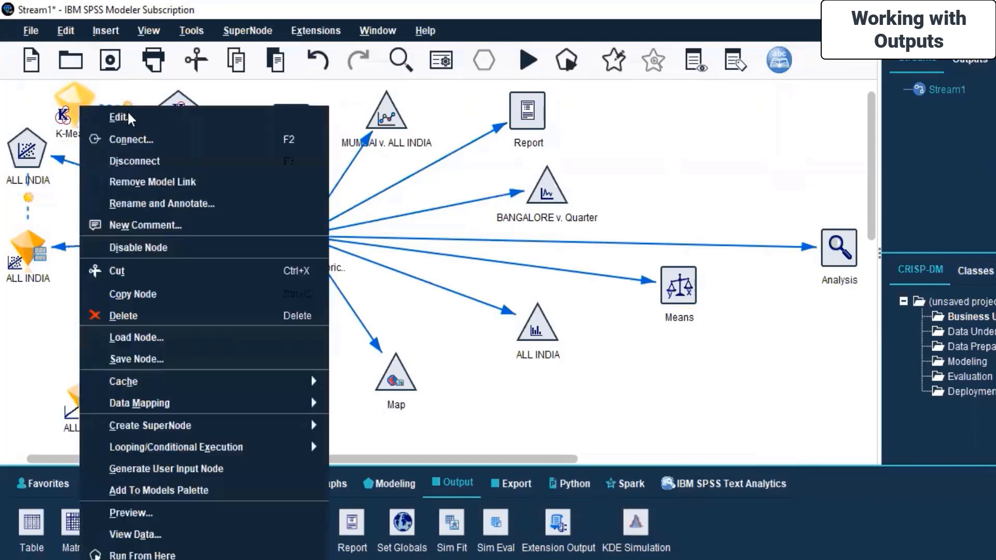
{"action": "left_click", "coordinate": [142, 120]}
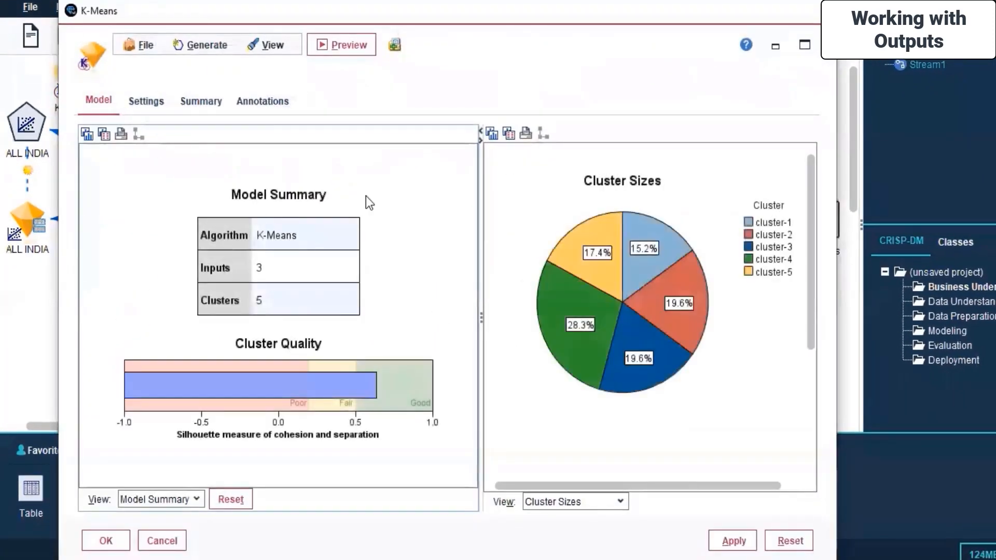
{"action": "left_click", "coordinate": [144, 110]}
{"action": "left_click", "coordinate": [202, 101]}
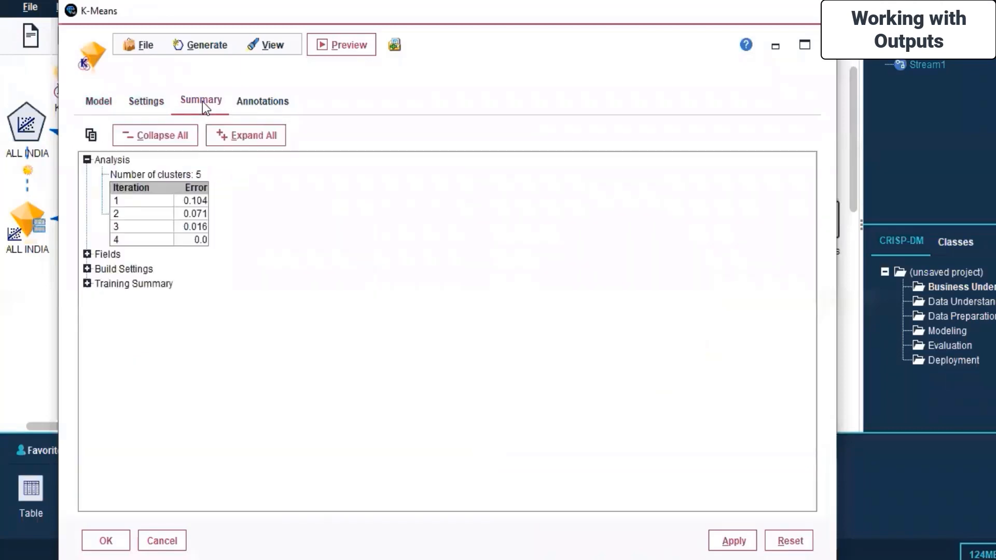
{"action": "left_click", "coordinate": [272, 104]}
{"action": "left_click", "coordinate": [93, 102]}
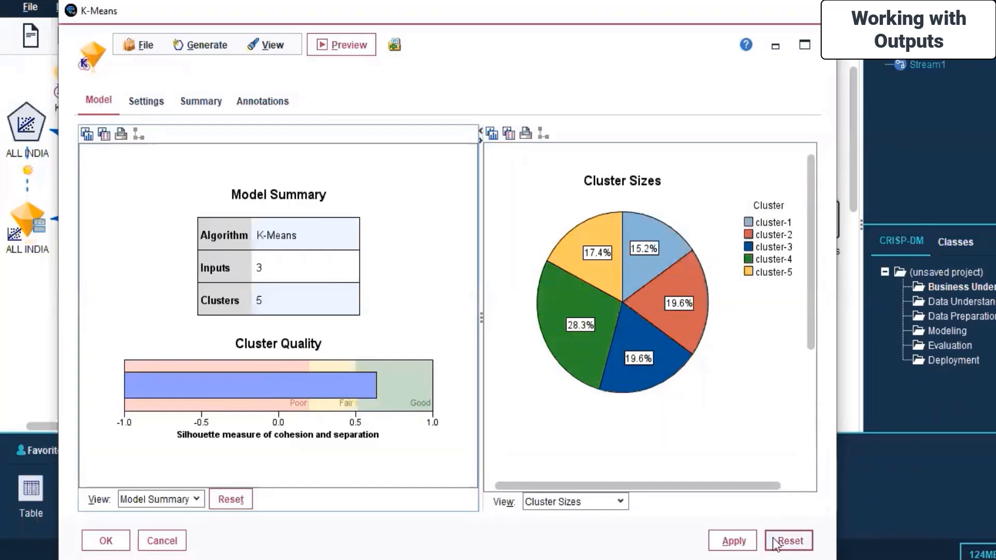
{"action": "left_click", "coordinate": [158, 541]}
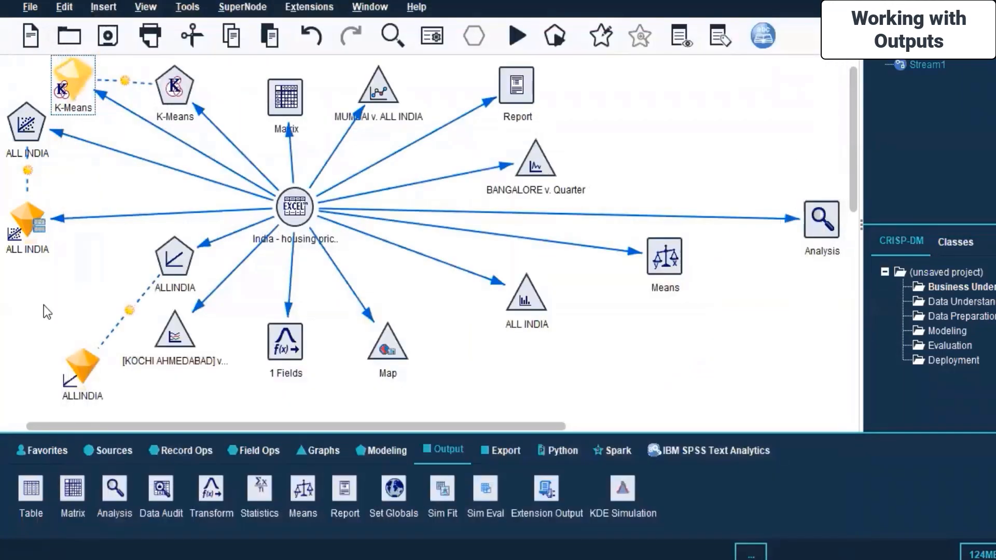
Open the ALLINDIA linear model nugget to view its model summary
{"action": "left_click", "coordinate": [79, 366]}
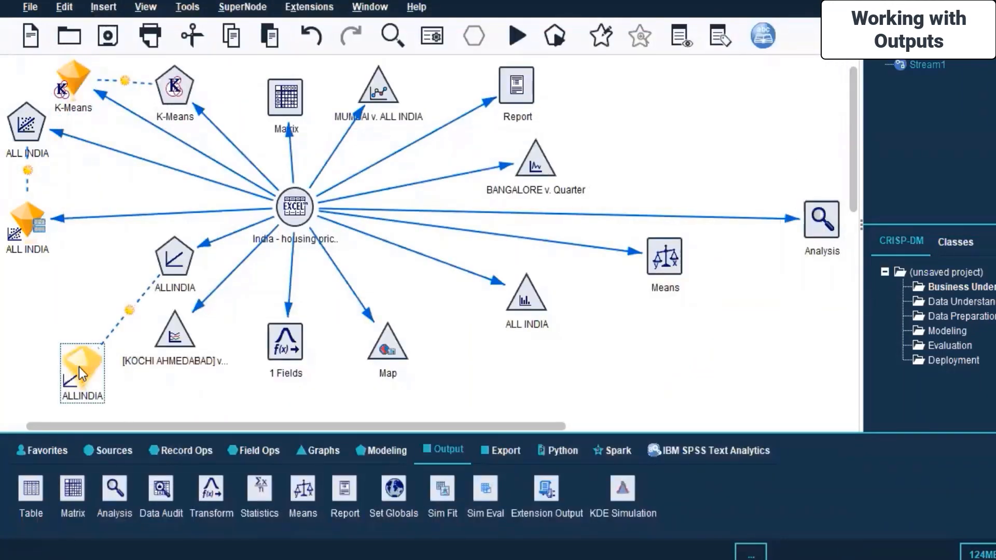
{"action": "right_click", "coordinate": [79, 366]}
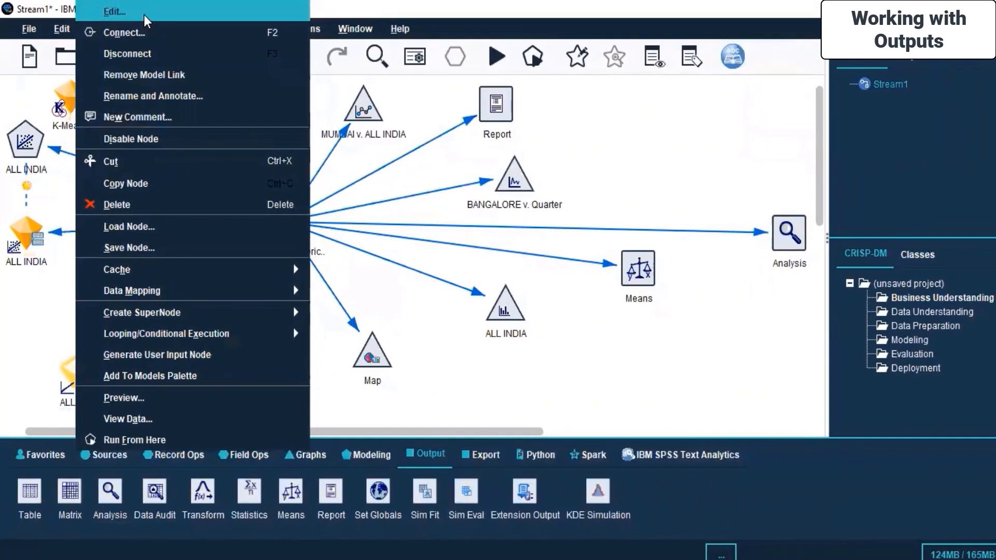
{"action": "left_click", "coordinate": [144, 15]}
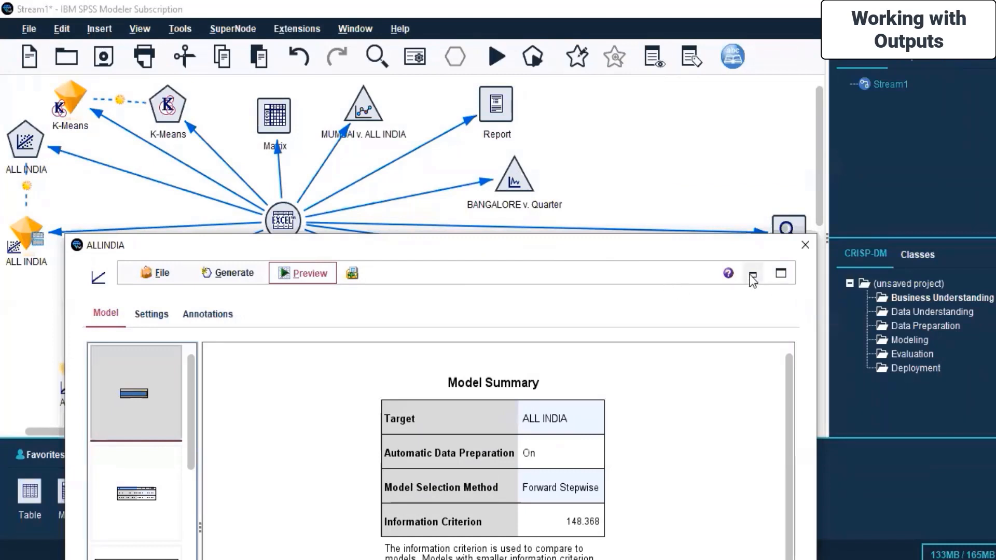
Enlarge the ALLINDIA model window, review its settings, annotations, model summary and the file and generate options, and close it
{"action": "left_click", "coordinate": [781, 273]}
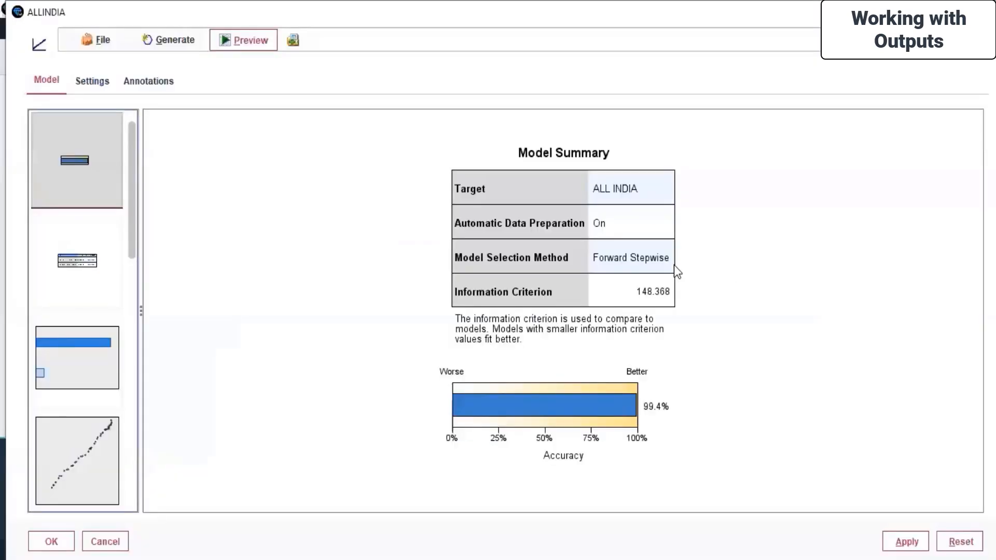
{"action": "left_click", "coordinate": [92, 86]}
{"action": "left_click", "coordinate": [156, 89]}
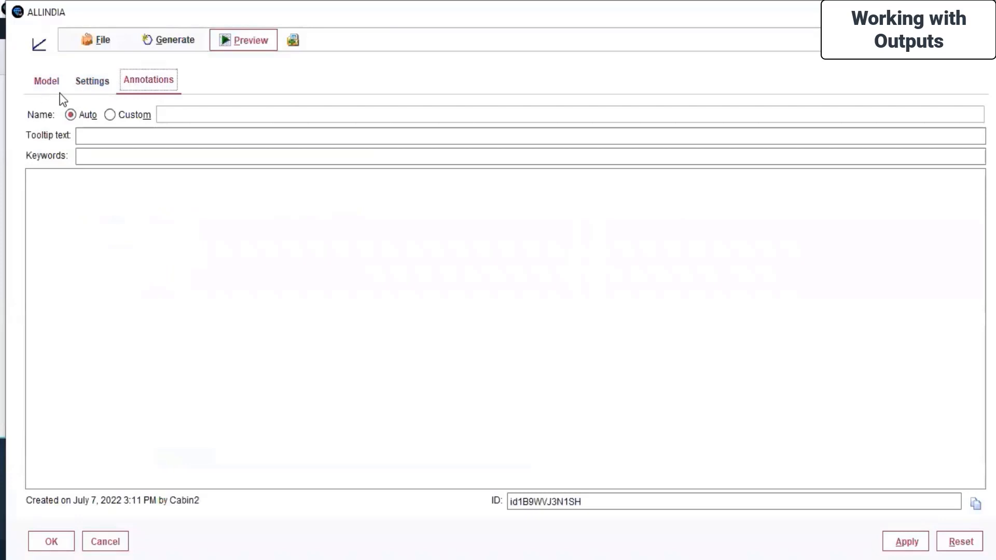
{"action": "left_click", "coordinate": [41, 81]}
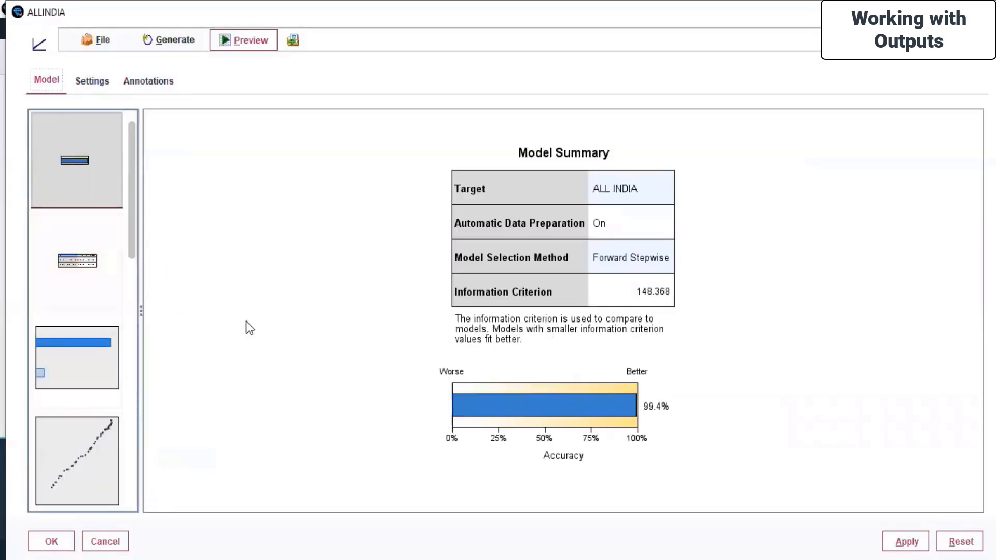
{"action": "left_click", "coordinate": [99, 40]}
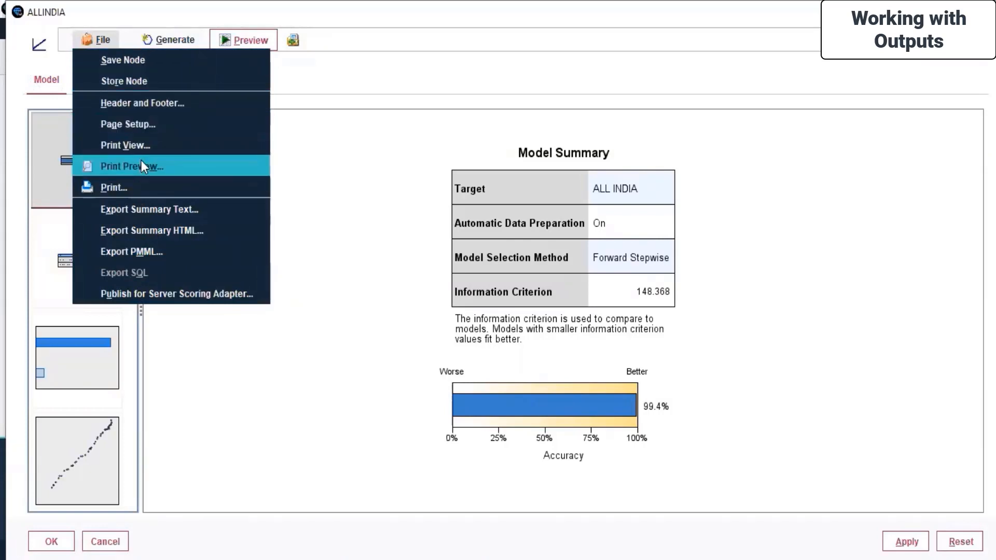
{"action": "left_click", "coordinate": [173, 39]}
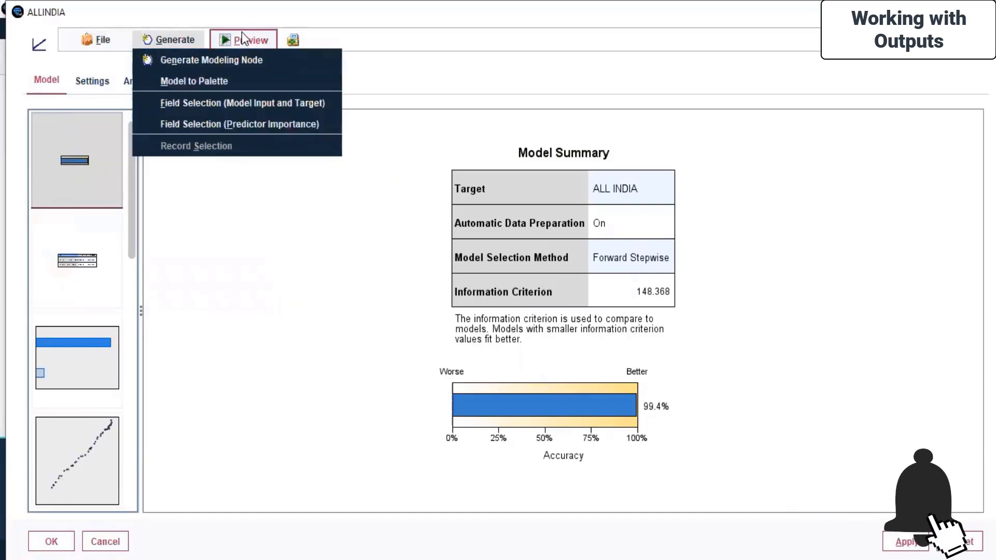
{"action": "left_click", "coordinate": [482, 68]}
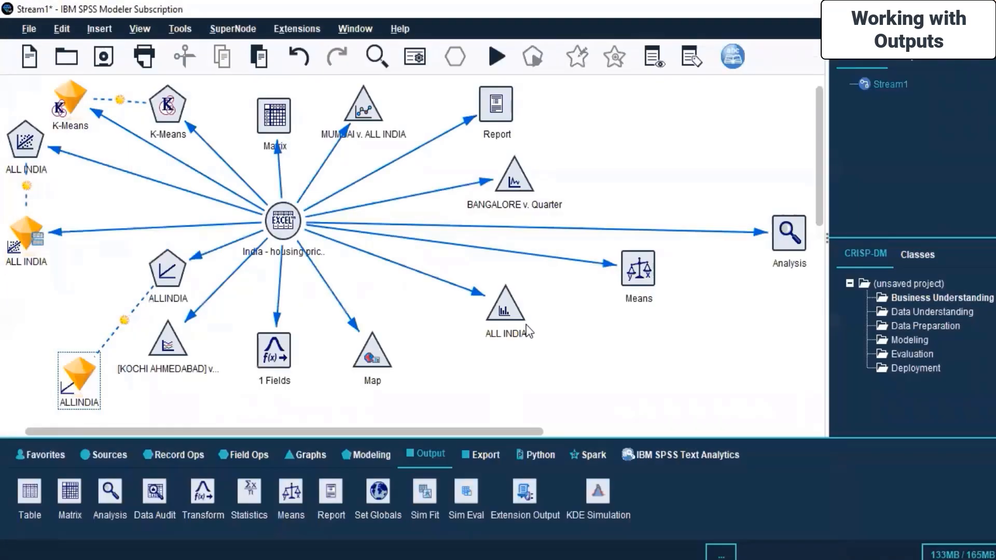
Open the Means node, review its settings, options, output and annotations, and close it without changes
{"action": "left_click", "coordinate": [624, 263]}
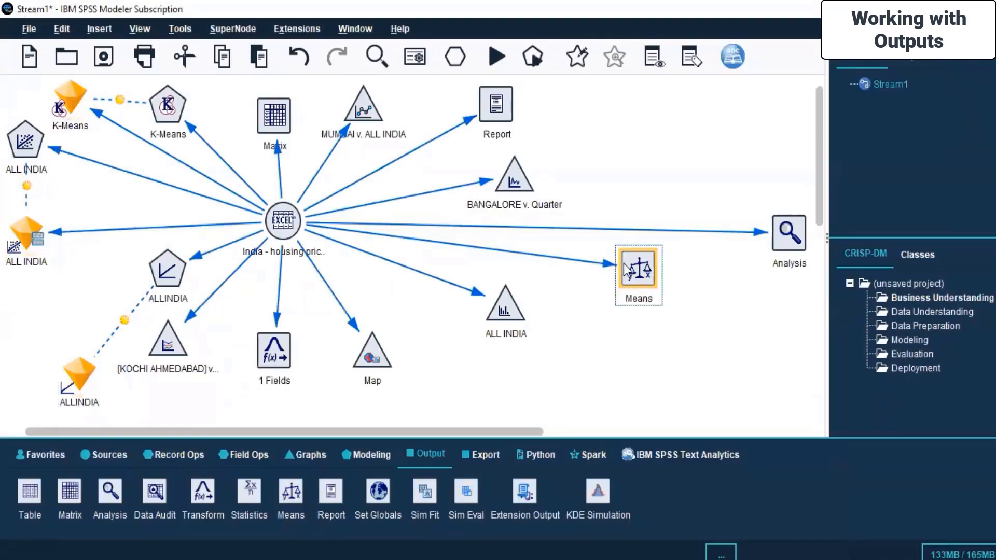
{"action": "right_click", "coordinate": [624, 263]}
{"action": "left_click", "coordinate": [638, 271]}
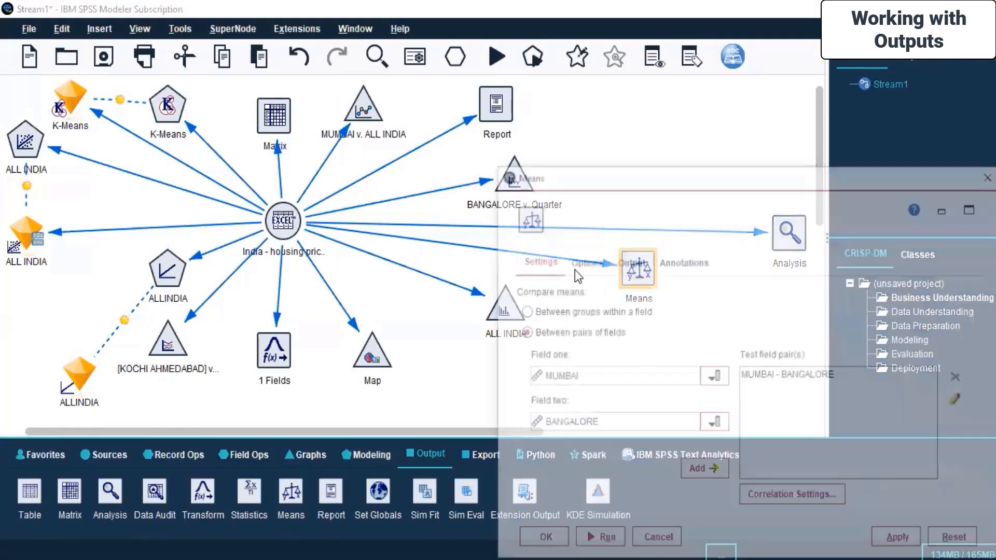
{"action": "left_click_drag", "start_coordinate": [628, 177], "coordinate": [392, 102]}
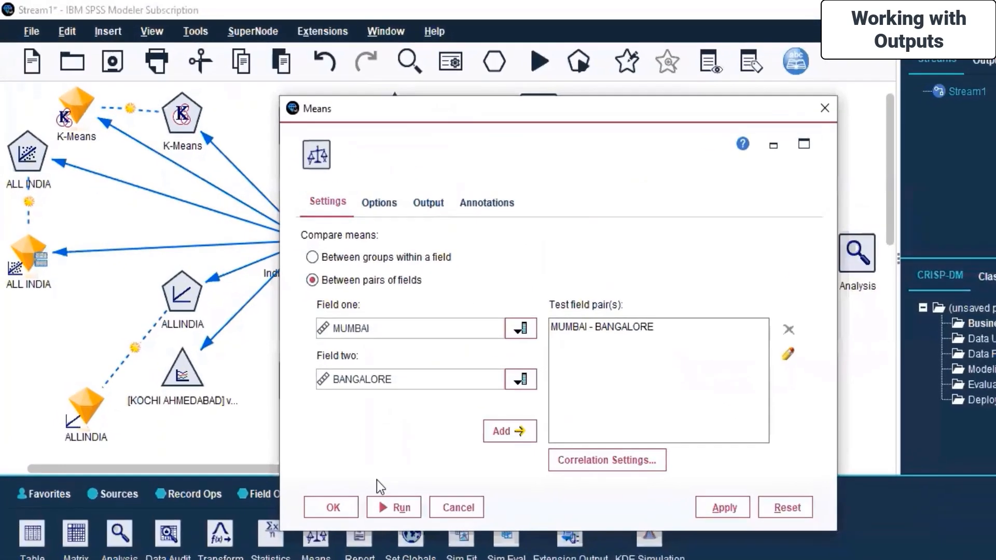
{"action": "left_click", "coordinate": [354, 186]}
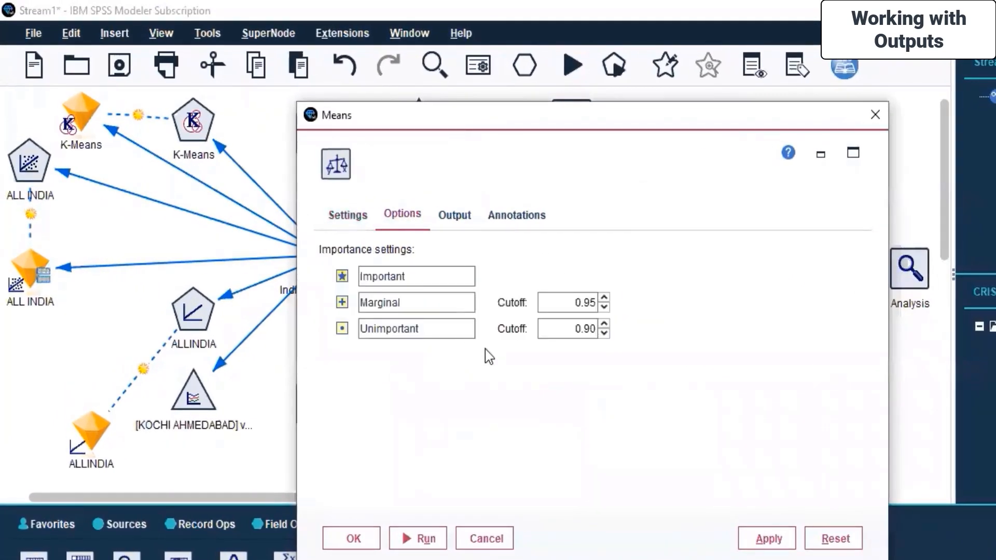
{"action": "left_click", "coordinate": [456, 214]}
{"action": "left_click", "coordinate": [533, 224]}
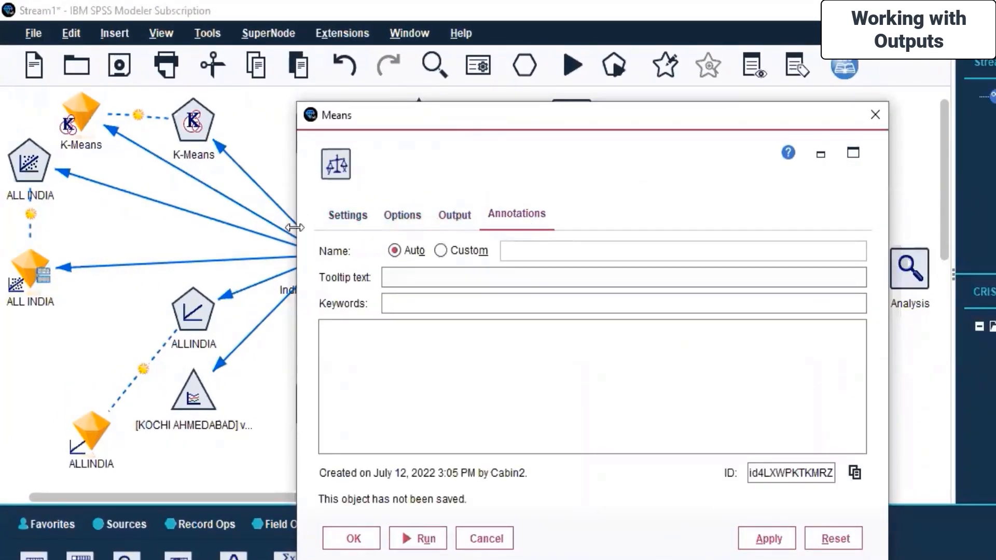
{"action": "left_click", "coordinate": [337, 227]}
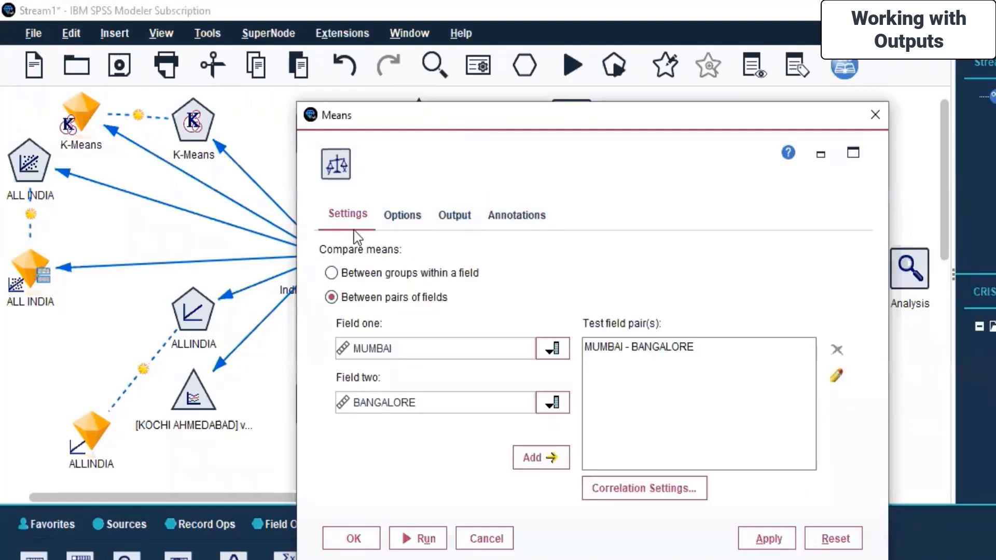
{"action": "left_click", "coordinate": [486, 537]}
{"action": "left_click", "coordinate": [742, 162]}
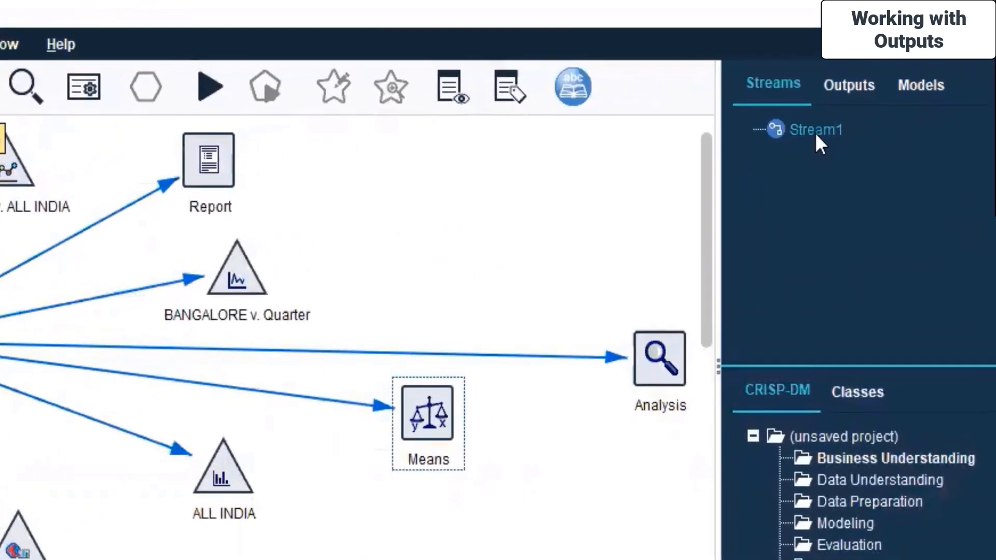
Close Stream1 without saving its changes and create a new blank stream
{"action": "right_click", "coordinate": [799, 130]}
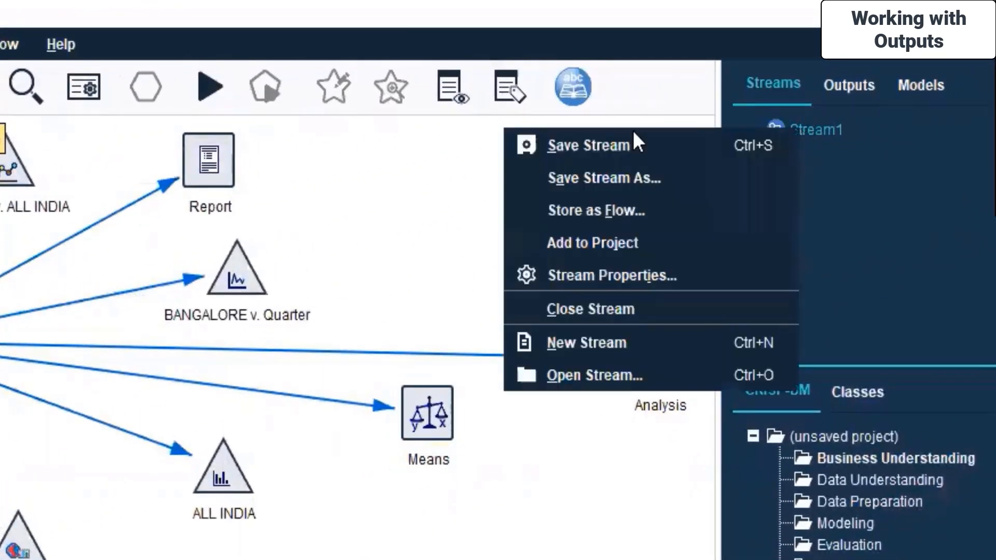
{"action": "left_click", "coordinate": [571, 309]}
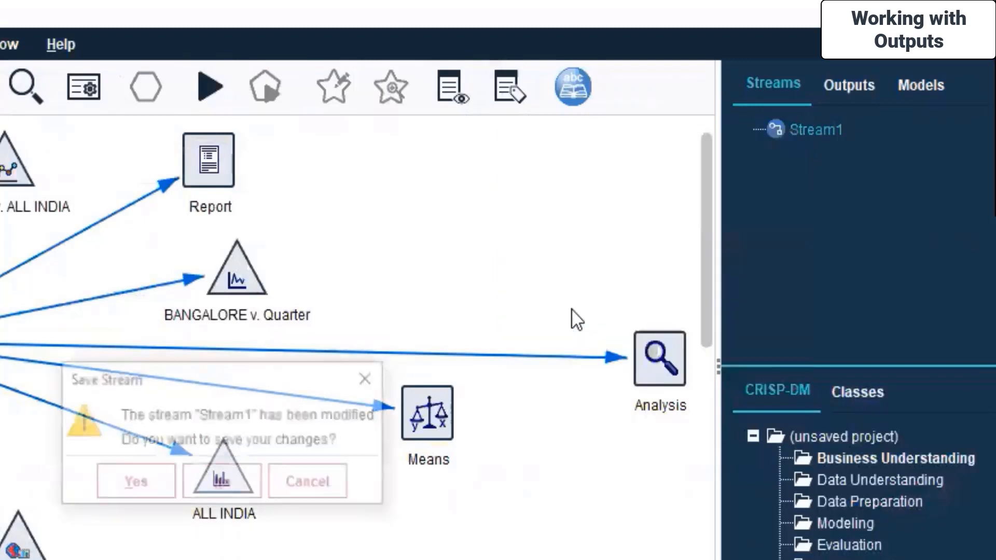
{"action": "left_click", "coordinate": [222, 483]}
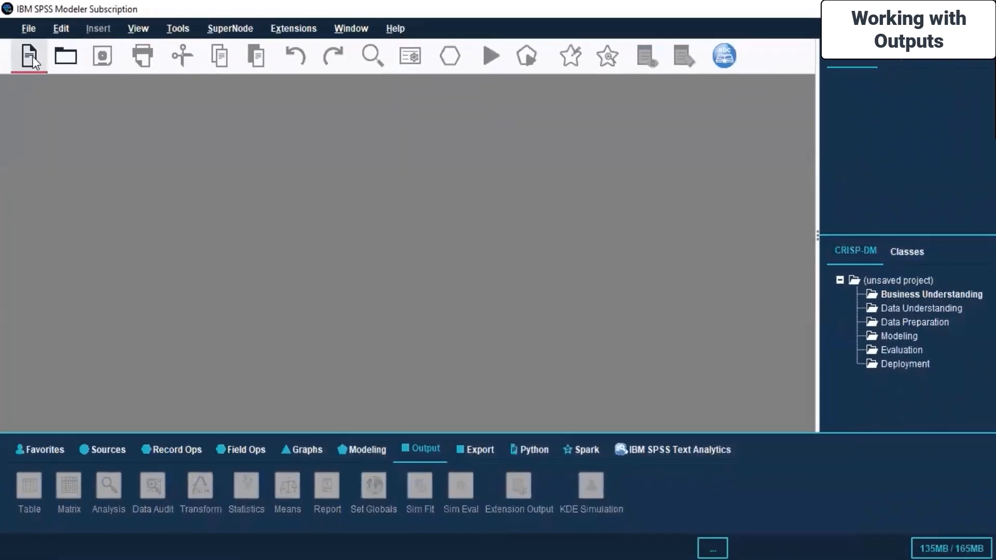
{"action": "left_click", "coordinate": [29, 58]}
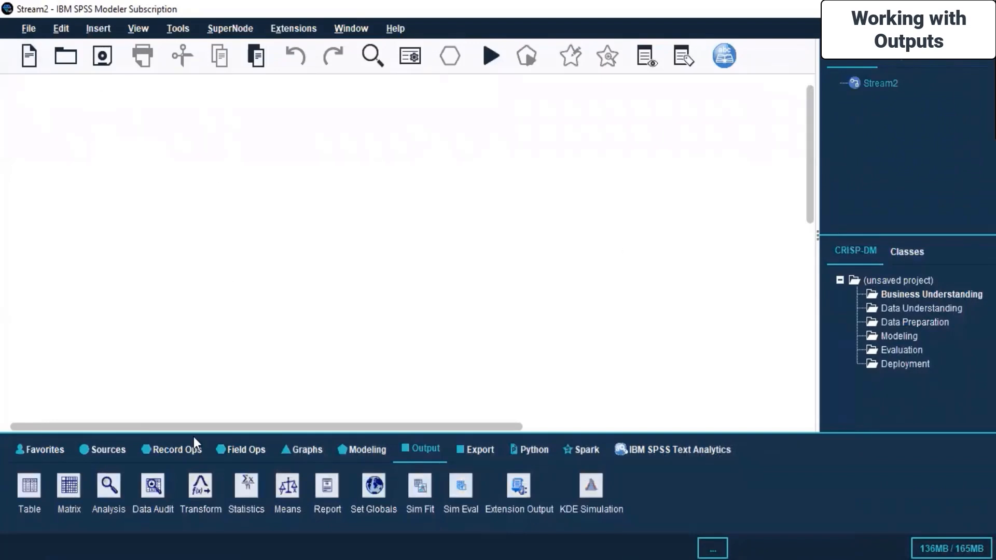
Add an Excel source node to the new stream and open its settings
{"action": "left_click", "coordinate": [116, 453]}
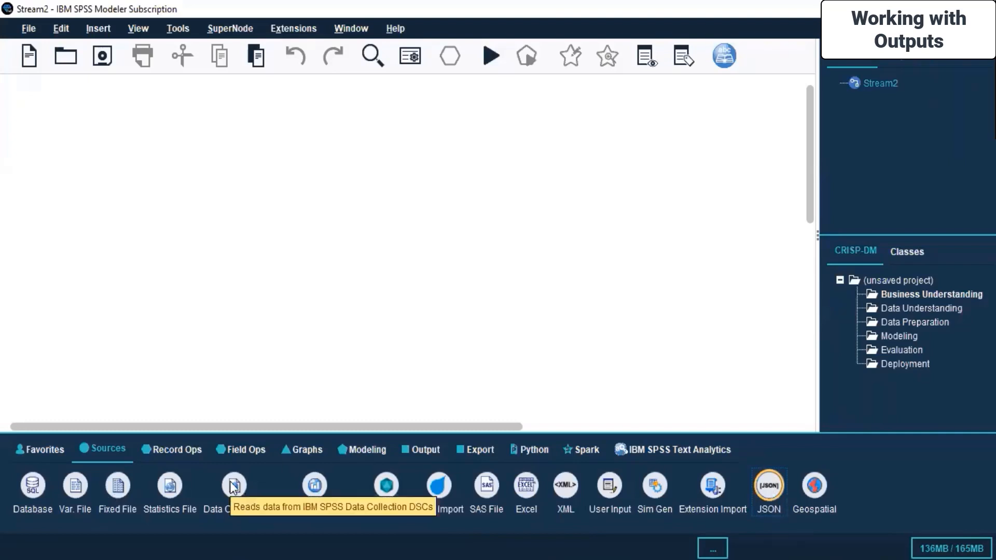
{"action": "double_click", "coordinate": [530, 484]}
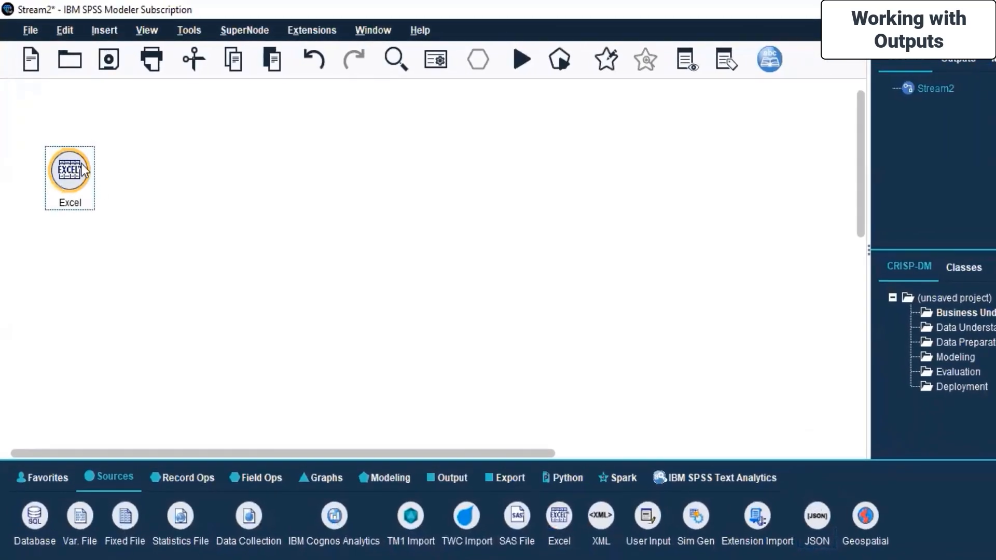
{"action": "right_click", "coordinate": [78, 169]}
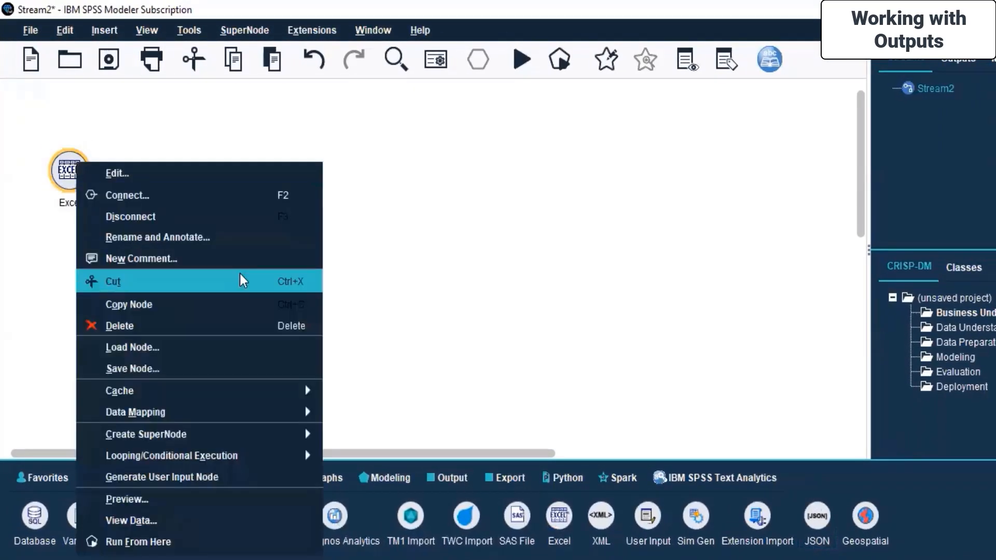
{"action": "left_click", "coordinate": [172, 173]}
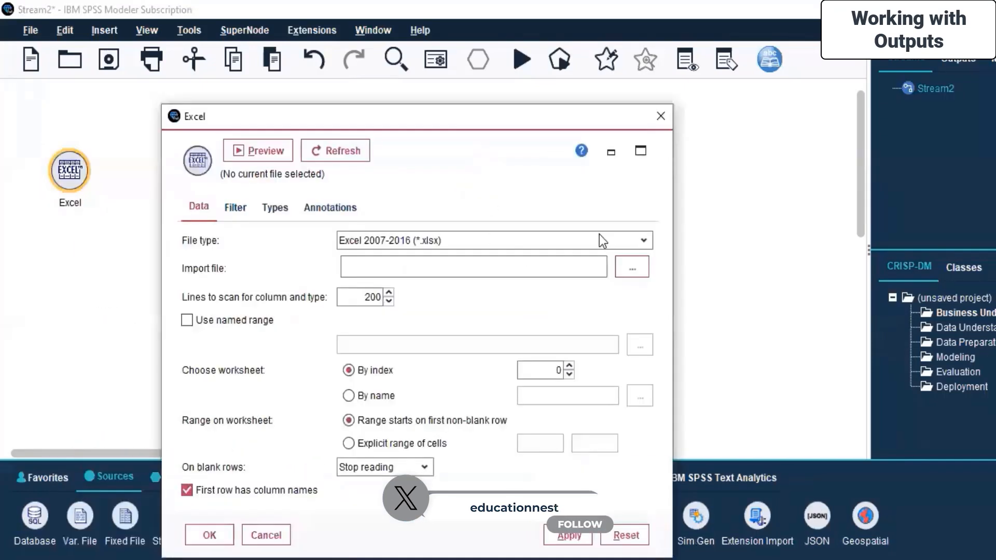
Try to find an Excel import file in the Bitcoins folder under Desktop\Minitab Dataset, and cancel the file selection and node settings
{"action": "left_click", "coordinate": [599, 239]}
{"action": "left_click", "coordinate": [355, 272]}
{"action": "left_click", "coordinate": [630, 267]}
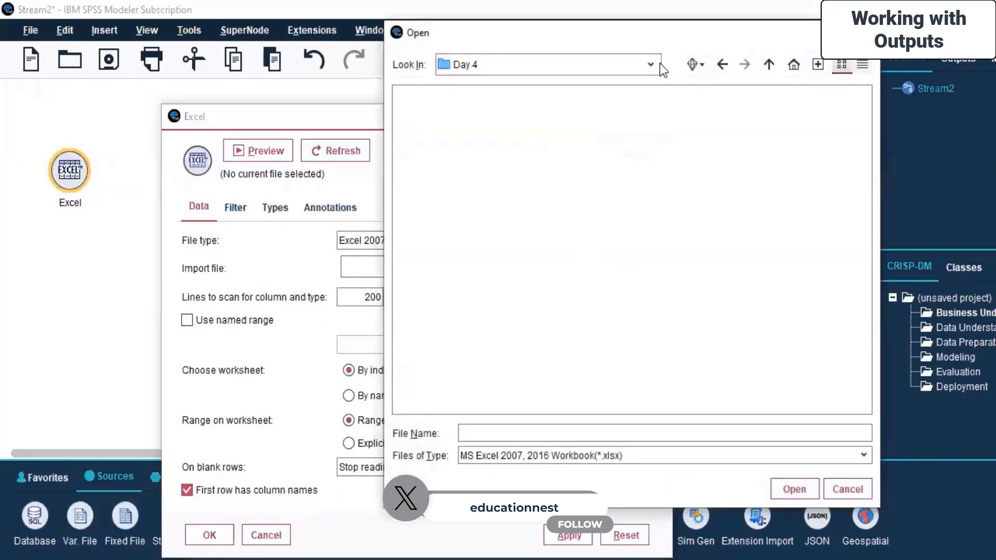
{"action": "left_click", "coordinate": [660, 64]}
{"action": "scroll", "coordinate": [490, 114], "scroll_direction": "up", "scroll_amount": 3}
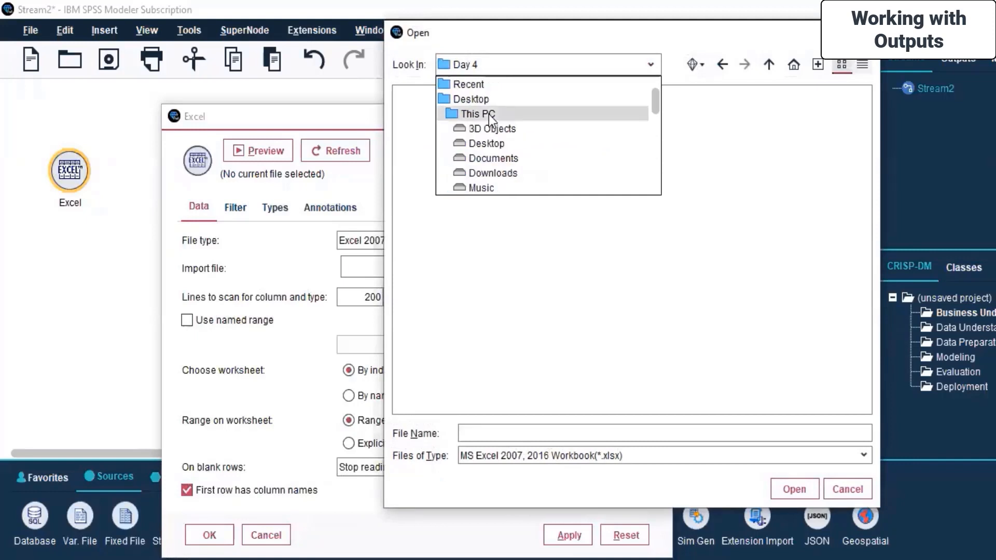
{"action": "left_click", "coordinate": [495, 144]}
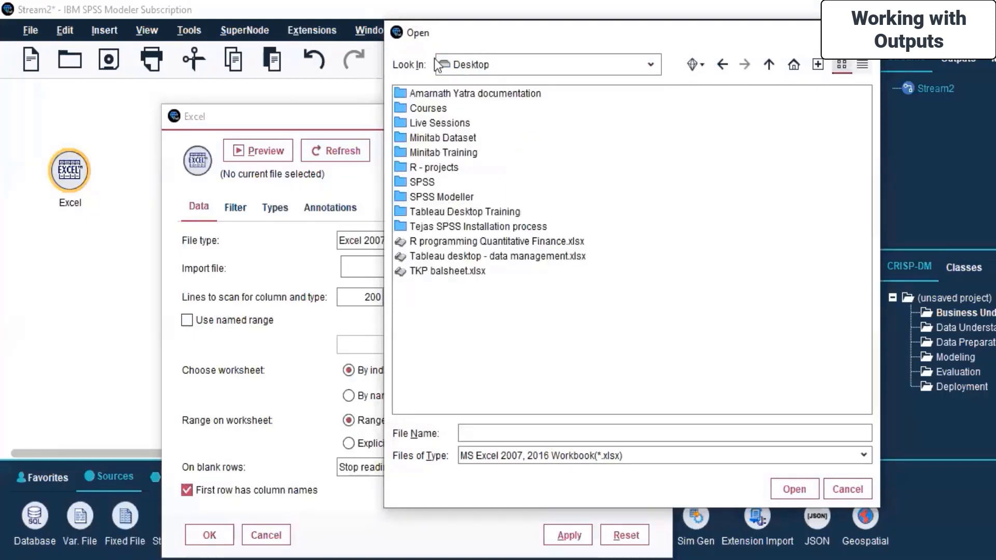
{"action": "double_click", "coordinate": [442, 139]}
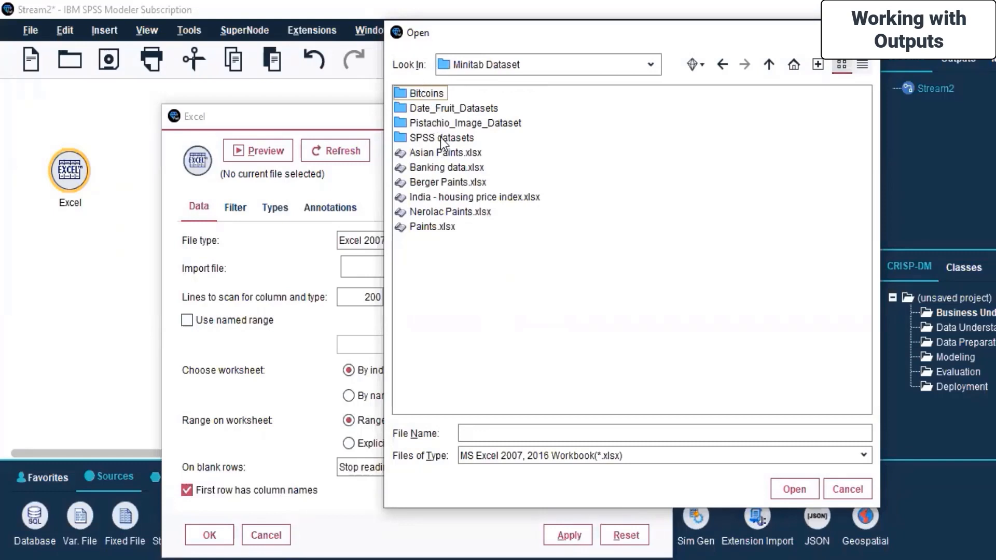
{"action": "double_click", "coordinate": [428, 95]}
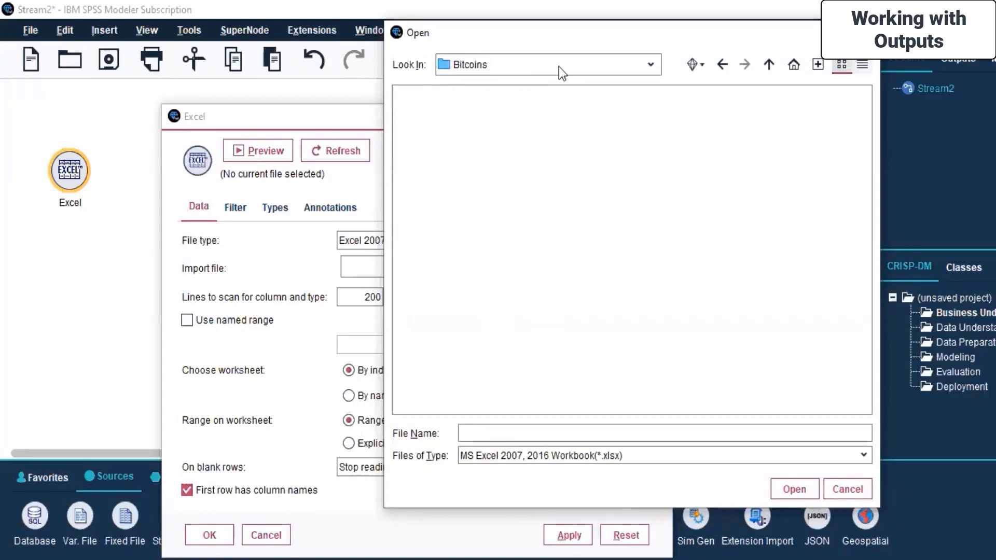
{"action": "left_click", "coordinate": [650, 64]}
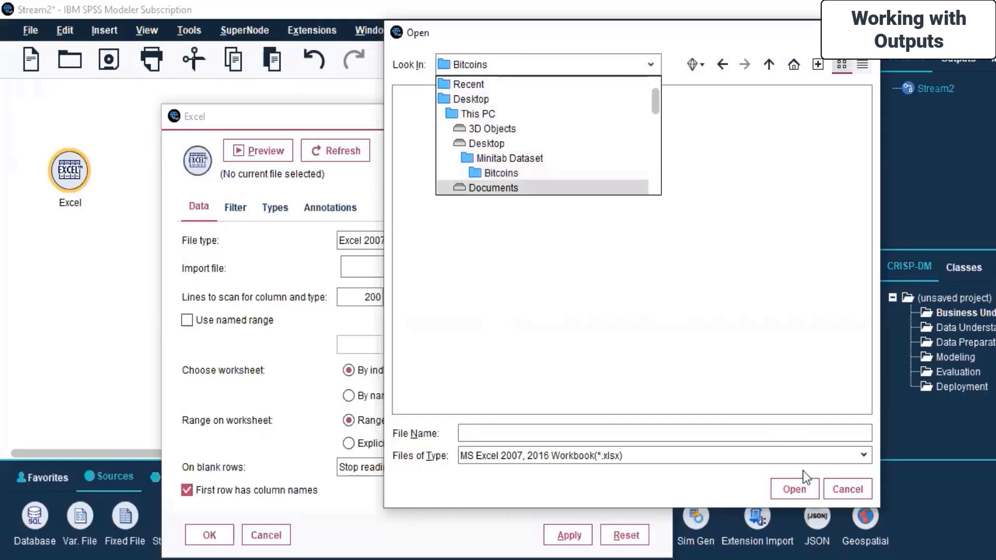
{"action": "left_click", "coordinate": [844, 495]}
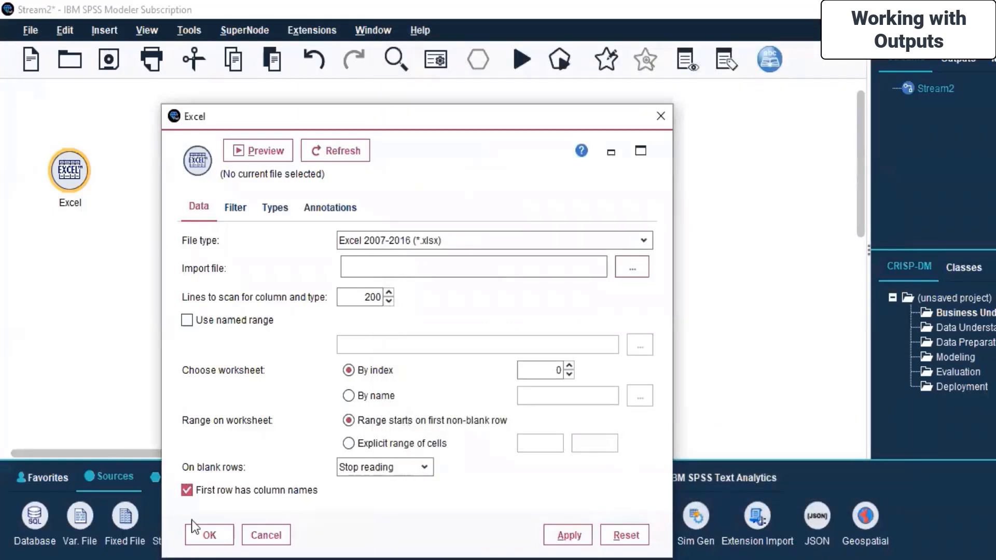
{"action": "left_click", "coordinate": [264, 535]}
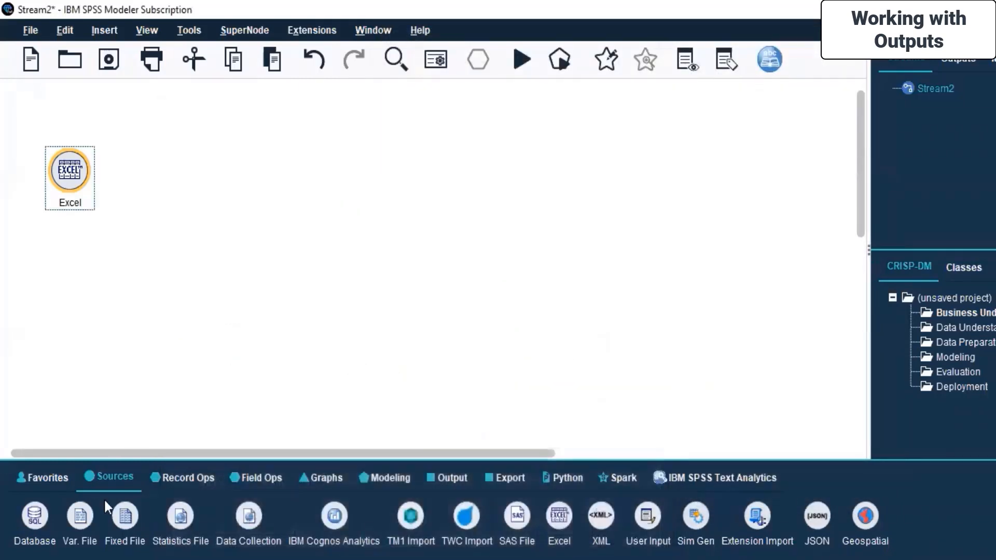
Replace the Excel node with a Fixed File source node and move it further into the canvas
{"action": "double_click", "coordinate": [122, 520]}
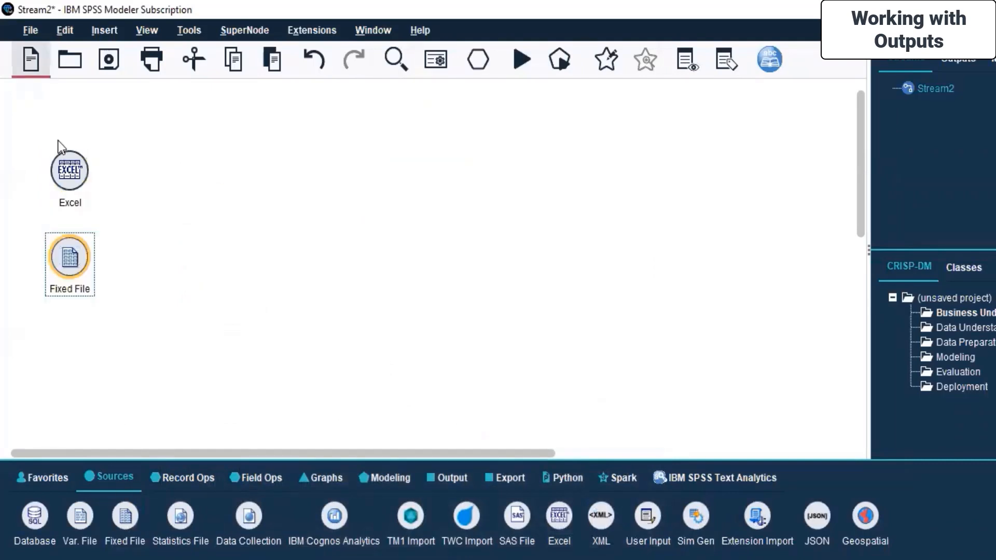
{"action": "right_click", "coordinate": [70, 175]}
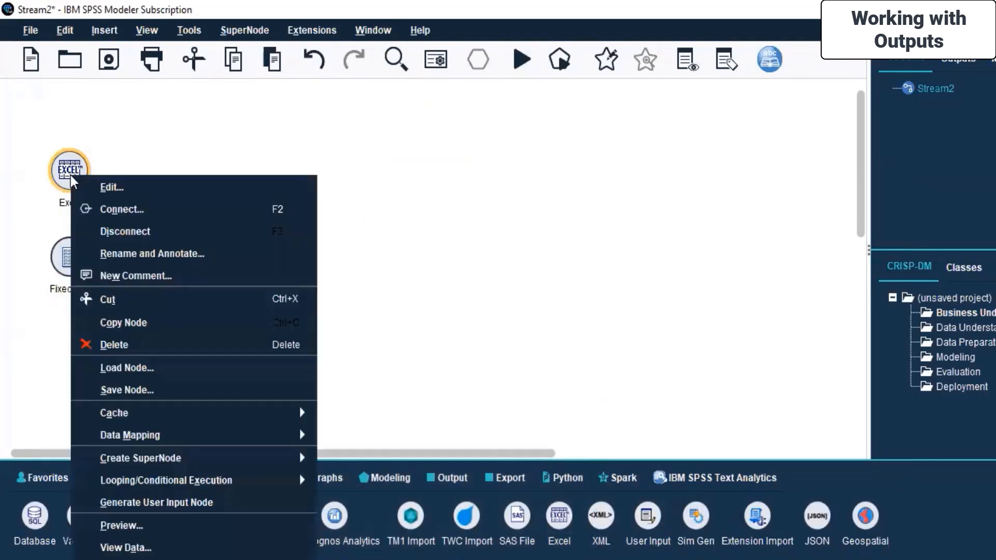
{"action": "left_click", "coordinate": [138, 345]}
{"action": "left_click_drag", "start_coordinate": [71, 256], "coordinate": [176, 232]}
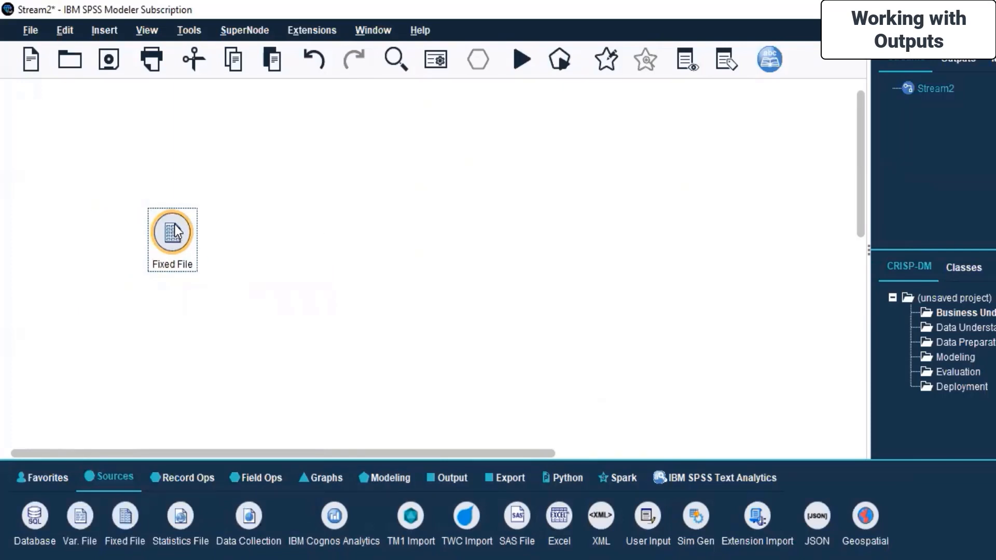
Open the Fixed File node's settings and load Datum.csv from the Bitcoins folder as its source file
{"action": "right_click", "coordinate": [176, 231]}
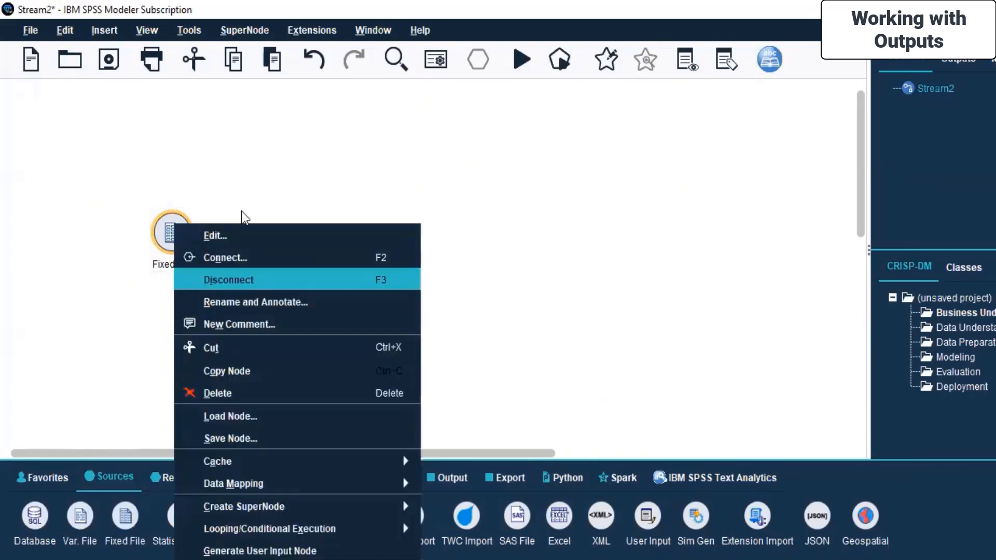
{"action": "left_click", "coordinate": [247, 235]}
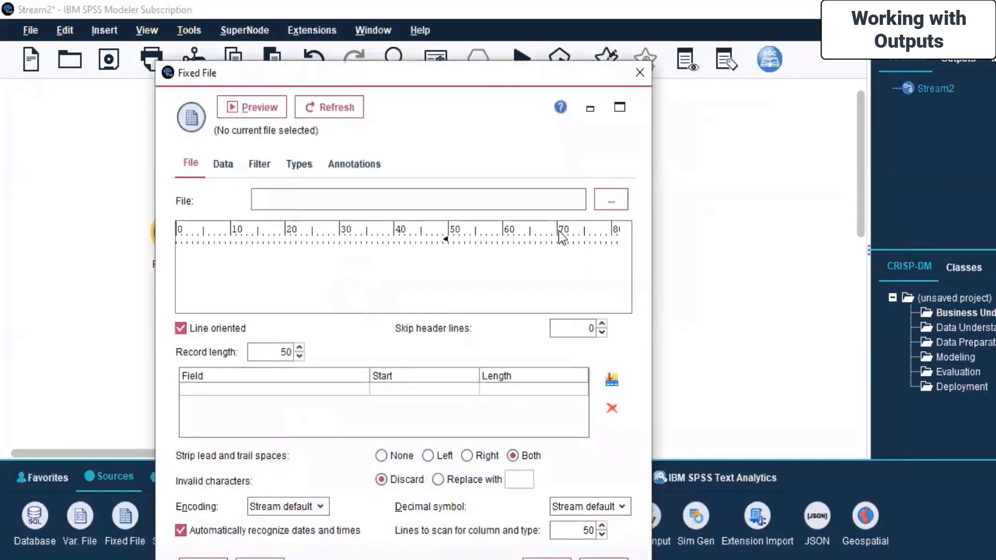
{"action": "left_click", "coordinate": [605, 204]}
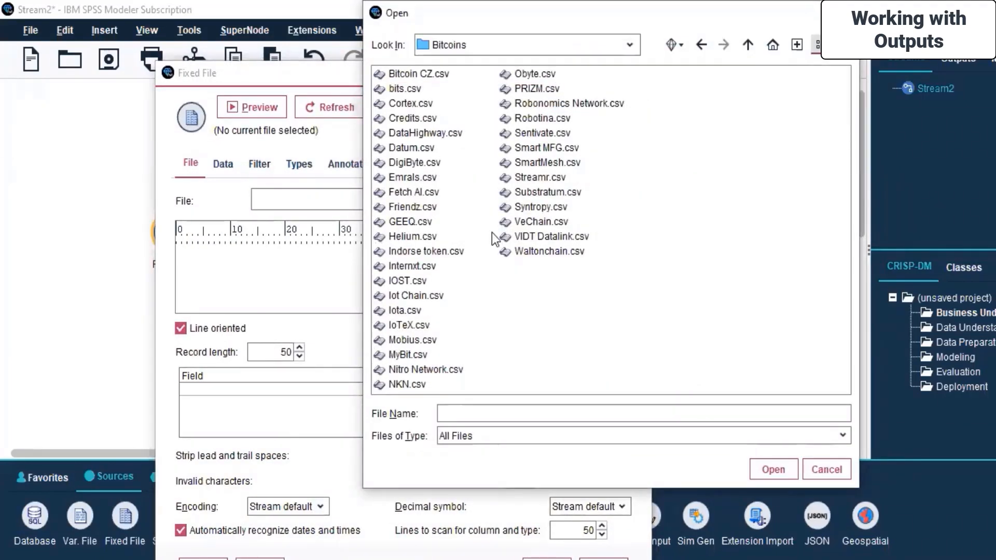
{"action": "left_click", "coordinate": [400, 148]}
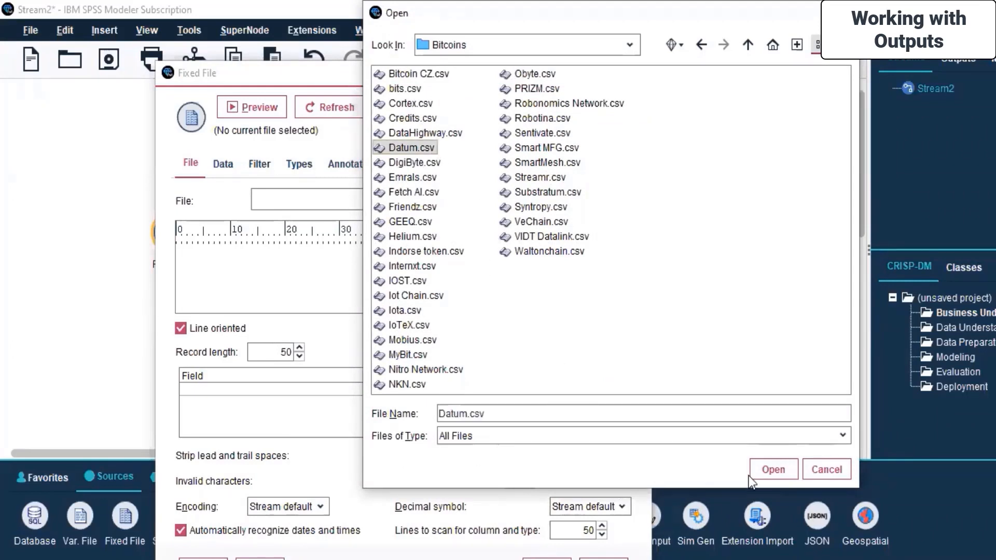
{"action": "left_click", "coordinate": [773, 469]}
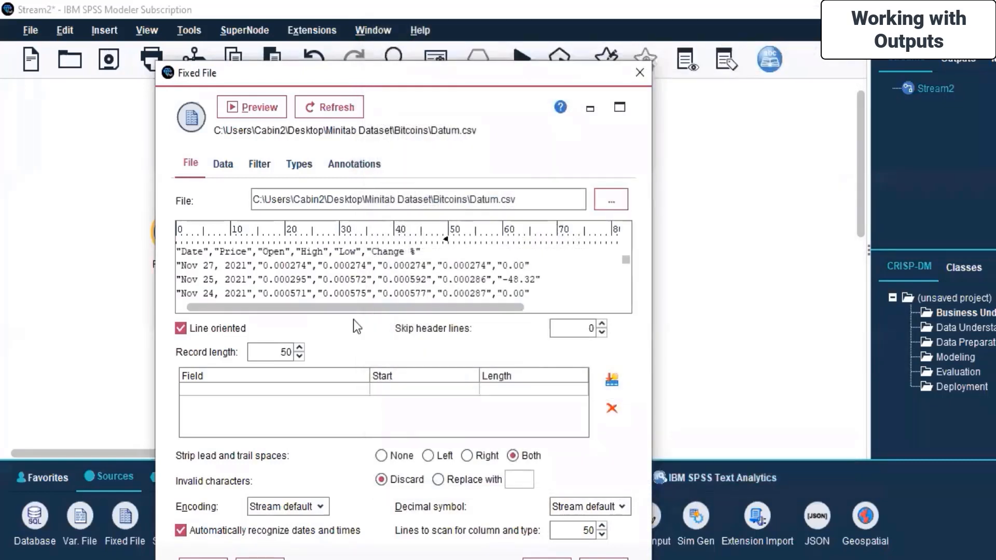
Check the Fixed File node's data, filter and type settings, read the field values, and confirm the node settings
{"action": "left_click", "coordinate": [223, 164]}
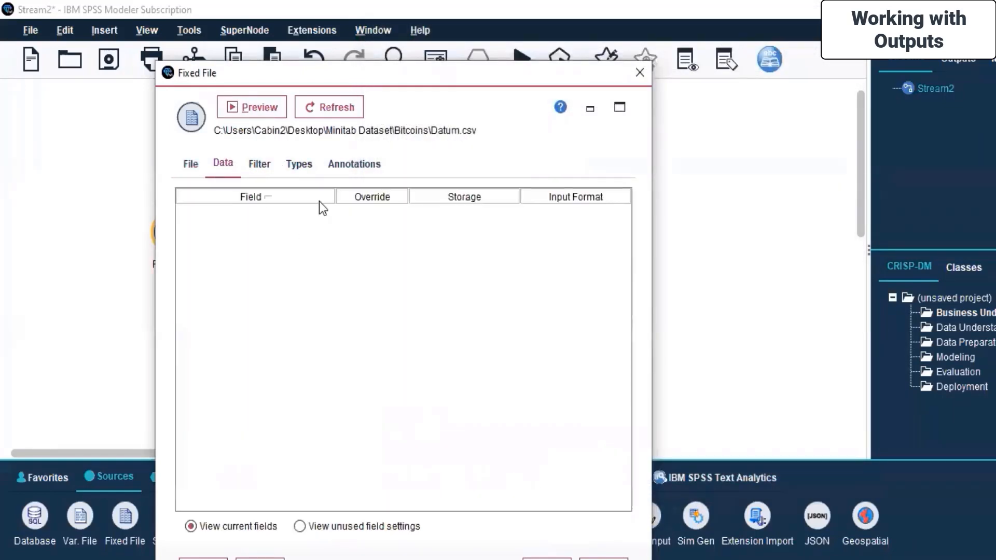
{"action": "left_click", "coordinate": [260, 164]}
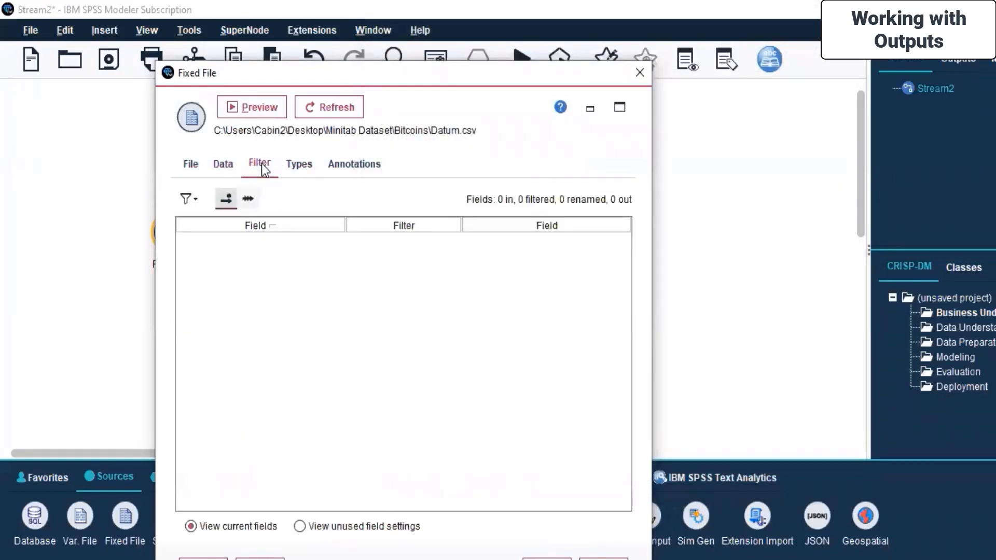
{"action": "left_click", "coordinate": [294, 155]}
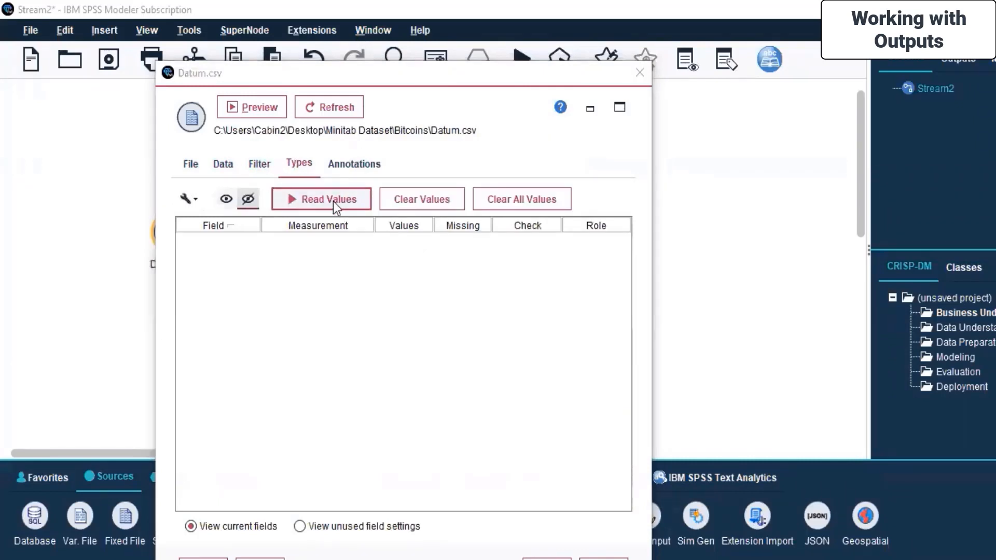
{"action": "left_click", "coordinate": [333, 201]}
{"action": "left_click", "coordinate": [375, 351]}
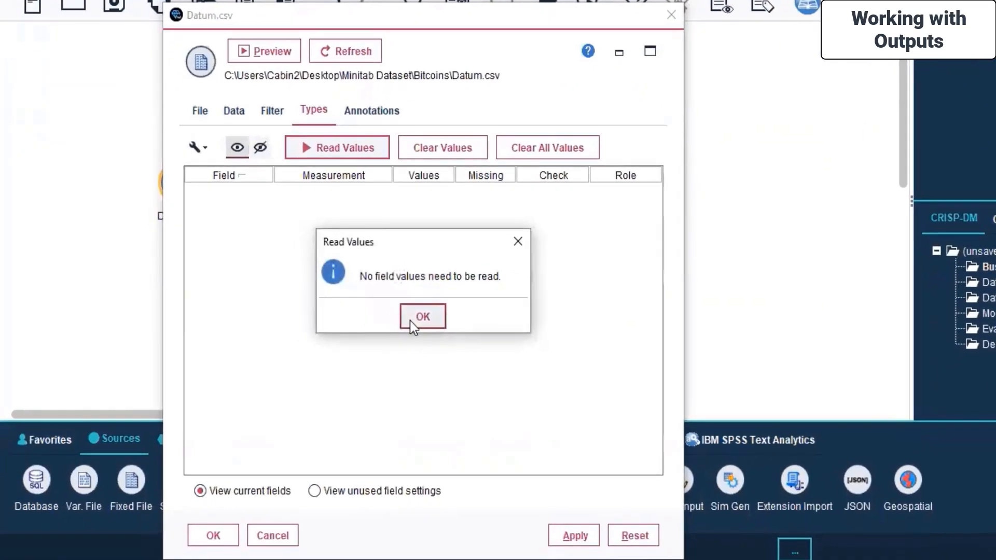
{"action": "left_click", "coordinate": [410, 319]}
{"action": "left_click", "coordinate": [594, 540]}
{"action": "left_click", "coordinate": [213, 535]}
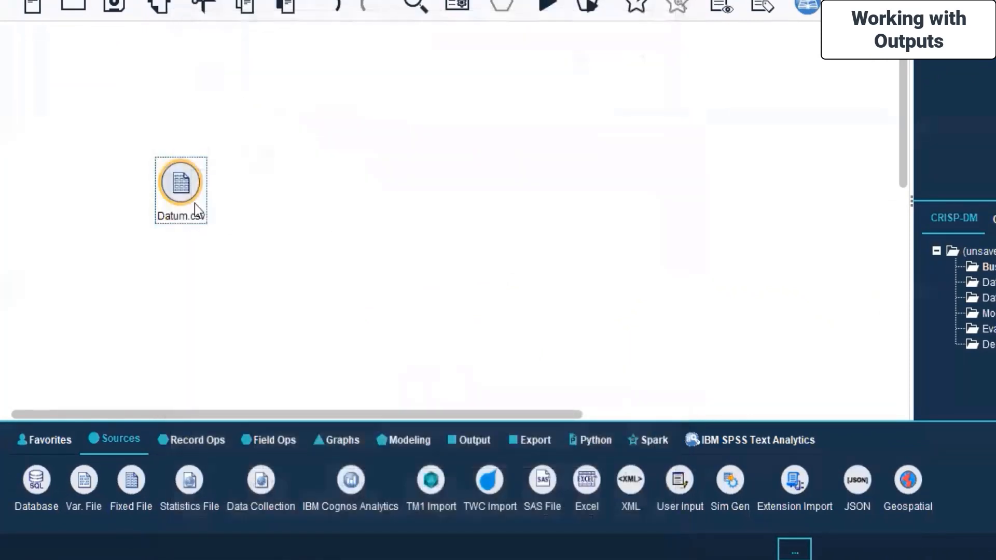
Try to view the Datum.csv node's data and dismiss the stream messages
{"action": "right_click", "coordinate": [179, 163]}
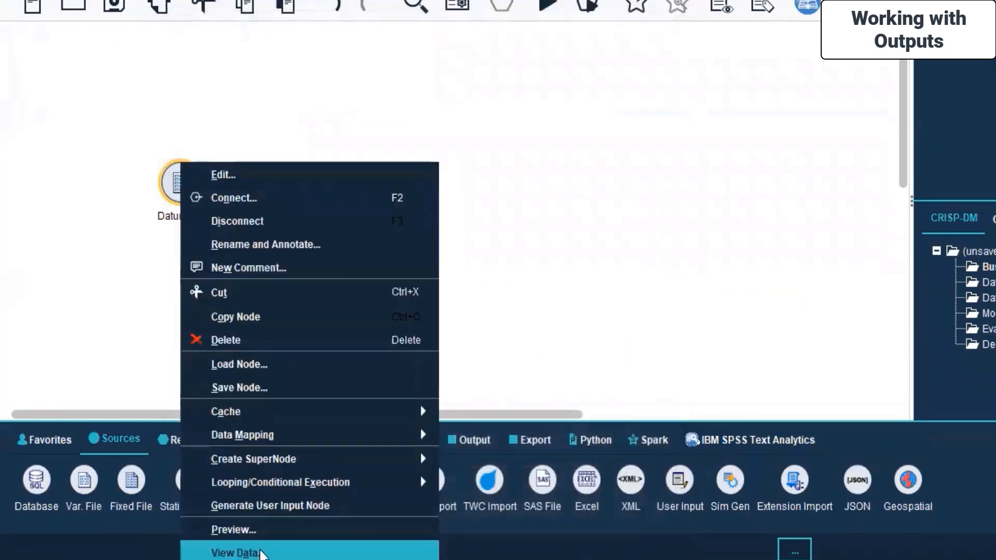
{"action": "left_click", "coordinate": [238, 552]}
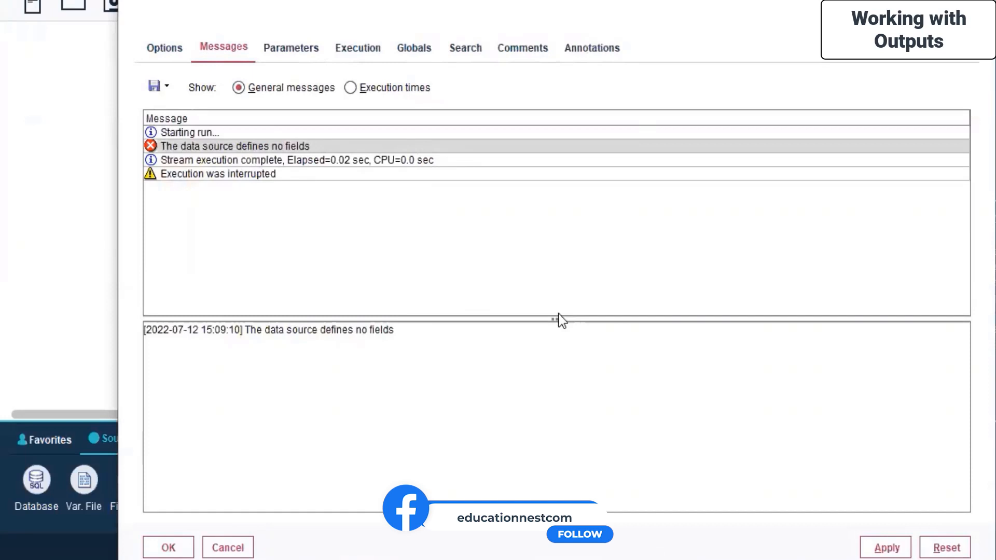
{"action": "left_click", "coordinate": [238, 552]}
Replace the Datum.csv node with an Excel source node and open its settings
{"action": "left_click", "coordinate": [179, 195]}
{"action": "right_click", "coordinate": [179, 195]}
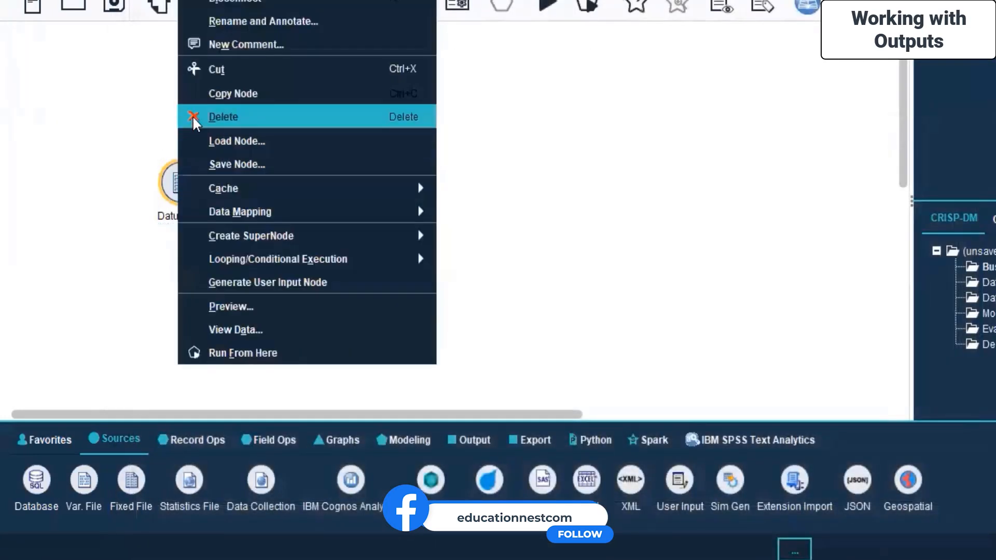
{"action": "left_click", "coordinate": [191, 117]}
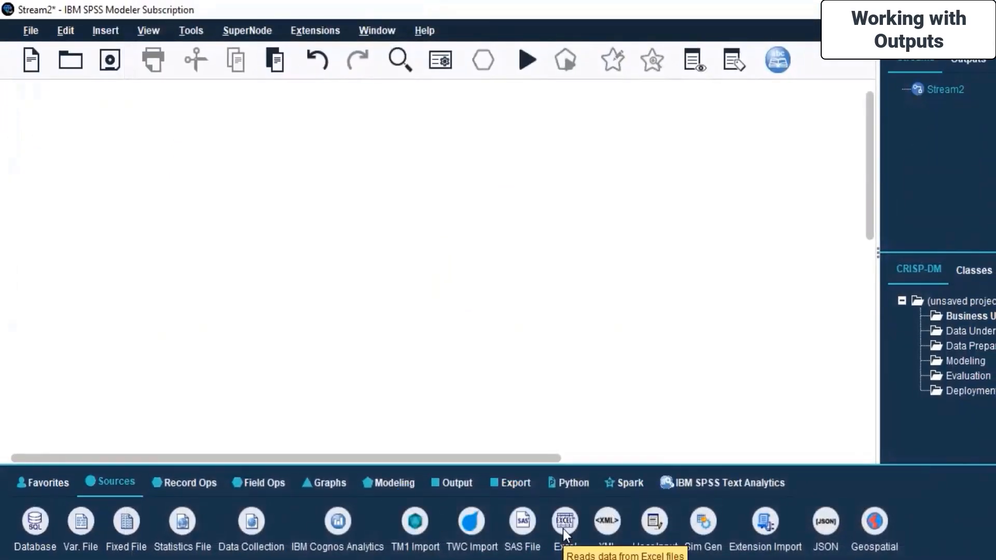
{"action": "double_click", "coordinate": [562, 528]}
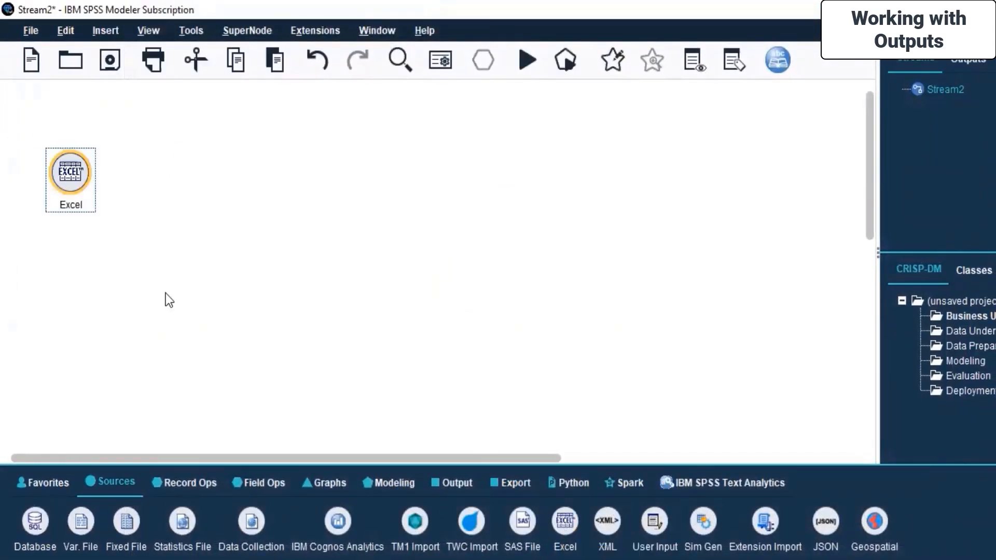
{"action": "right_click", "coordinate": [73, 169]}
{"action": "left_click", "coordinate": [110, 182]}
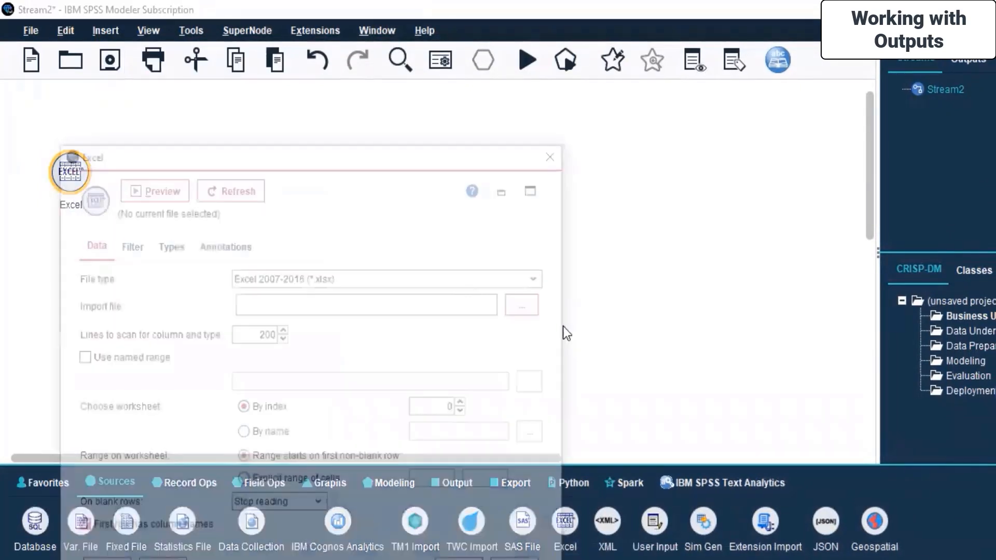
Set the Excel node's import file to Banking data.xlsx from the Desktop\Minitab Dataset folder
{"action": "left_click", "coordinate": [537, 297]}
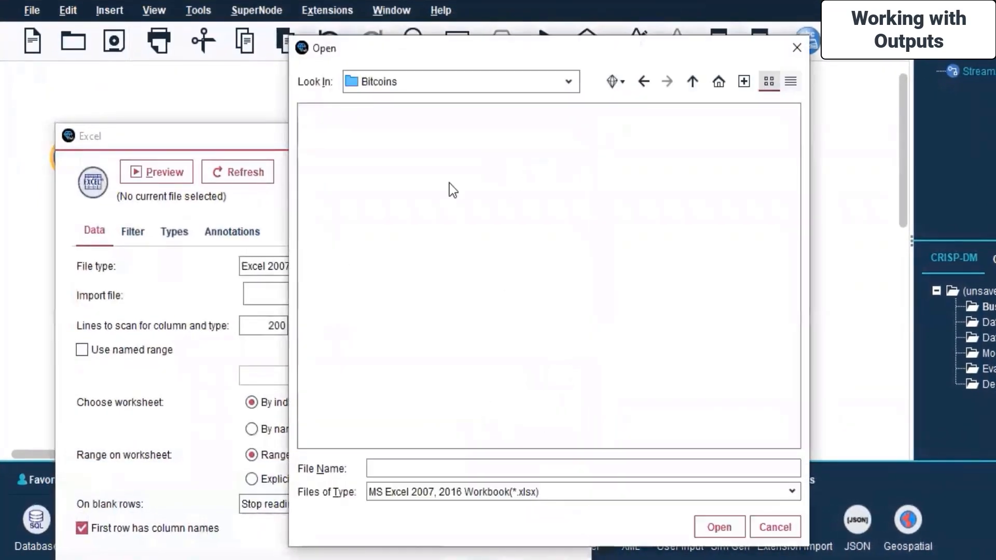
{"action": "left_click", "coordinate": [564, 84]}
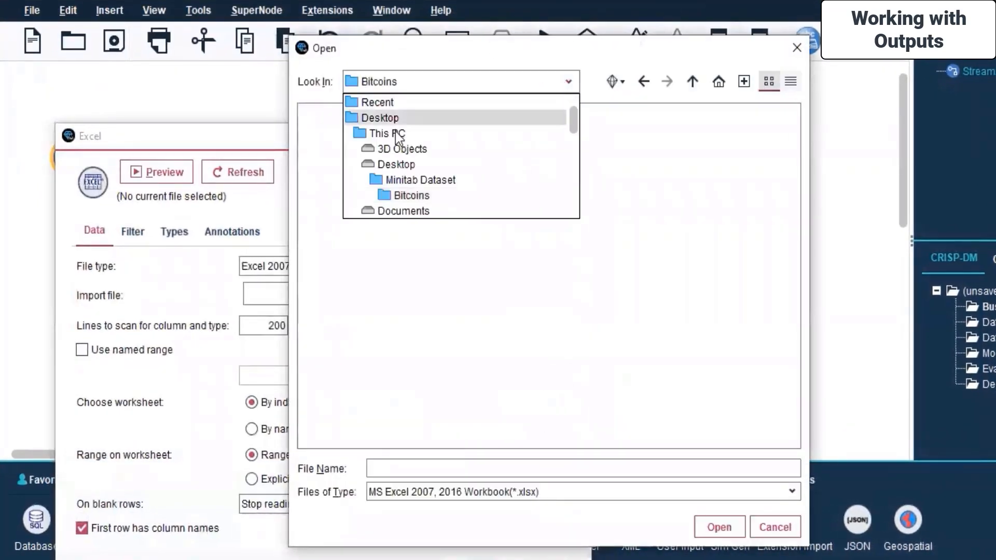
{"action": "left_click", "coordinate": [392, 165]}
{"action": "double_click", "coordinate": [325, 158]}
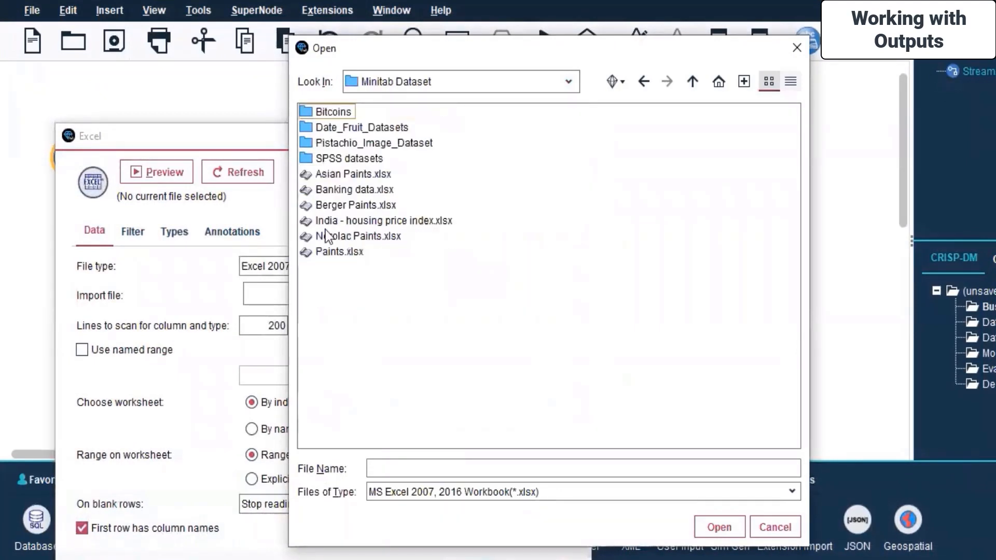
{"action": "left_click", "coordinate": [338, 191]}
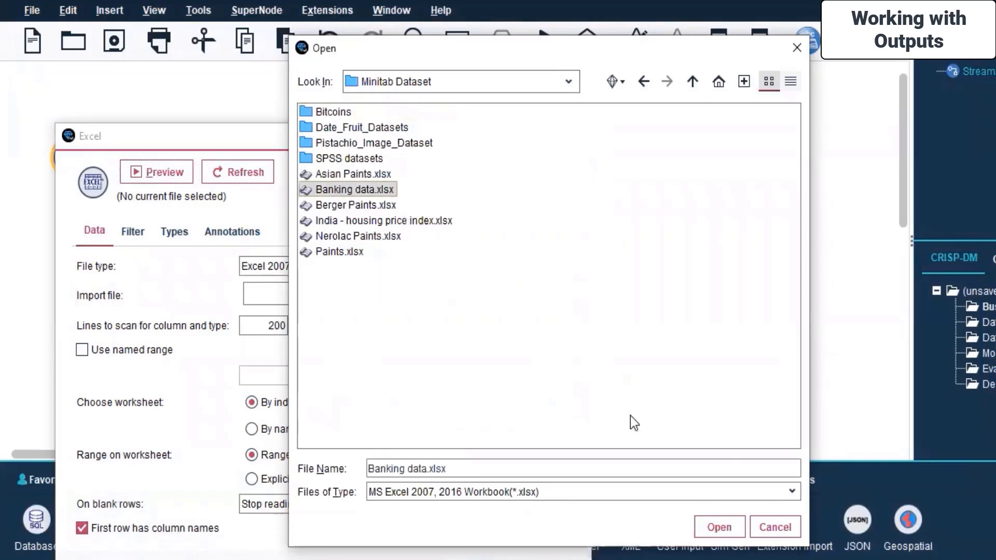
{"action": "left_click", "coordinate": [724, 533]}
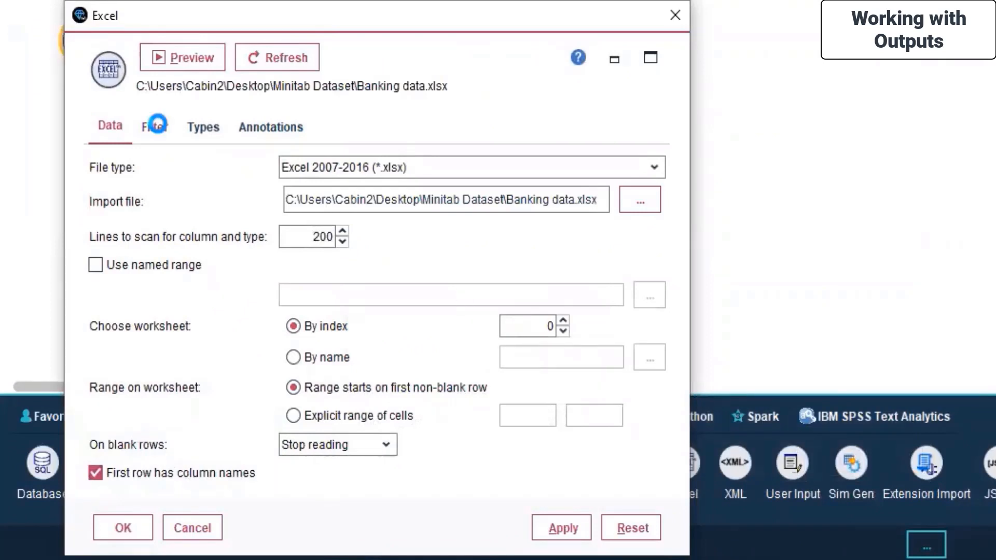
Read the field values for the banking data's types, and check the node's filter and annotation settings
{"action": "left_click", "coordinate": [154, 127]}
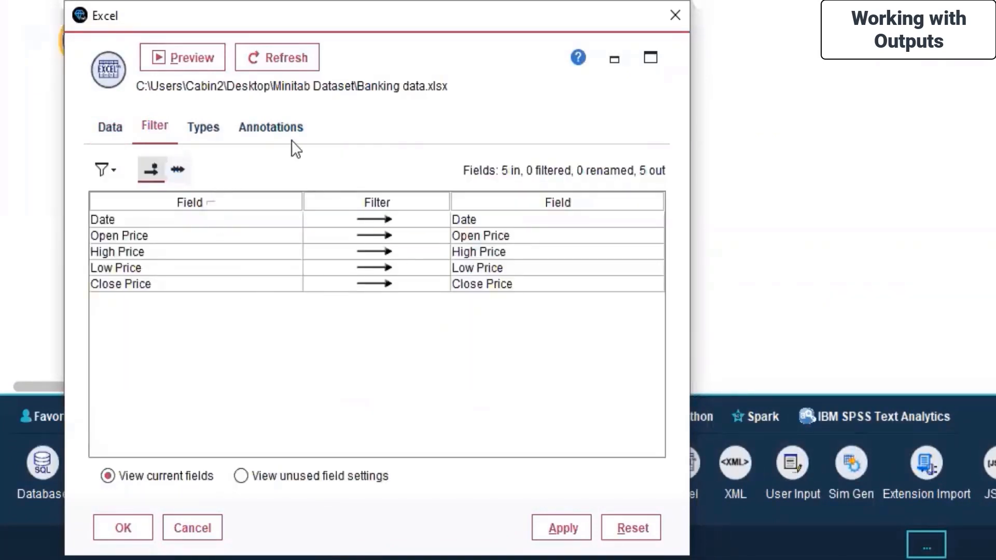
{"action": "left_click", "coordinate": [209, 126]}
{"action": "left_click", "coordinate": [244, 166]}
{"action": "left_click", "coordinate": [332, 319]}
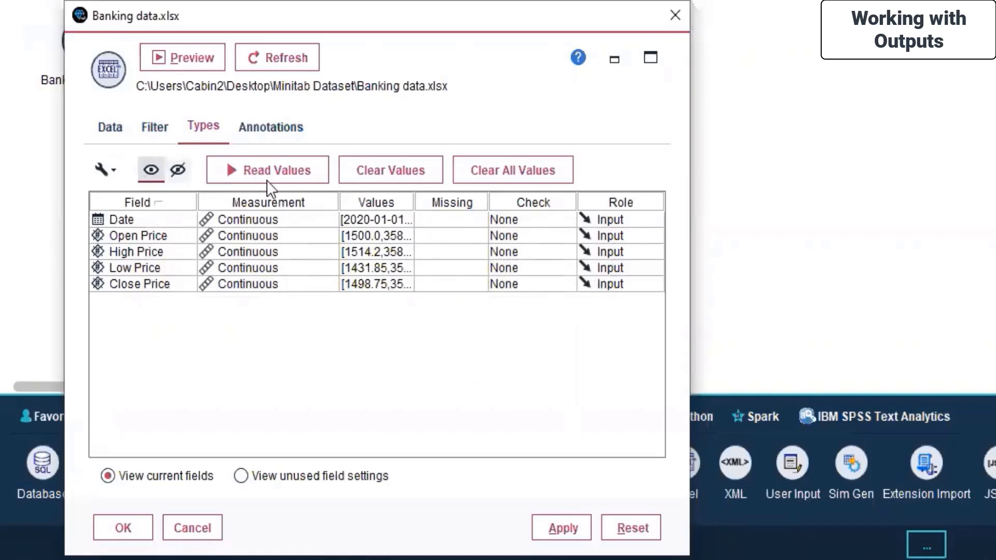
{"action": "left_click", "coordinate": [284, 130]}
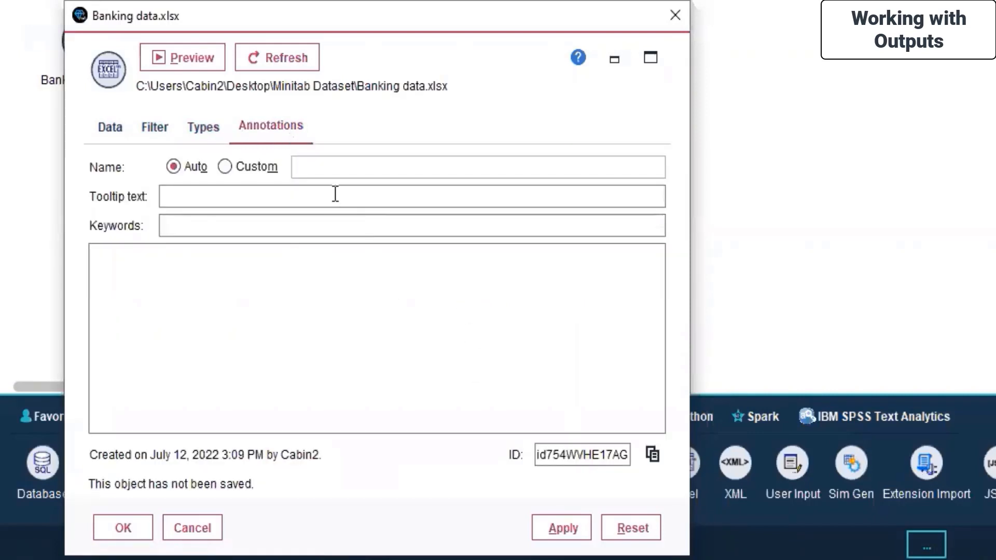
Preview the banking data, examine the preview's export, copy and node generation options, and close the preview
{"action": "left_click", "coordinate": [175, 63]}
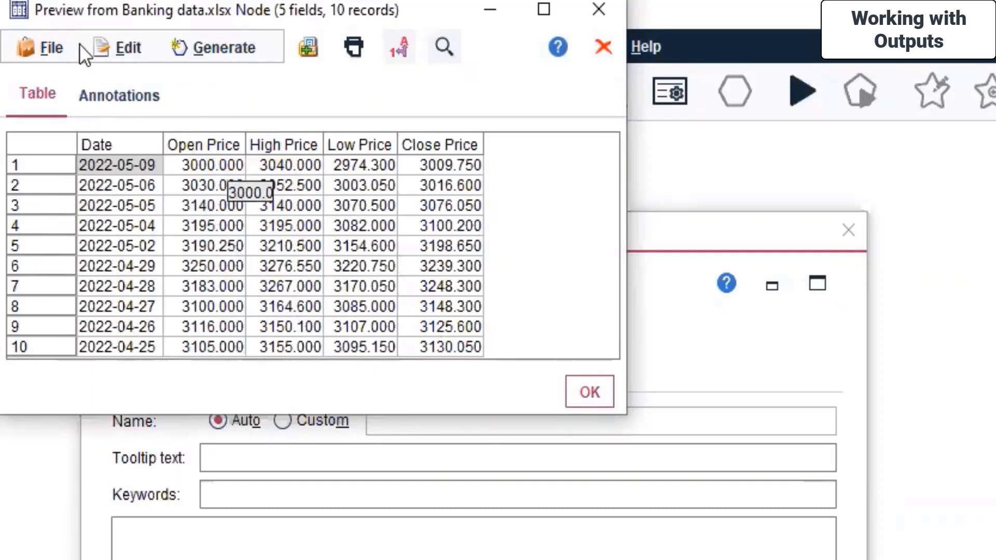
{"action": "left_click", "coordinate": [38, 51]}
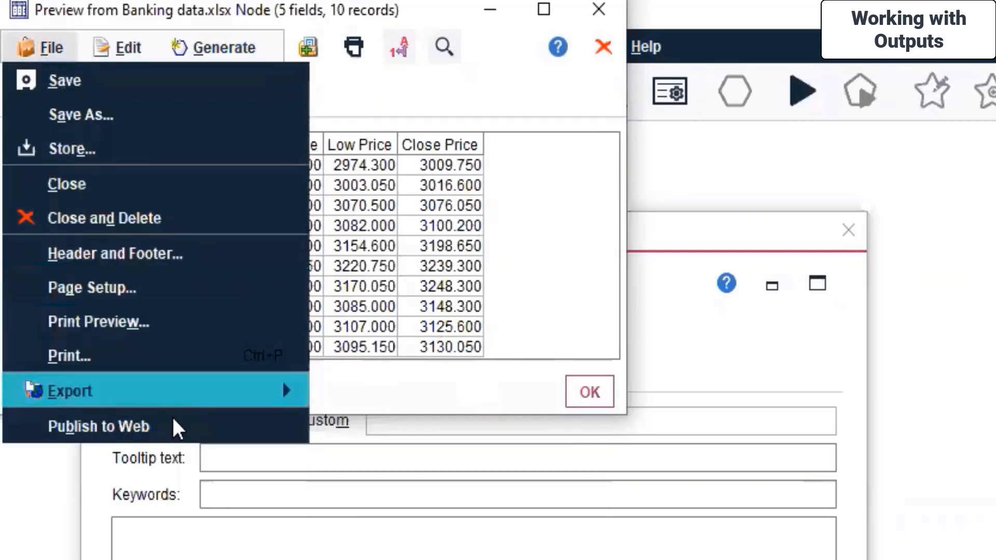
{"action": "mouse_move", "coordinate": [178, 397]}
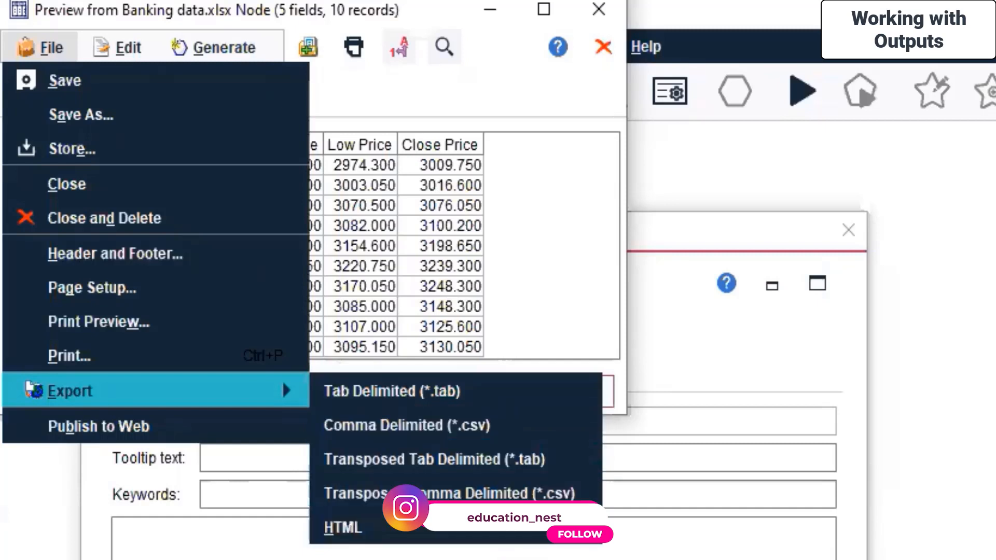
{"action": "key", "text": "Escape"}
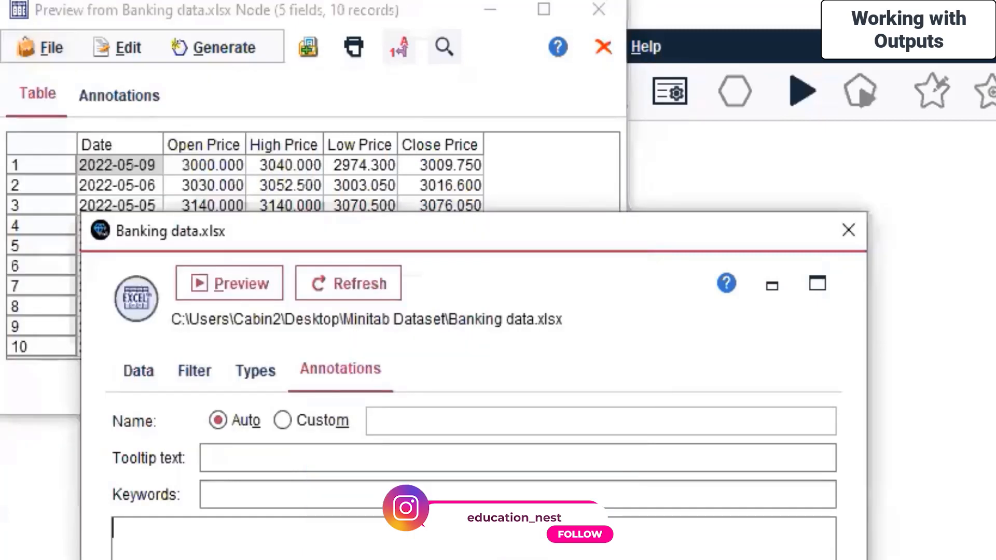
{"action": "left_click", "coordinate": [138, 44]}
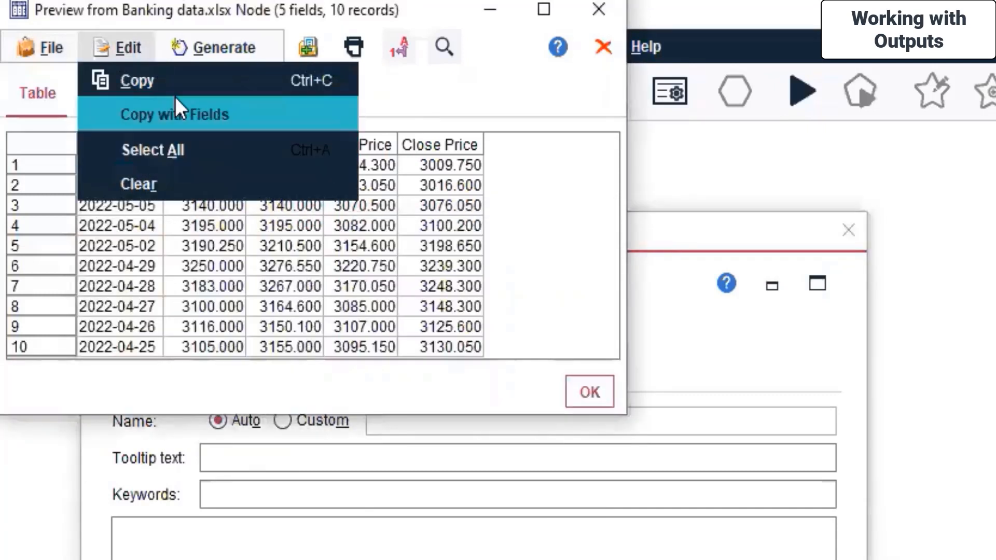
{"action": "left_click", "coordinate": [220, 49]}
{"action": "left_click", "coordinate": [219, 49]}
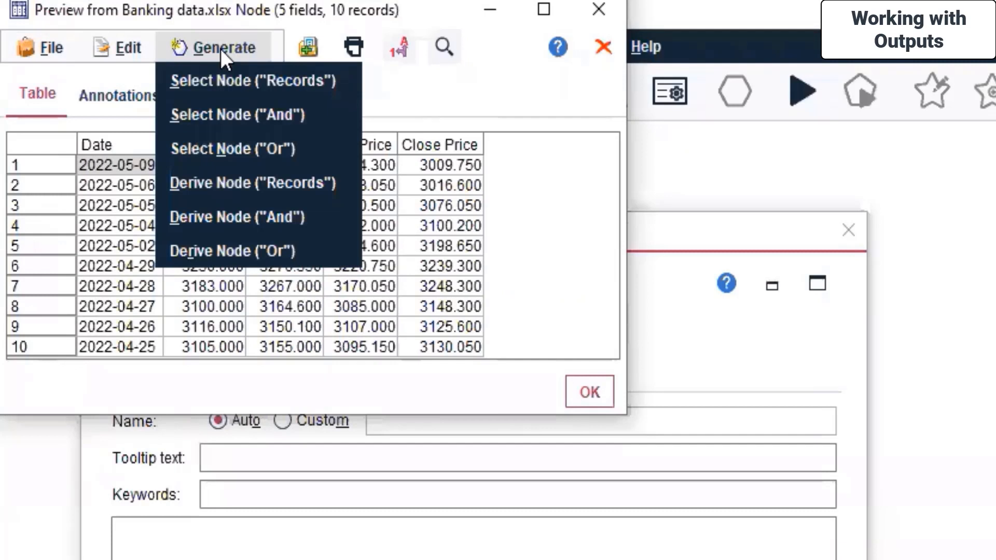
{"action": "left_click", "coordinate": [484, 97]}
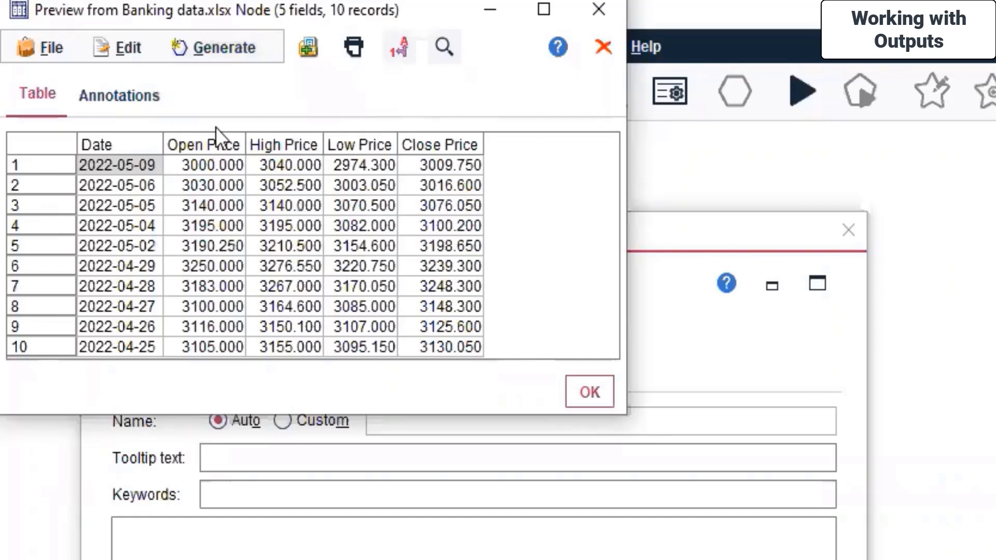
{"action": "left_click", "coordinate": [575, 394]}
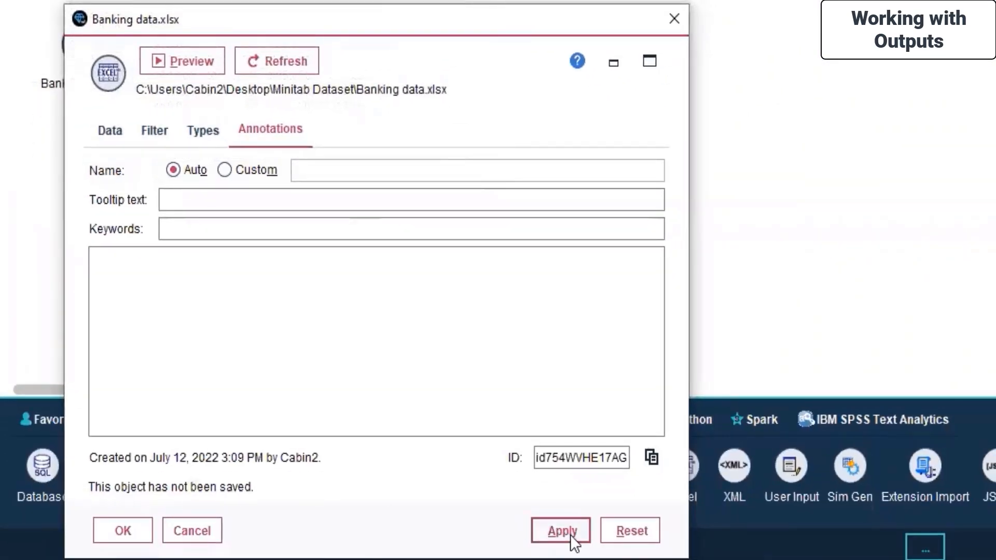
Confirm the Banking data.xlsx node settings, then add a Data Audit output node linked to it and move it further away
{"action": "left_click", "coordinate": [136, 530]}
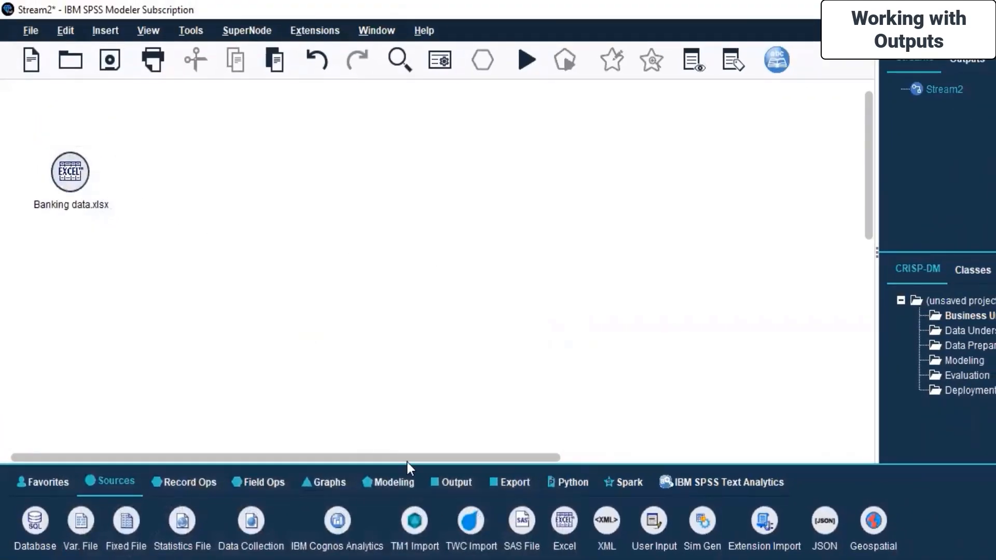
{"action": "left_click", "coordinate": [440, 485]}
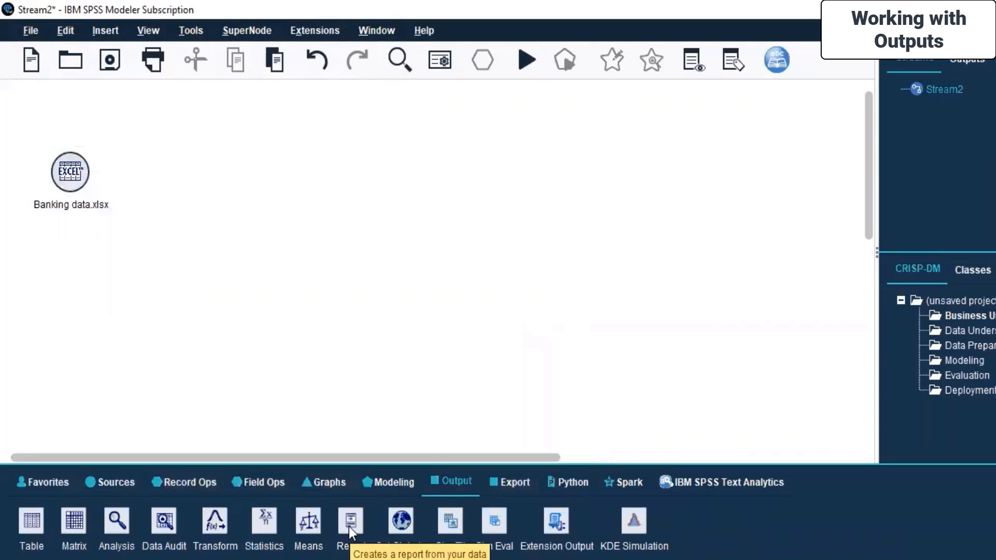
{"action": "double_click", "coordinate": [165, 521]}
{"action": "left_click_drag", "start_coordinate": [142, 173], "coordinate": [225, 173]}
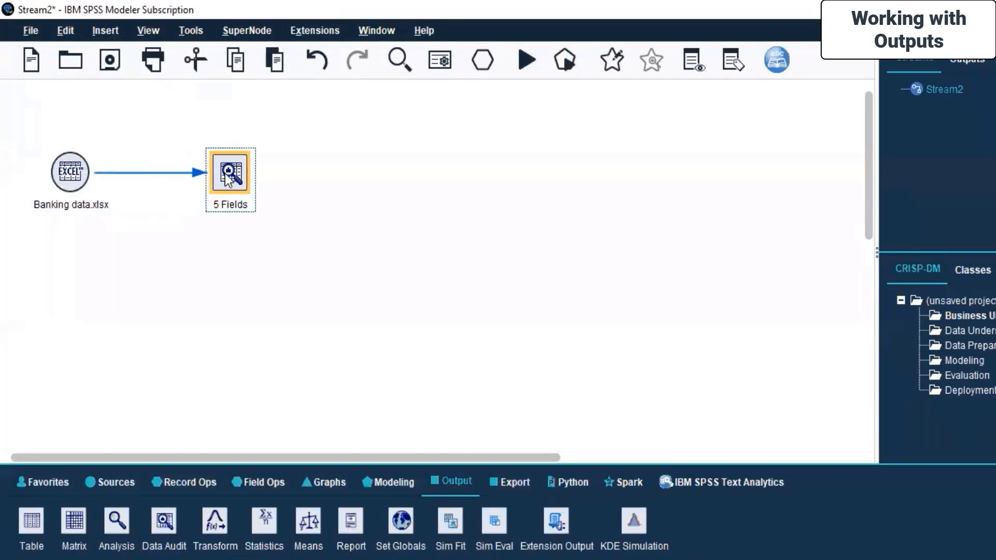
Open the Data Audit node's settings, switch to custom fields, and include advanced statistics in the display
{"action": "right_click", "coordinate": [225, 173]}
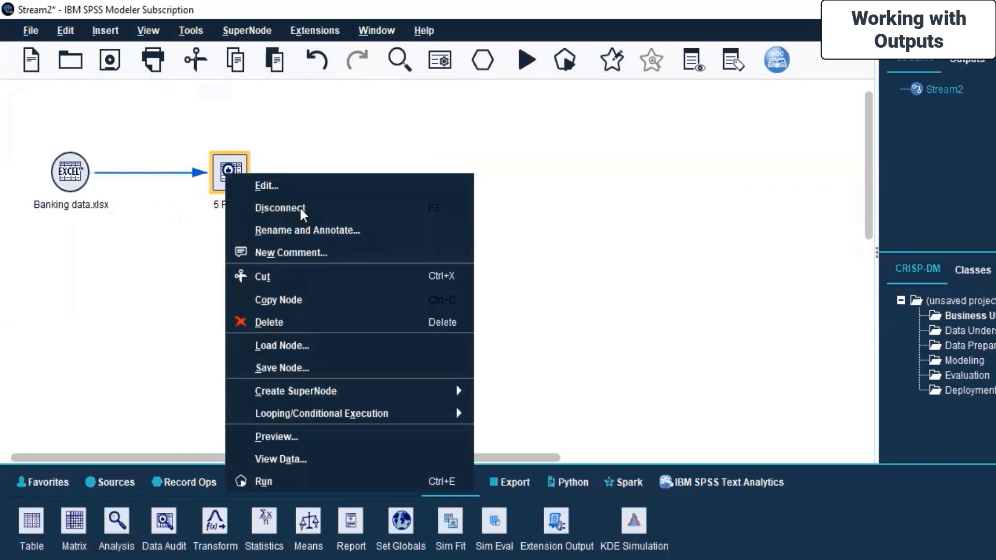
{"action": "left_click", "coordinate": [292, 186]}
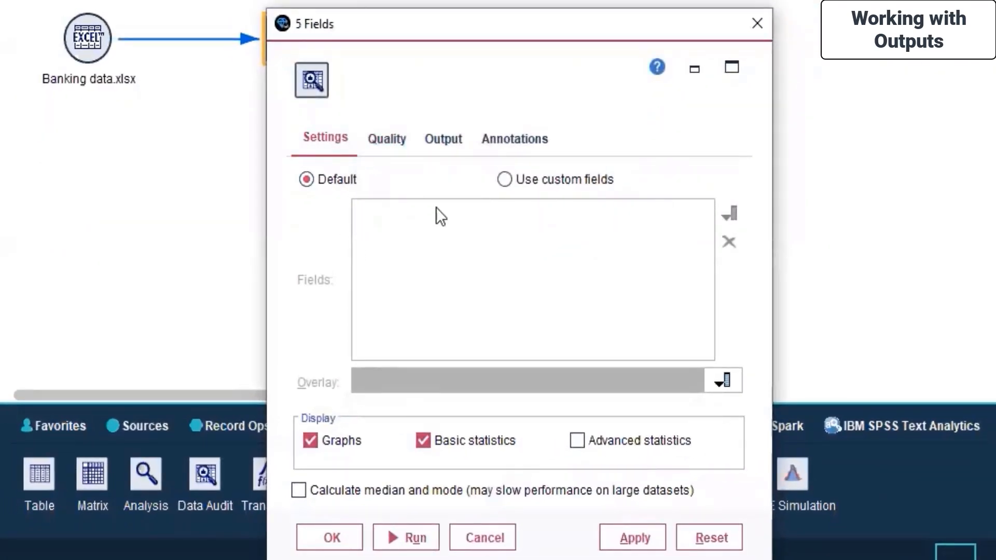
{"action": "left_click", "coordinate": [506, 178]}
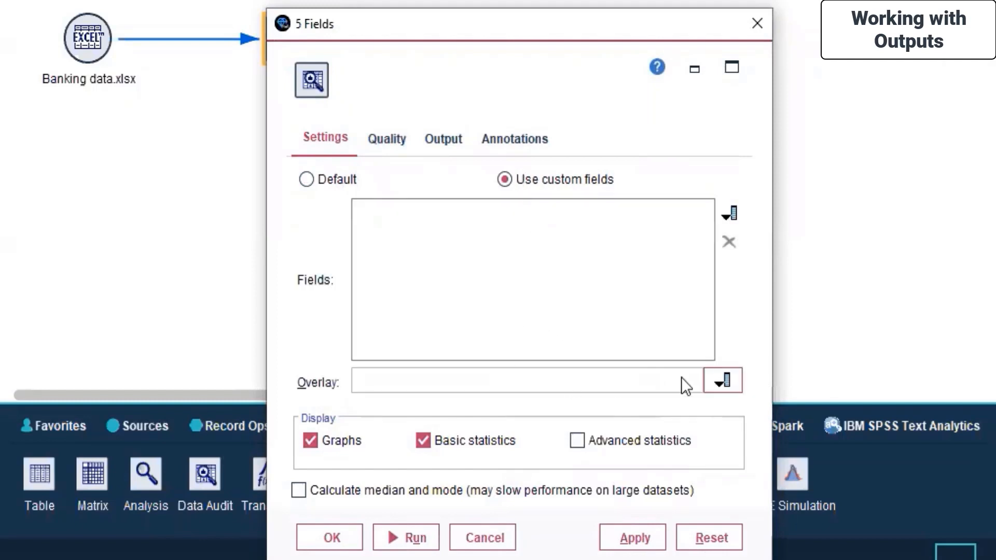
{"action": "left_click", "coordinate": [587, 446]}
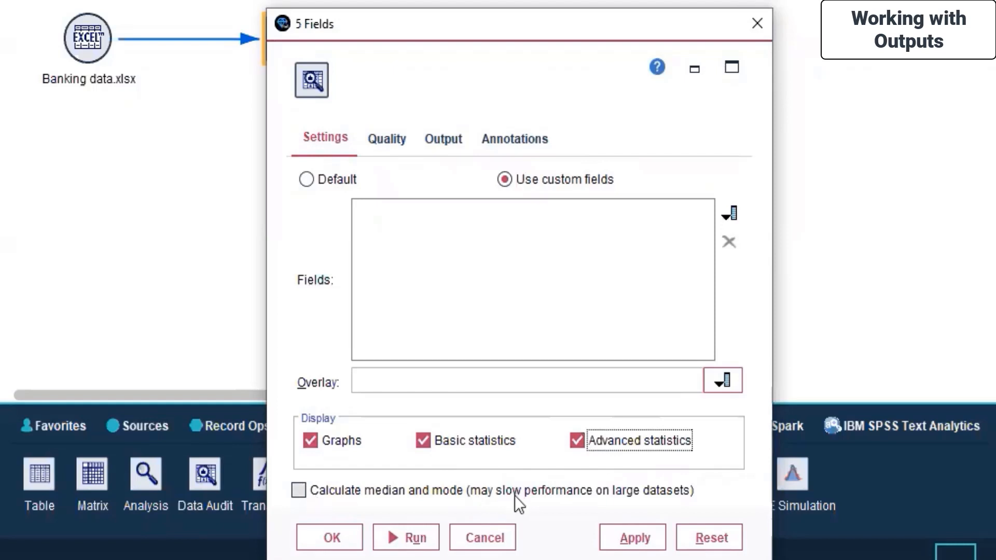
Review the Data Audit node's quality, output and annotation settings, and apply the node's changes
{"action": "left_click", "coordinate": [398, 141]}
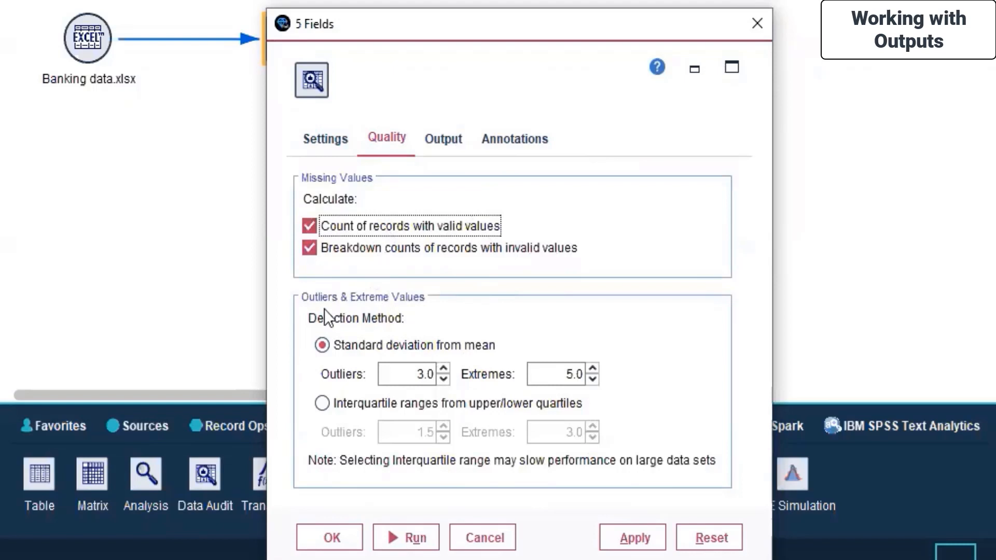
{"action": "left_click", "coordinate": [442, 143]}
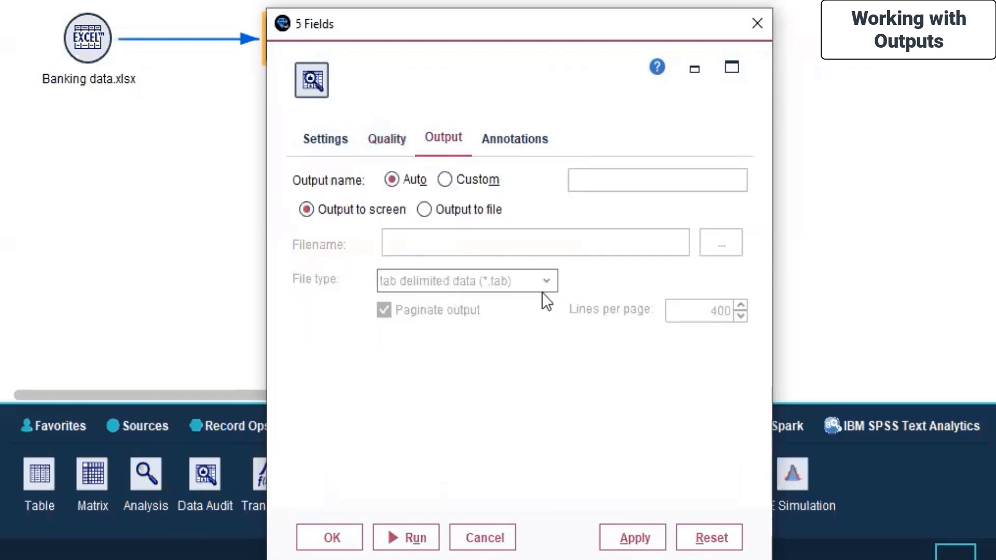
{"action": "left_click", "coordinate": [521, 138]}
{"action": "left_click", "coordinate": [461, 144]}
{"action": "left_click", "coordinate": [610, 538]}
Add High Price as the custom field to audit, leave the overlay empty, and confirm the node settings
{"action": "left_click", "coordinate": [336, 142]}
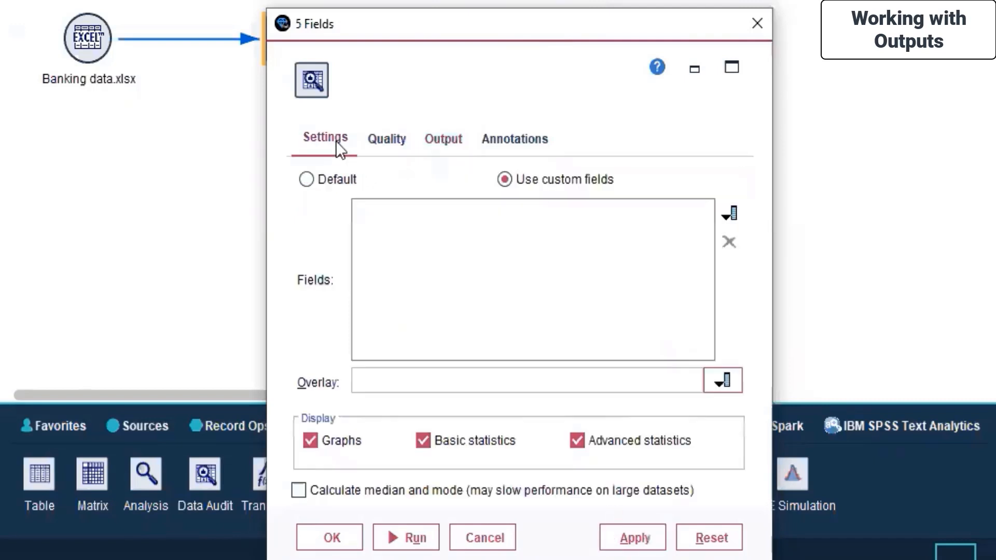
{"action": "left_click", "coordinate": [731, 213]}
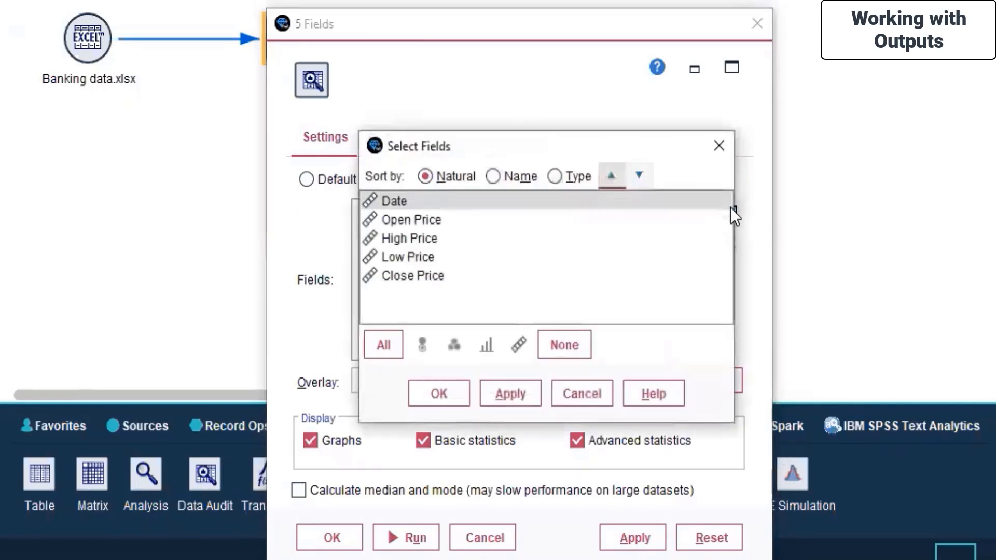
{"action": "left_click", "coordinate": [418, 242]}
{"action": "left_click", "coordinate": [491, 390]}
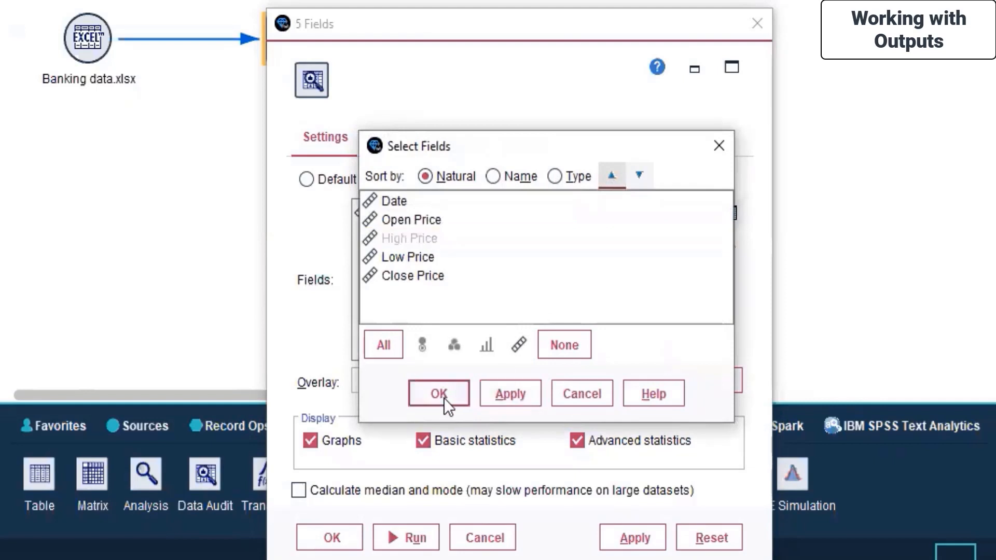
{"action": "left_click", "coordinate": [442, 396]}
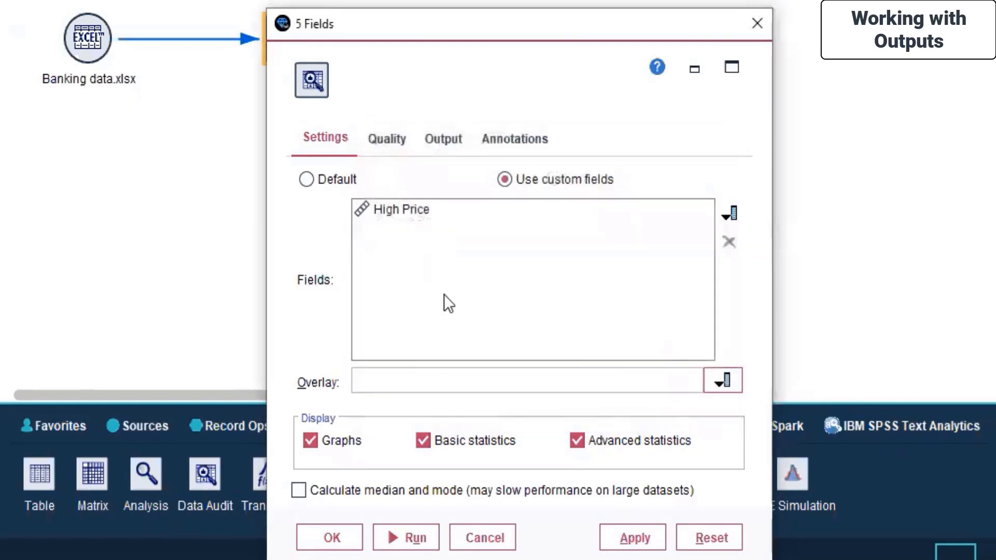
{"action": "left_click", "coordinate": [719, 375]}
{"action": "left_click", "coordinate": [431, 435]}
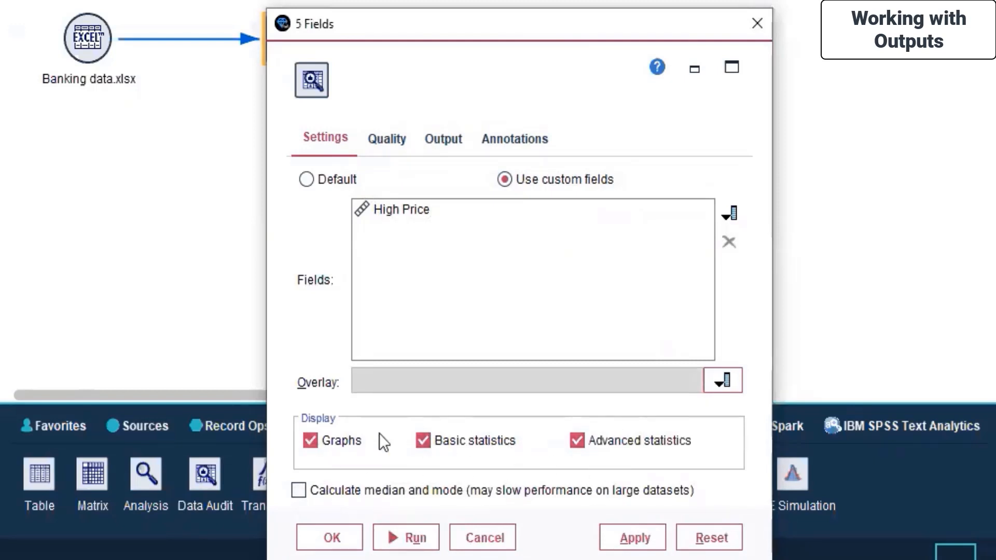
{"action": "left_click", "coordinate": [635, 540]}
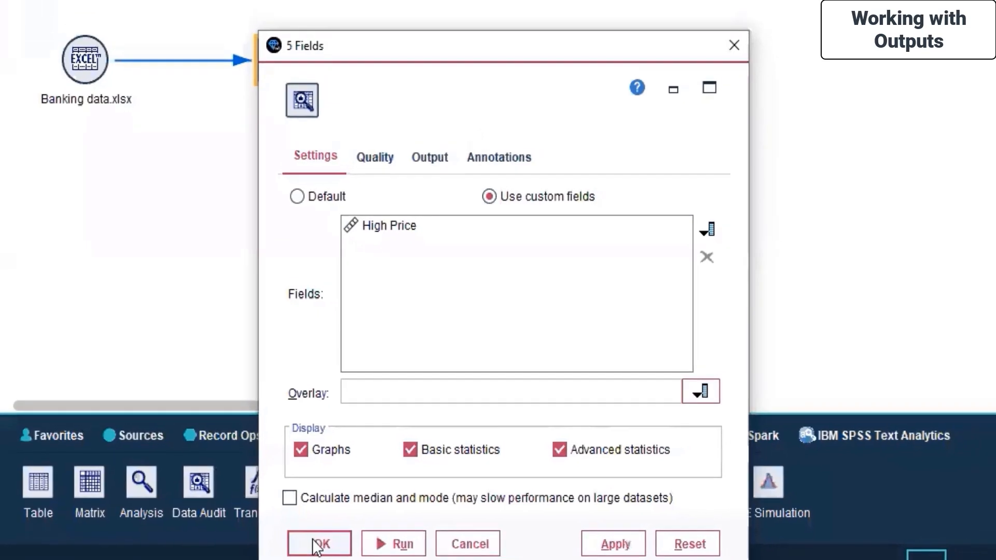
{"action": "left_click", "coordinate": [318, 544]}
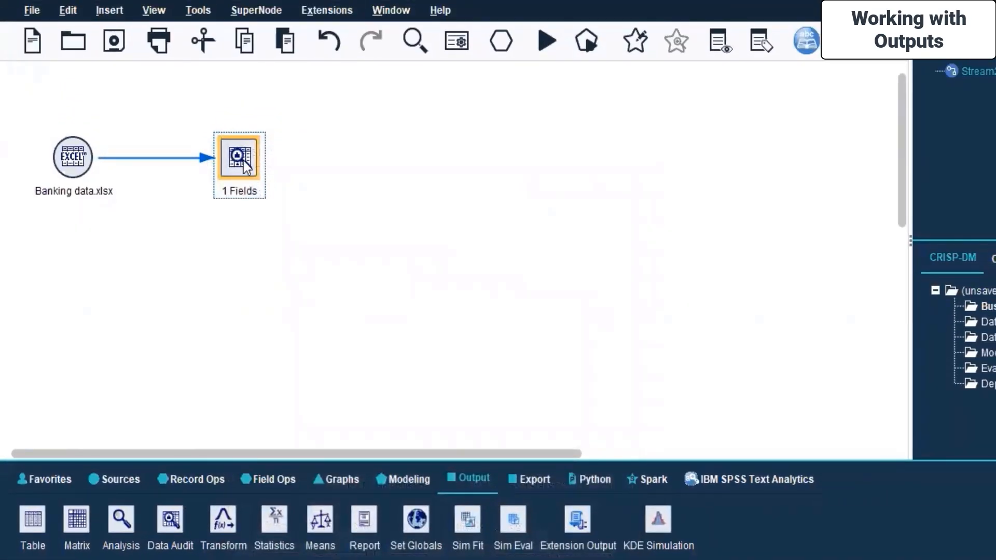
Run the Data Audit node on High Price and pivot the thumbnails in the resulting audit
{"action": "right_click", "coordinate": [242, 160]}
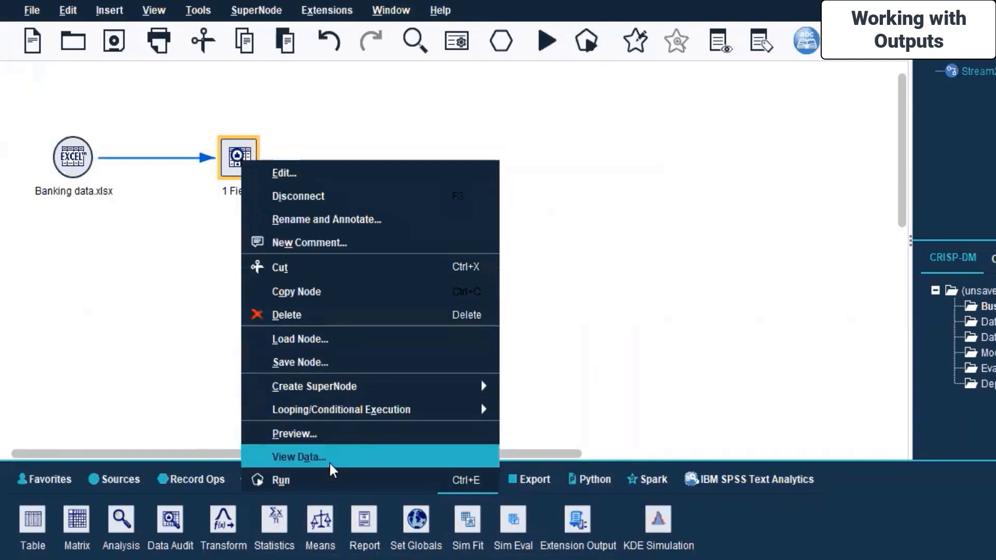
{"action": "left_click", "coordinate": [332, 477]}
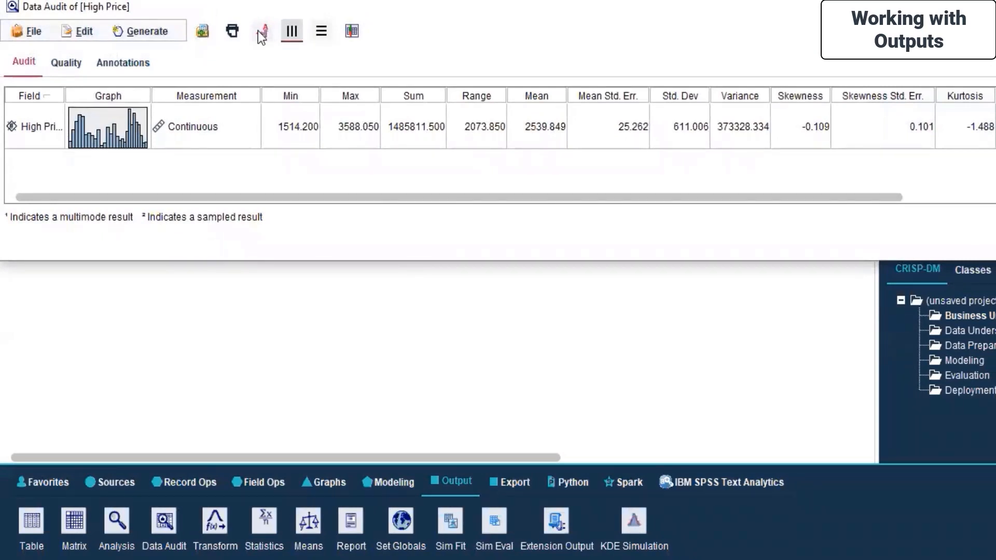
{"action": "left_click", "coordinate": [320, 34]}
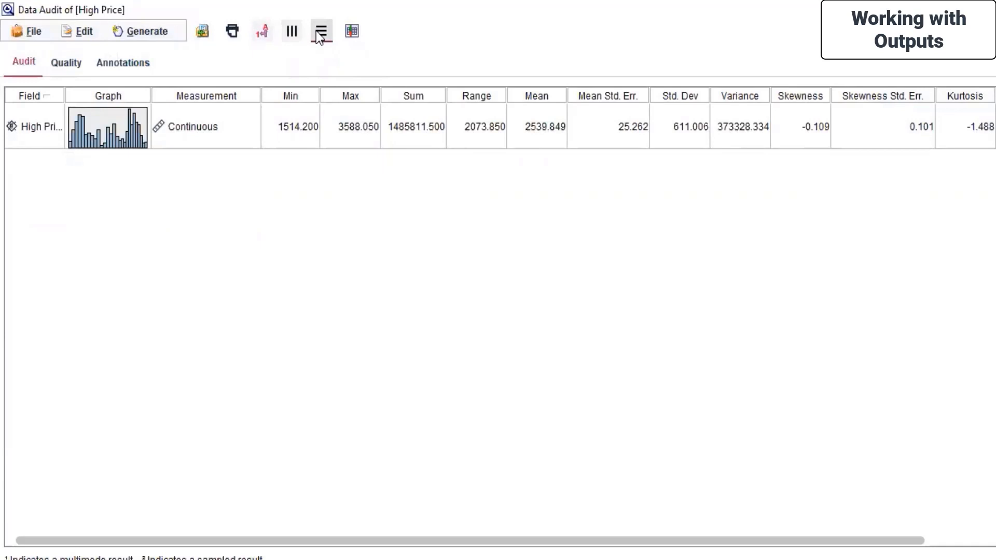
Clear all statistics from the audit's displayed statistics, reselect them all, and confirm
{"action": "left_click", "coordinate": [351, 31]}
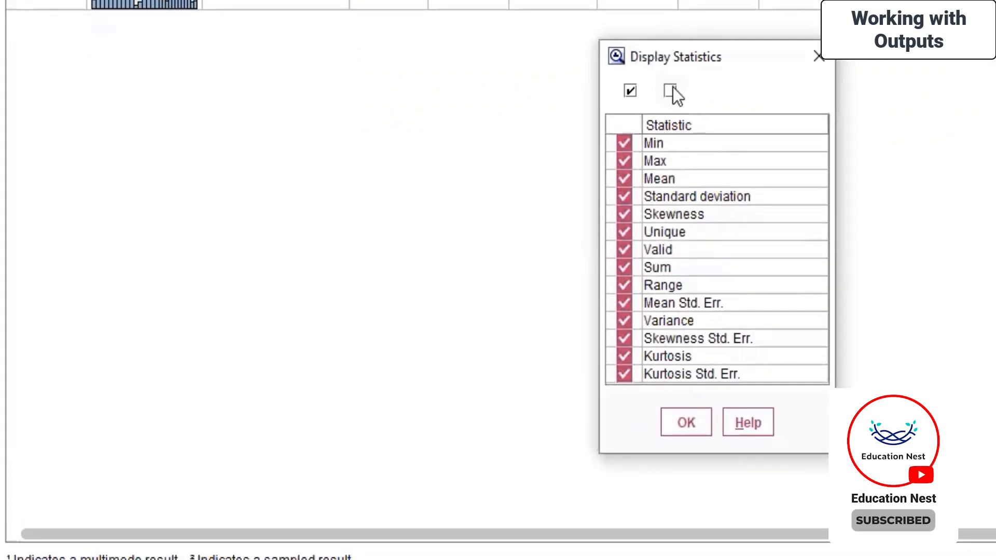
{"action": "left_click", "coordinate": [671, 91]}
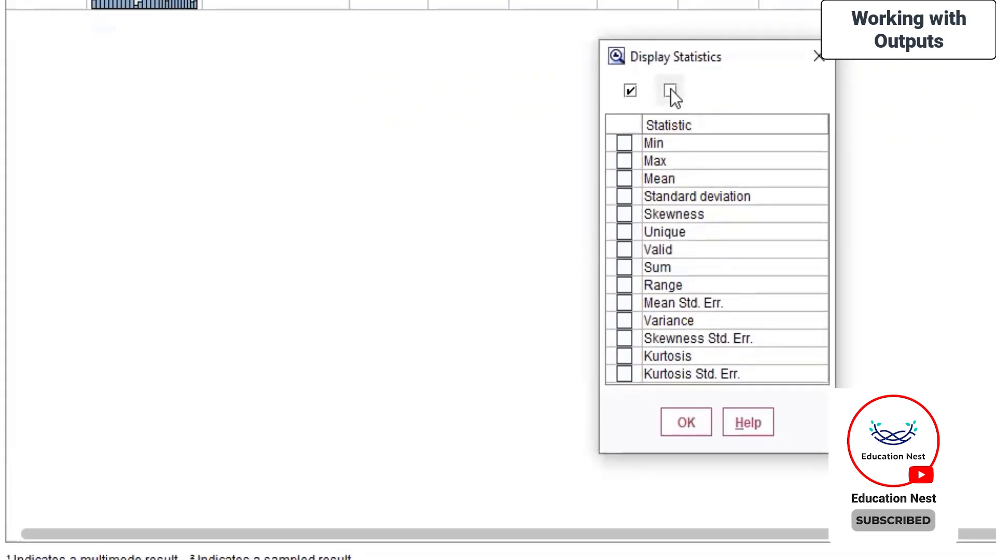
{"action": "left_click", "coordinate": [630, 91]}
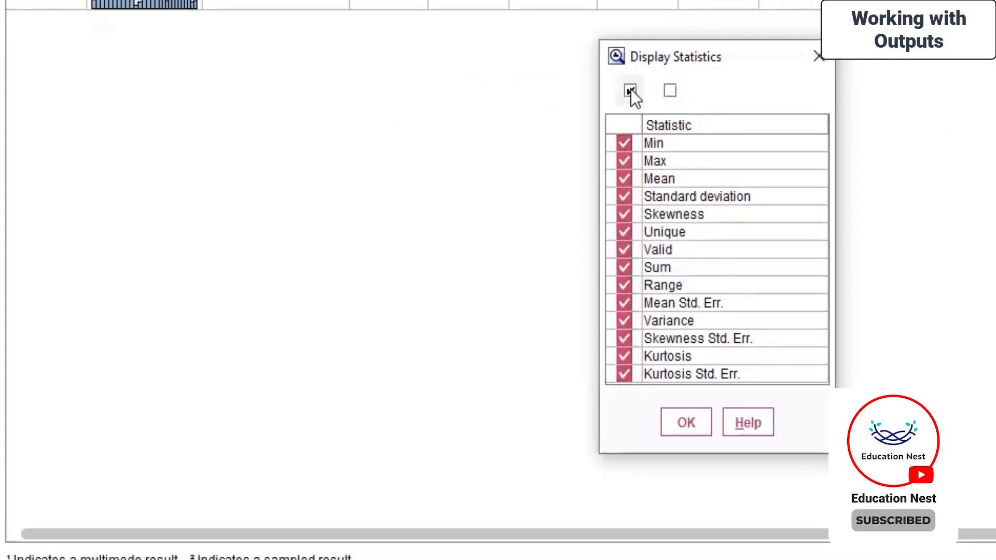
{"action": "left_click", "coordinate": [683, 424]}
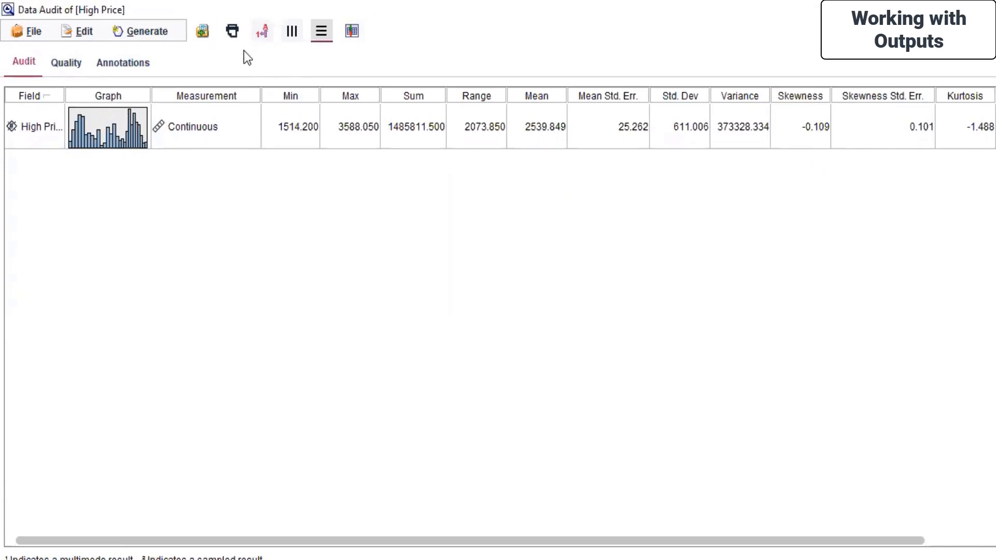
Examine the audit's saving, printing and export options, and pivot the thumbnails back
{"action": "left_click", "coordinate": [48, 34]}
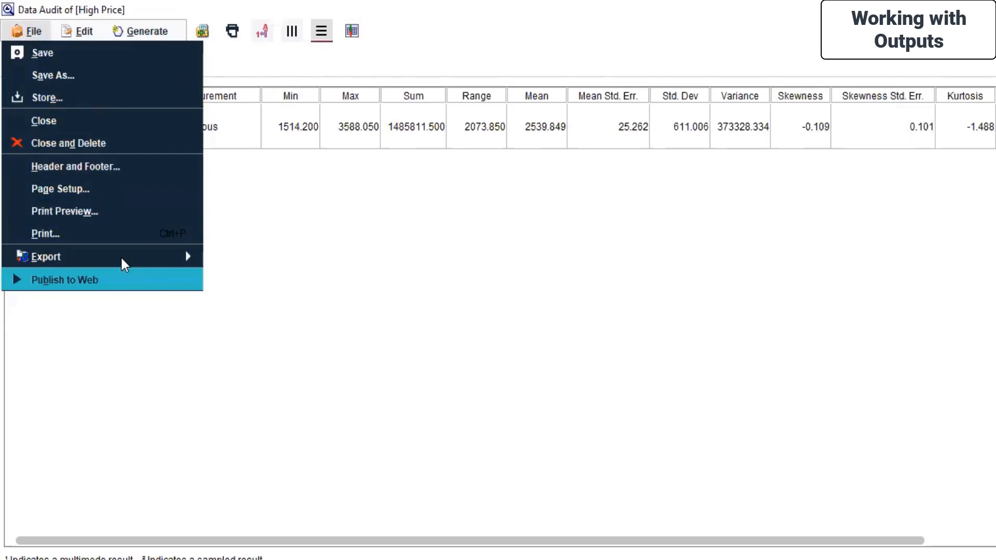
{"action": "mouse_move", "coordinate": [120, 256]}
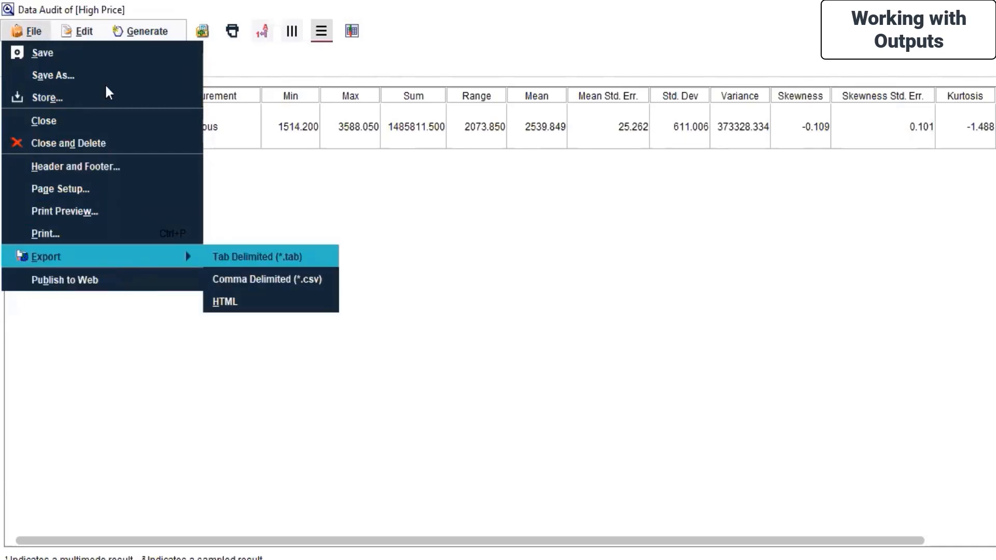
{"action": "mouse_move", "coordinate": [77, 30]}
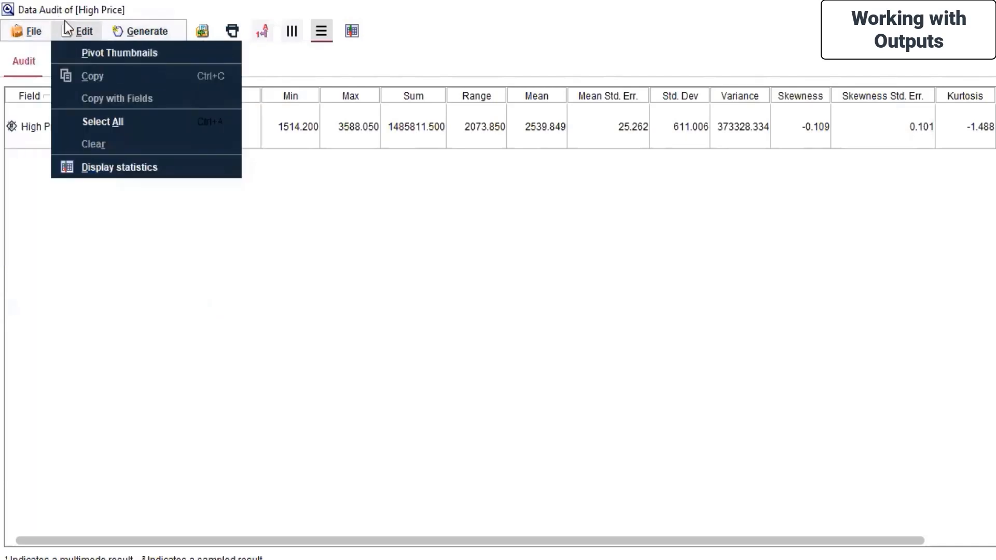
{"action": "left_click", "coordinate": [123, 51]}
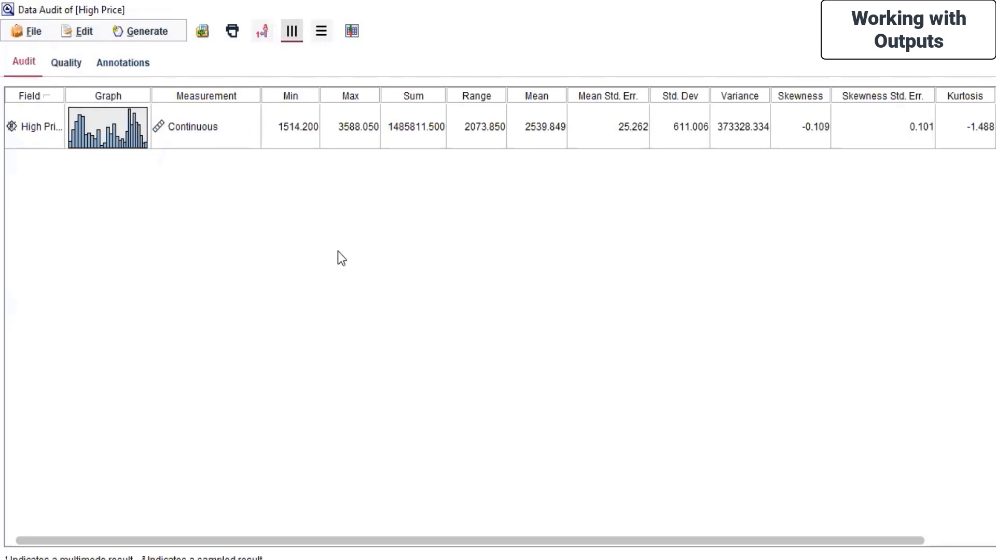
Review the audit's list of displayable statistics and the nodes and graphs it can generate
{"action": "left_click", "coordinate": [84, 31]}
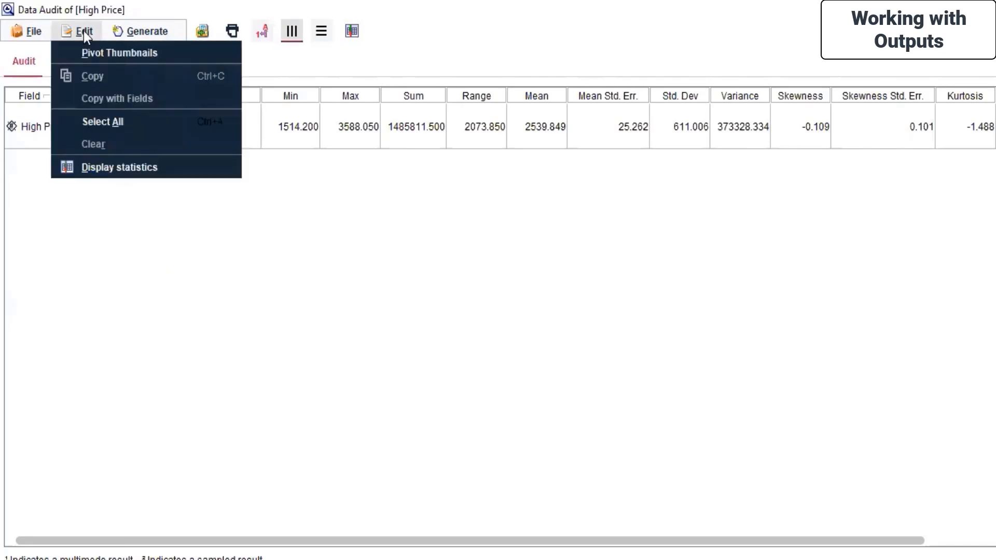
{"action": "left_click", "coordinate": [133, 170]}
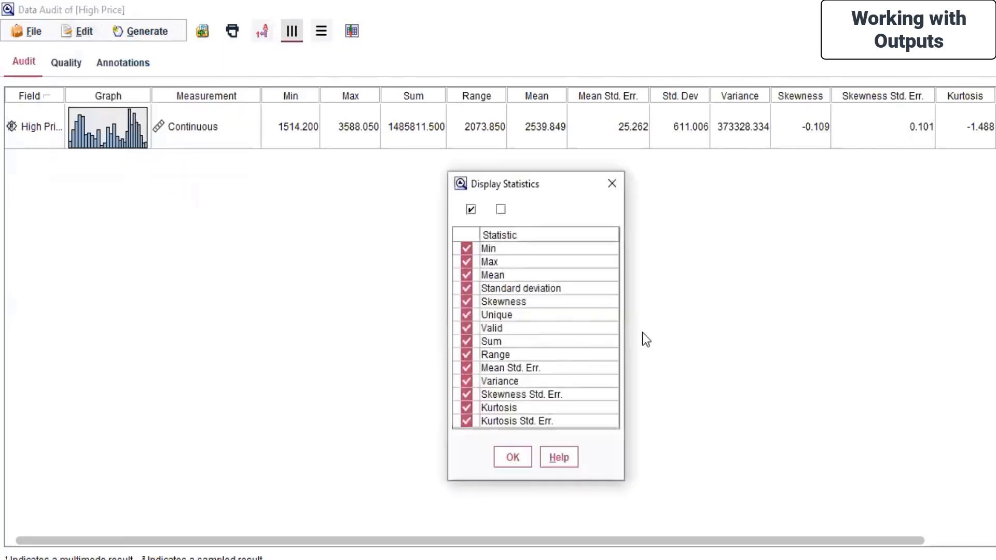
{"action": "left_click", "coordinate": [617, 185]}
{"action": "left_click", "coordinate": [156, 36]}
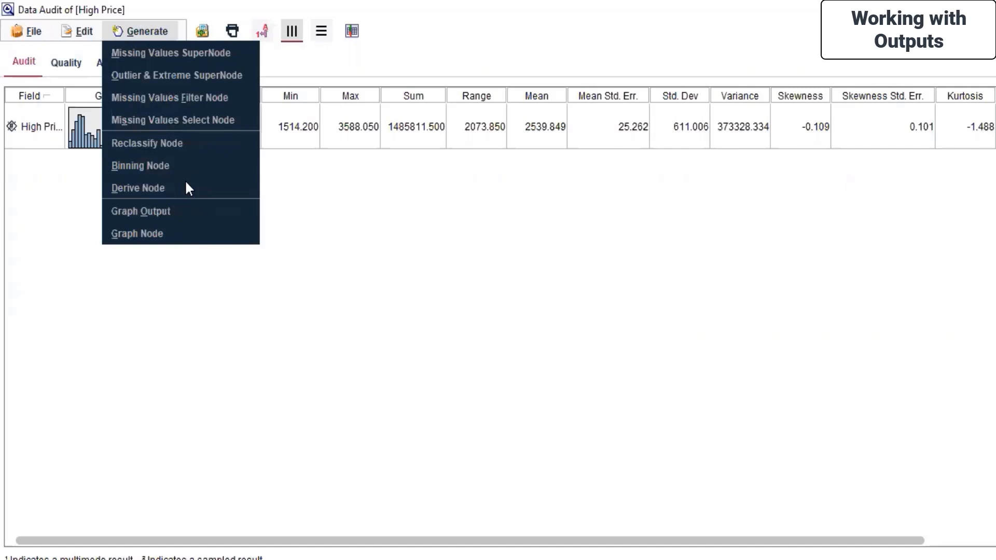
{"action": "left_click", "coordinate": [438, 222]}
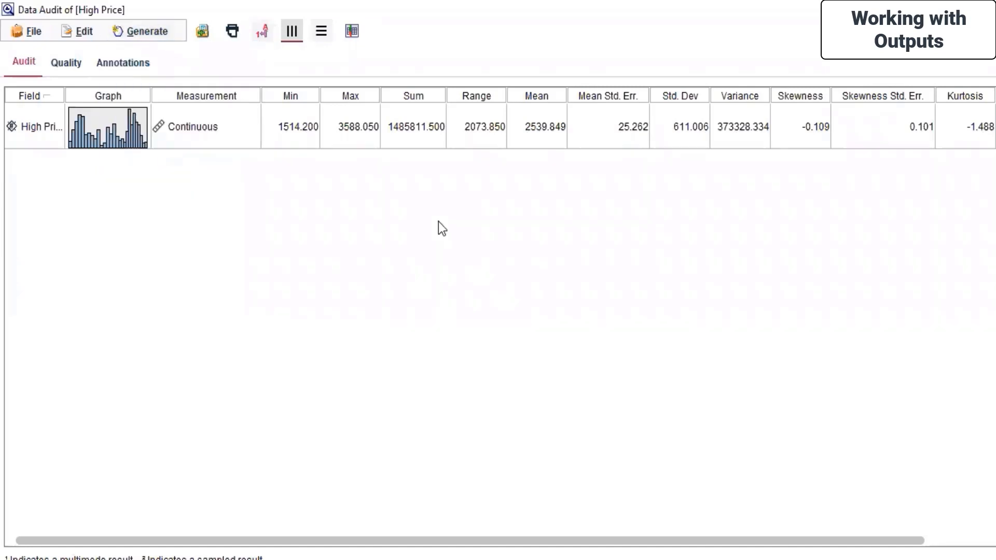
Examine the High Price audit's quality results and annotations, and close the audit
{"action": "left_click", "coordinate": [83, 73]}
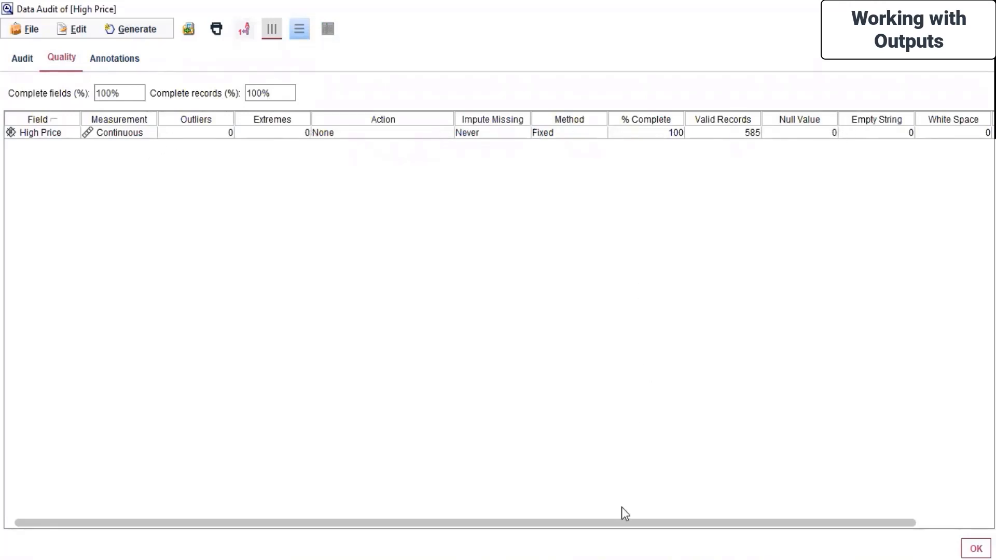
{"action": "scroll", "coordinate": [845, 505], "scroll_direction": "right", "scroll_amount": 3}
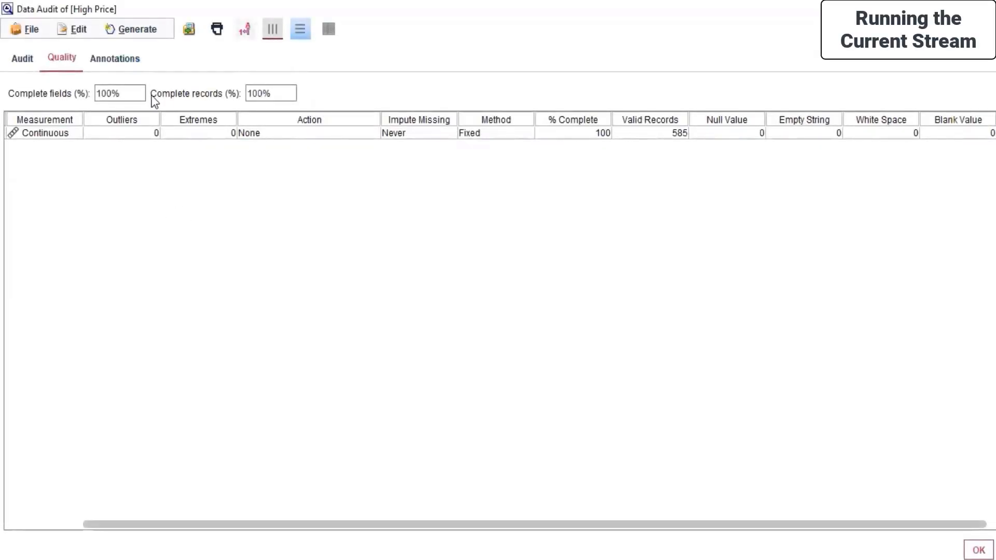
{"action": "left_click", "coordinate": [124, 63]}
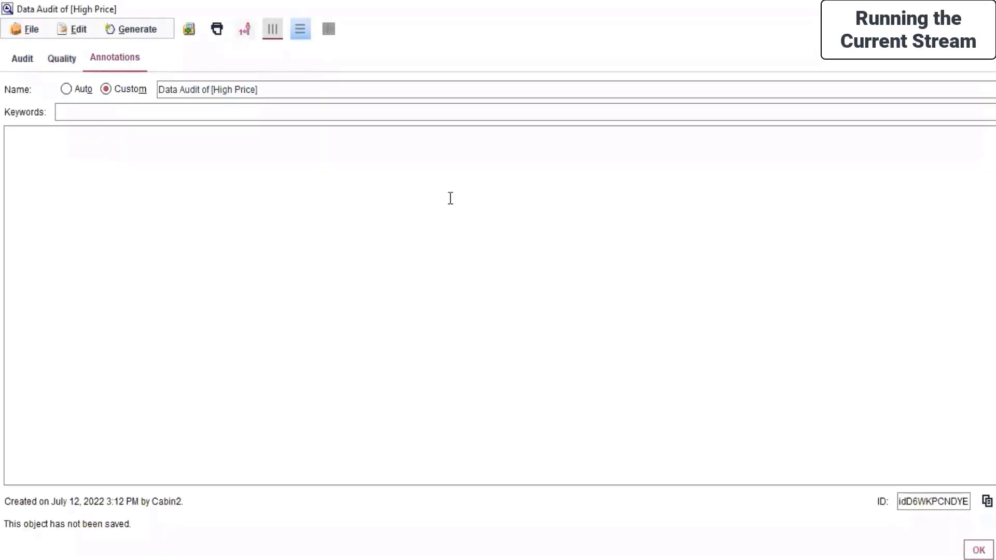
{"action": "left_click", "coordinate": [979, 550]}
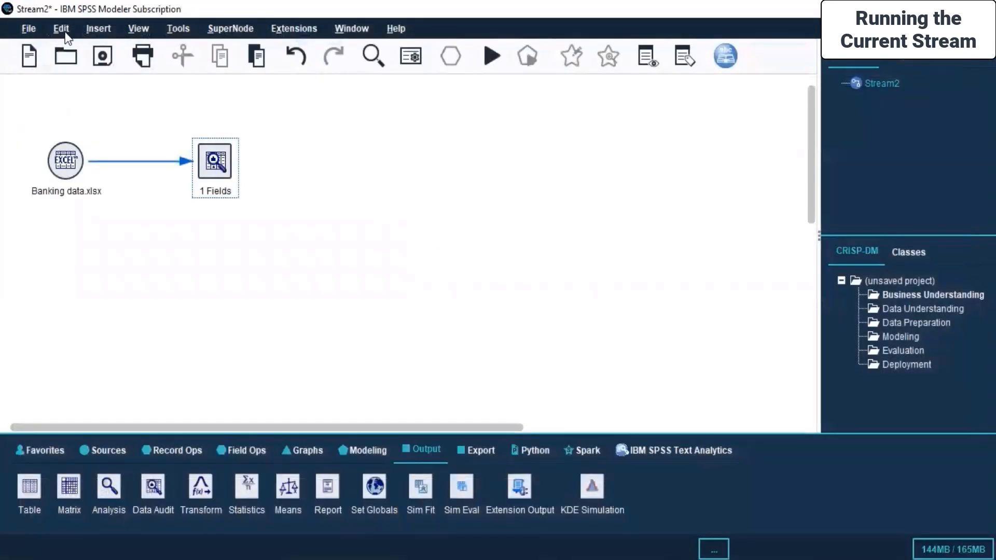
Select both stream nodes, run the current stream, and look through the statistics of the new High Price audit
{"action": "left_click_drag", "start_coordinate": [24, 101], "coordinate": [256, 320]}
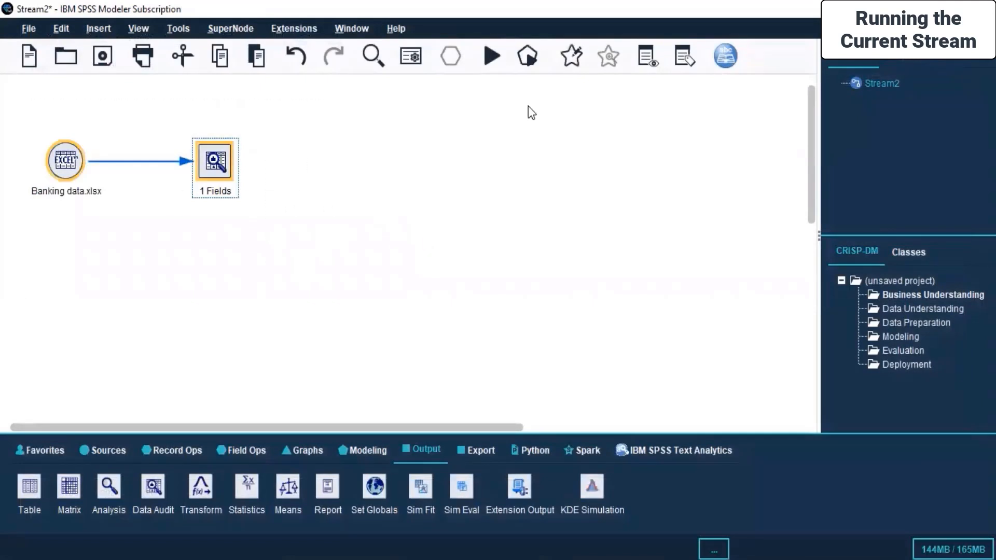
{"action": "left_click", "coordinate": [487, 57]}
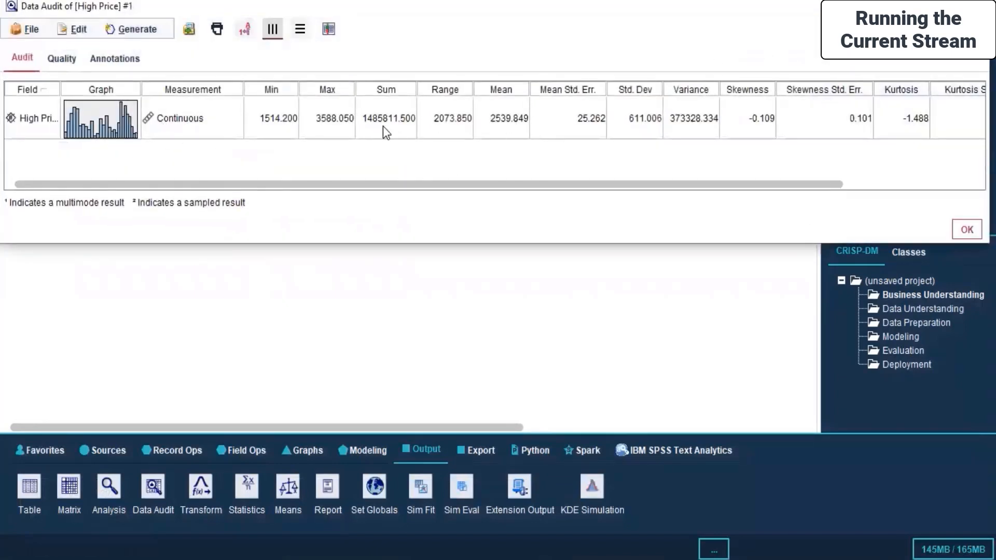
{"action": "left_click_drag", "start_coordinate": [449, 185], "coordinate": [694, 197]}
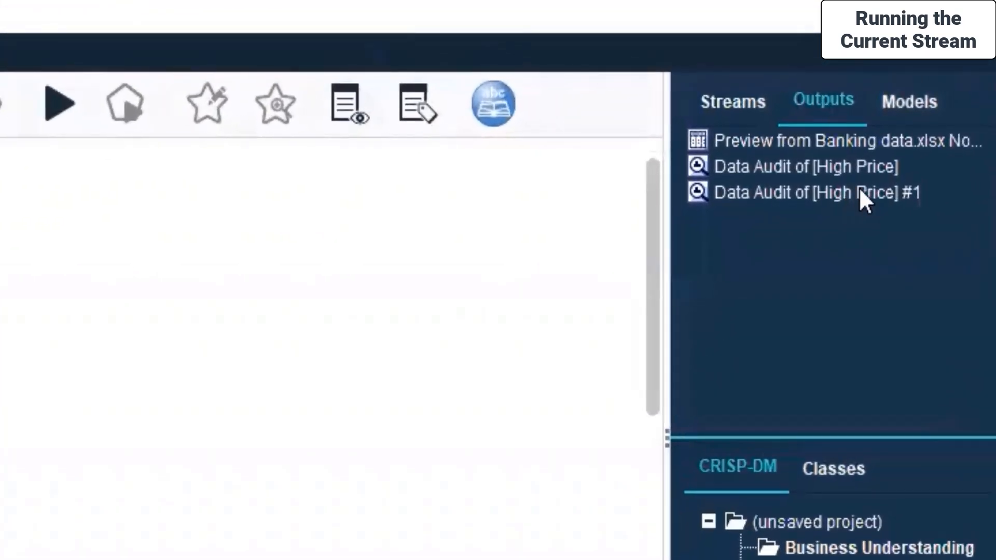
Delete the second High Price data audit from the list of outputs
{"action": "left_click", "coordinate": [855, 191]}
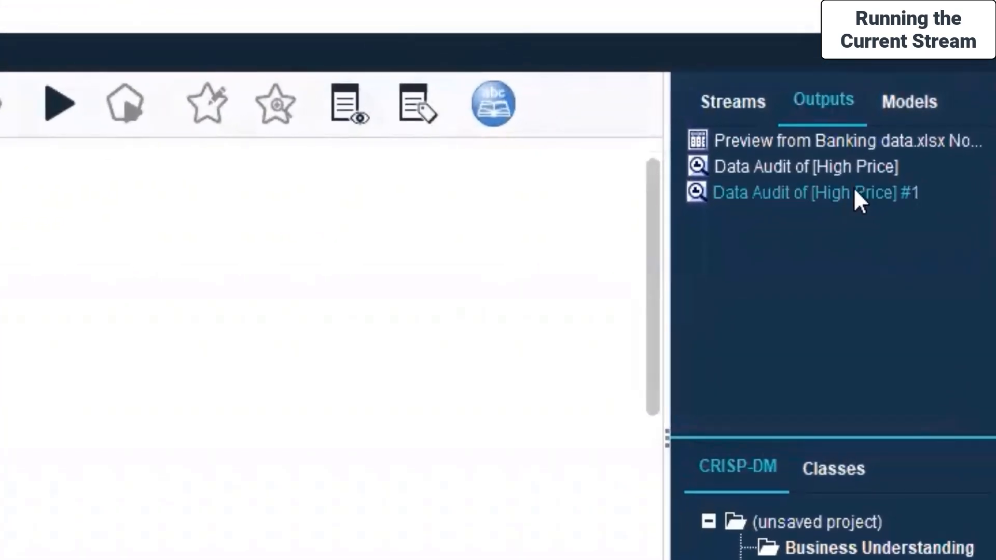
{"action": "right_click", "coordinate": [855, 191]}
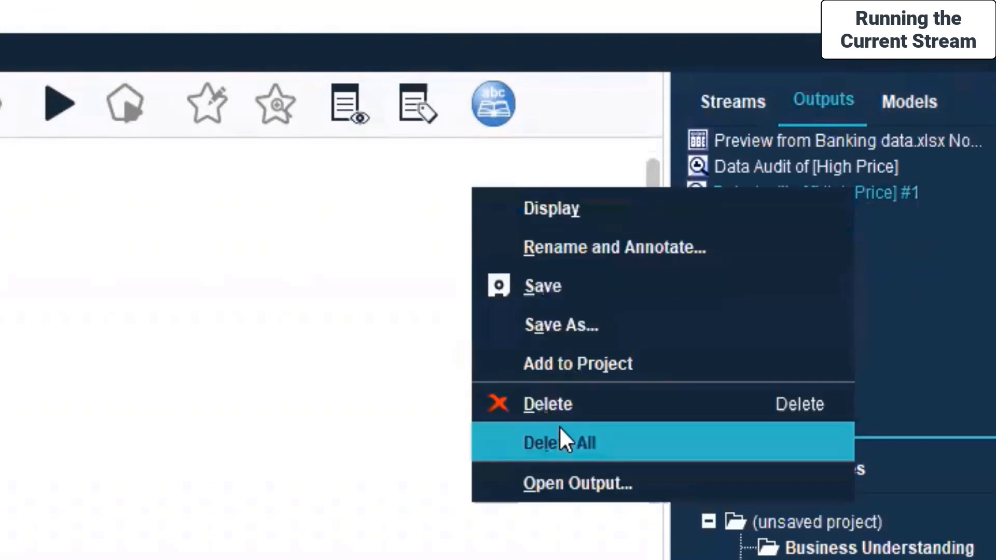
{"action": "left_click", "coordinate": [565, 404]}
Start saving Stream2 under a new name and browse to the Day 7 folder within Live Sessions, SPSS MODELLER
{"action": "left_click", "coordinate": [737, 125]}
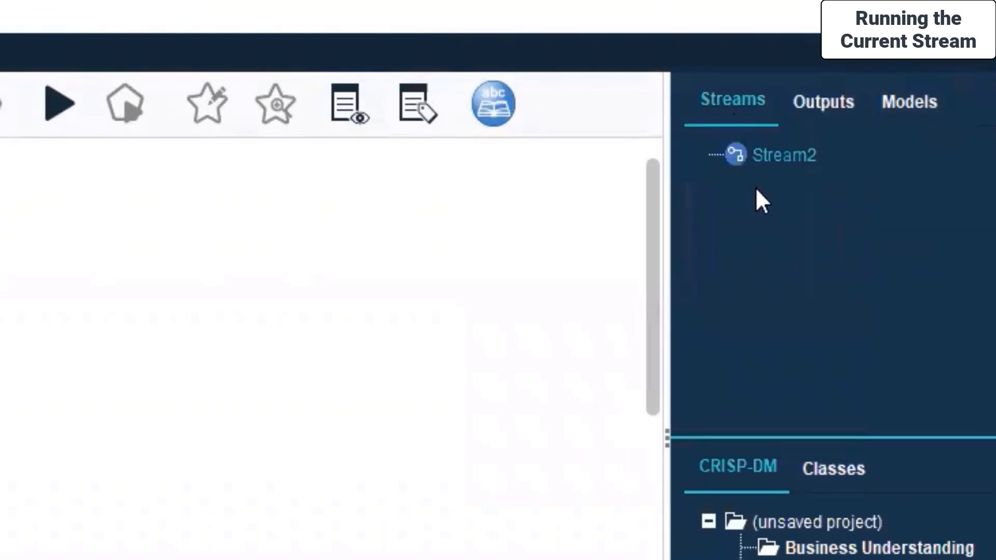
{"action": "right_click", "coordinate": [777, 162]}
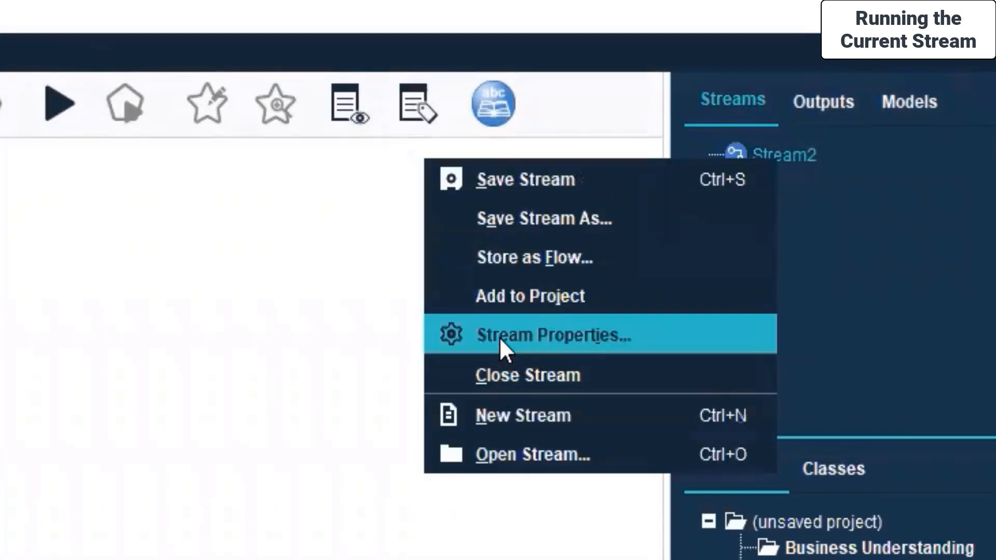
{"action": "left_click", "coordinate": [527, 220]}
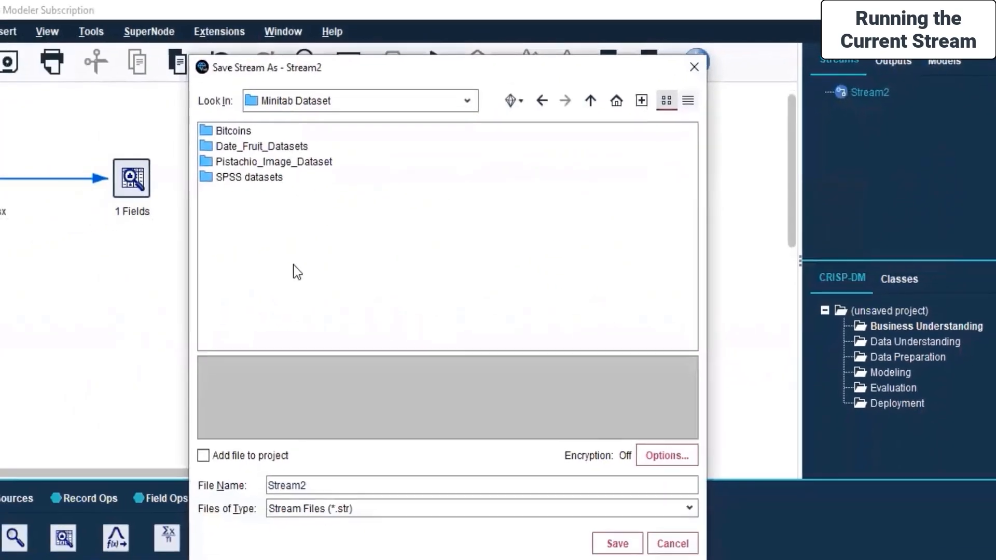
{"action": "left_click", "coordinate": [287, 140]}
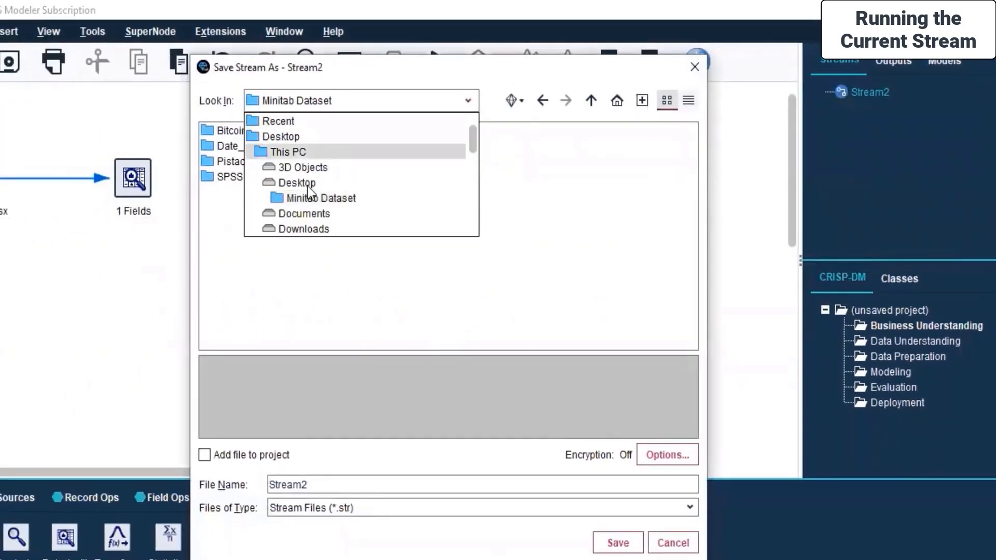
{"action": "scroll", "coordinate": [323, 210], "scroll_direction": "down", "scroll_amount": 5}
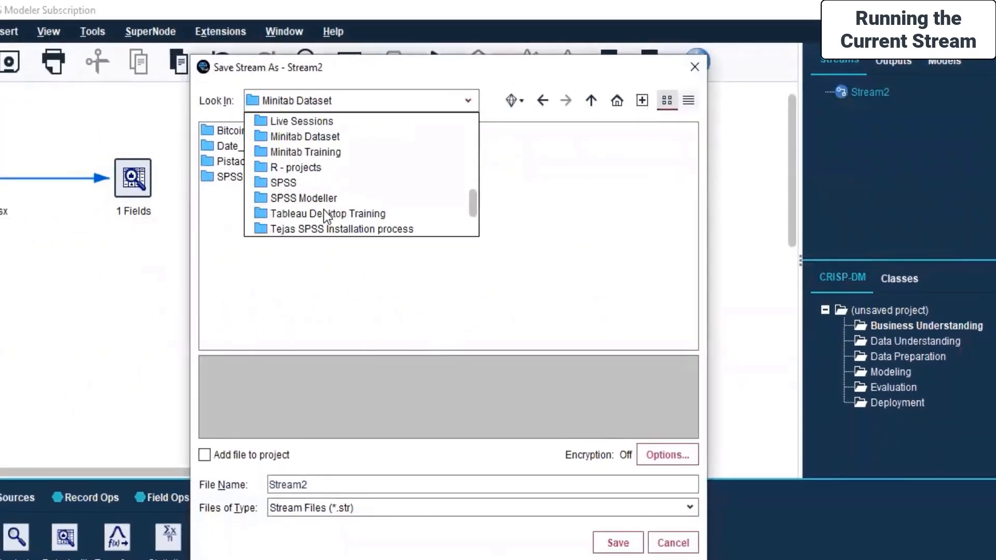
{"action": "left_click", "coordinate": [325, 122]}
{"action": "double_click", "coordinate": [241, 224]}
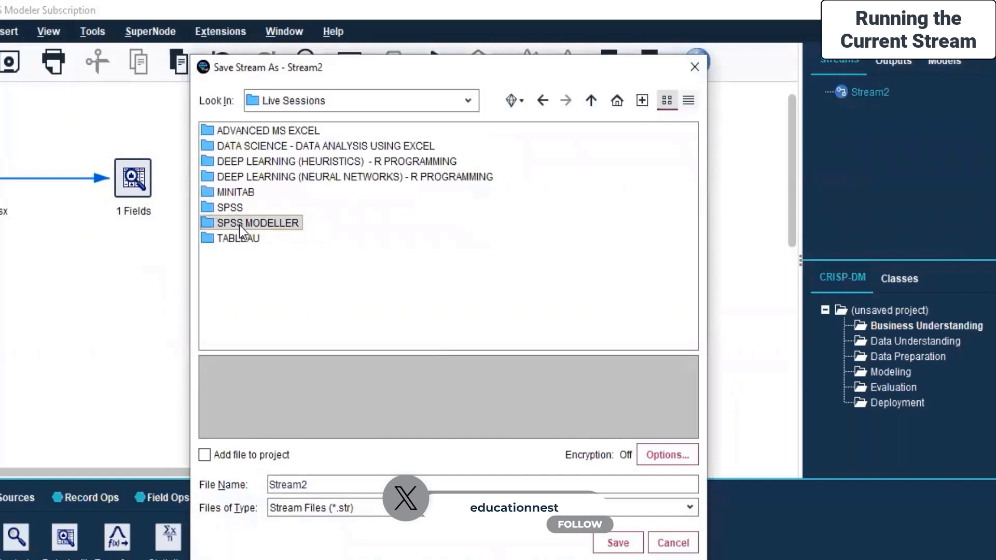
{"action": "double_click", "coordinate": [225, 224]}
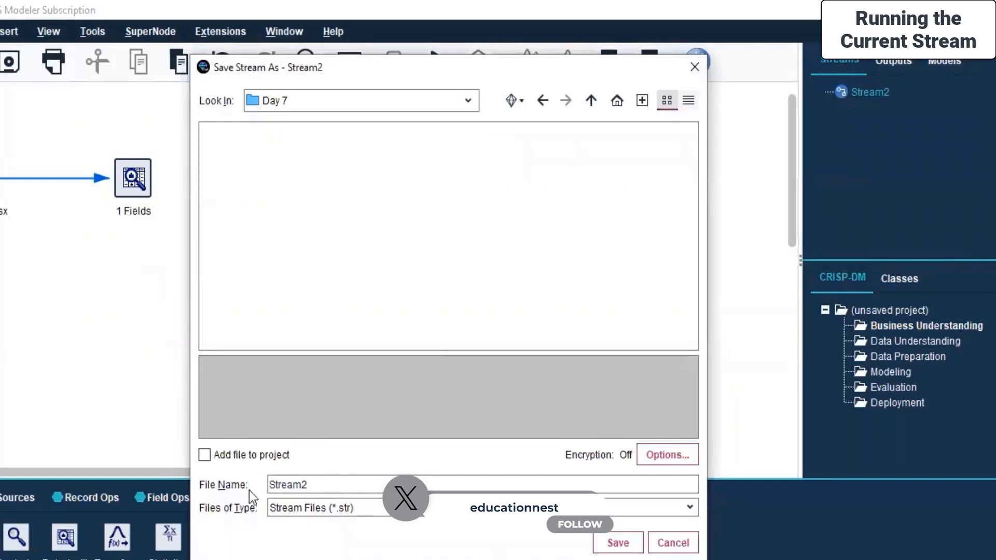
Name the stream file Banking, check the encryption options without applying any, and save the stream
{"action": "left_click_drag", "start_coordinate": [314, 477], "coordinate": [206, 485]}
{"action": "type", "text": "Banking"}
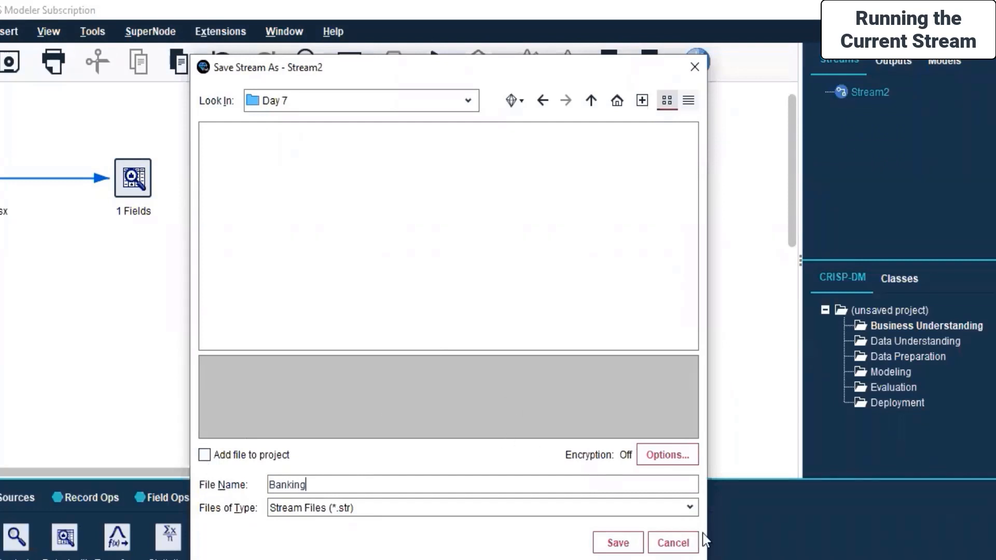
{"action": "left_click", "coordinate": [663, 461]}
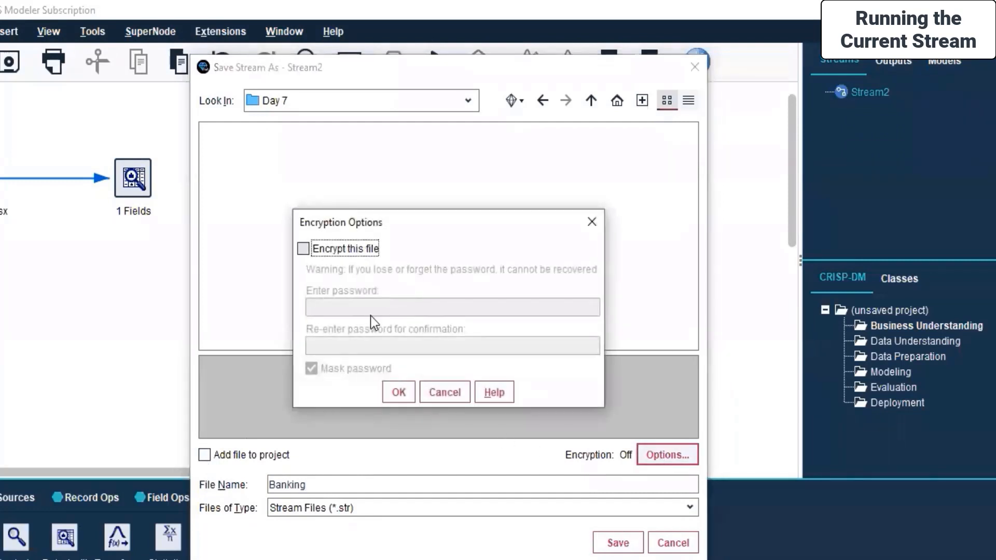
{"action": "left_click", "coordinate": [458, 399]}
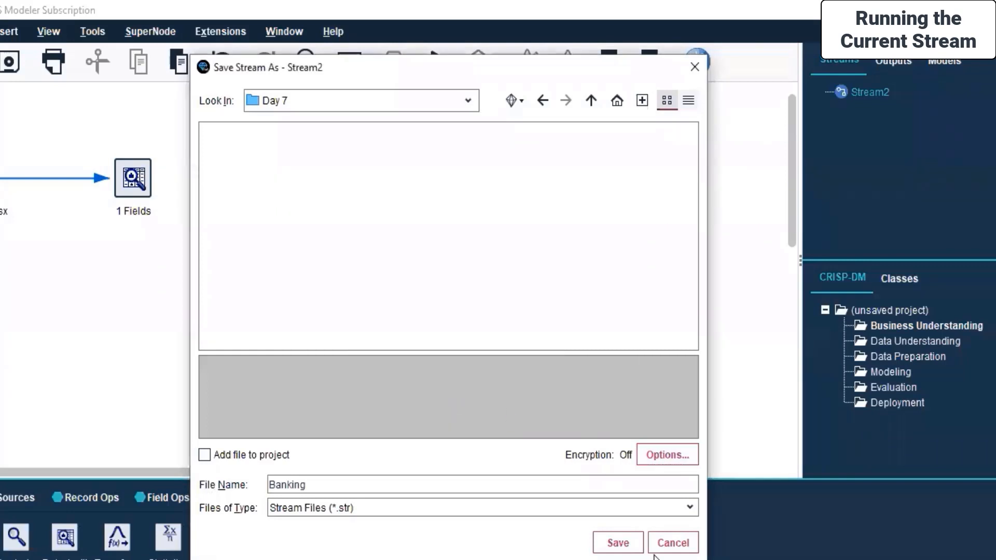
{"action": "left_click", "coordinate": [618, 544]}
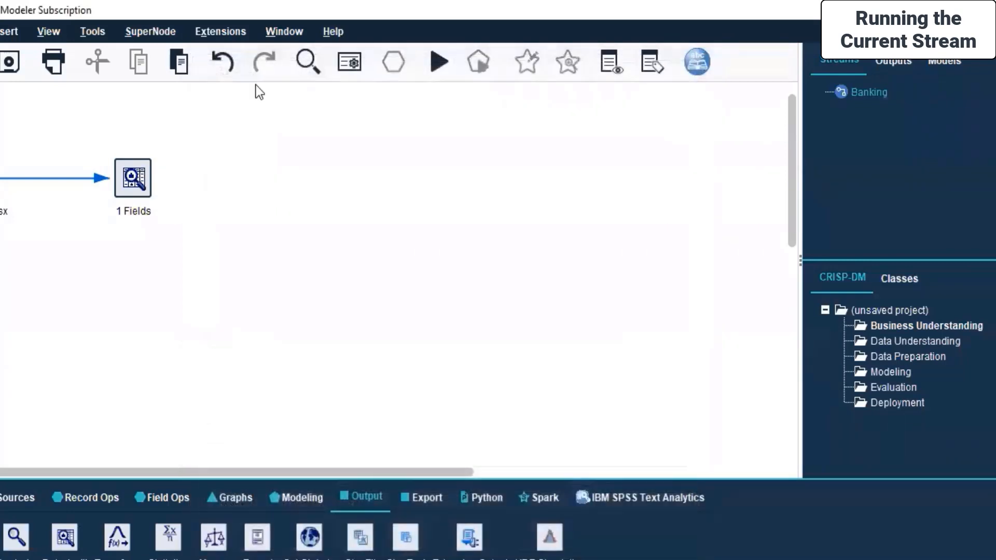
{"action": "left_click", "coordinate": [209, 186]}
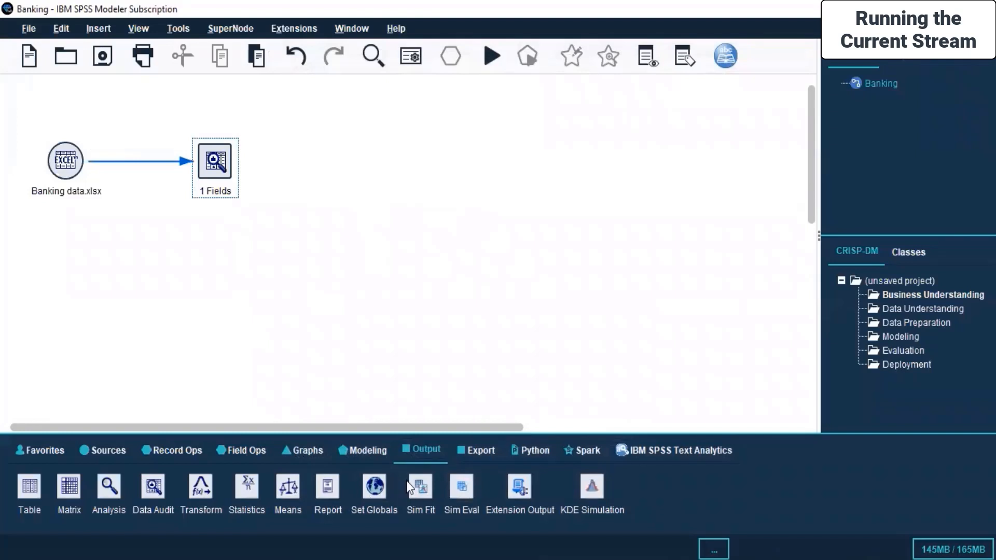
{"action": "left_click", "coordinate": [241, 493]}
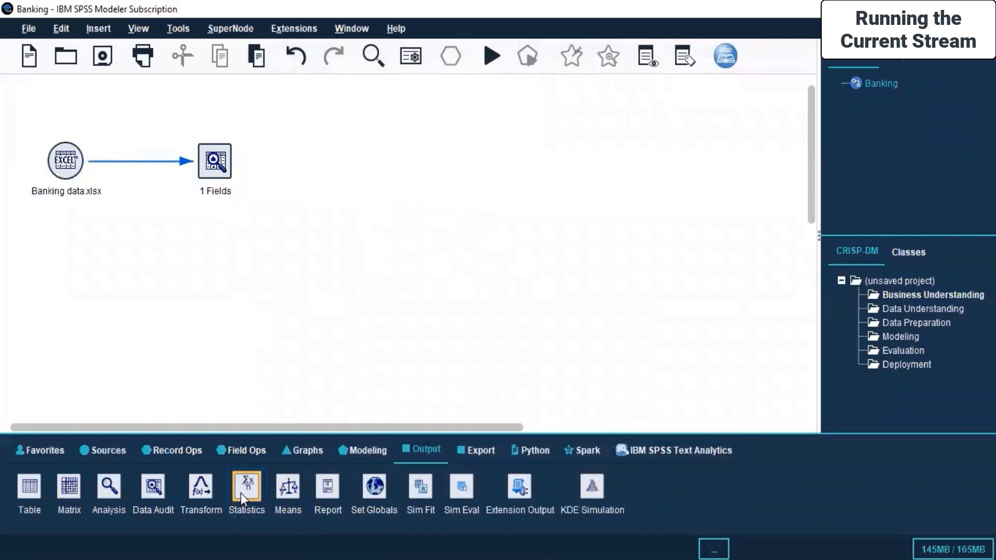
{"action": "double_click", "coordinate": [323, 499]}
{"action": "left_click_drag", "start_coordinate": [283, 173], "coordinate": [354, 173]}
{"action": "right_click", "coordinate": [223, 161]}
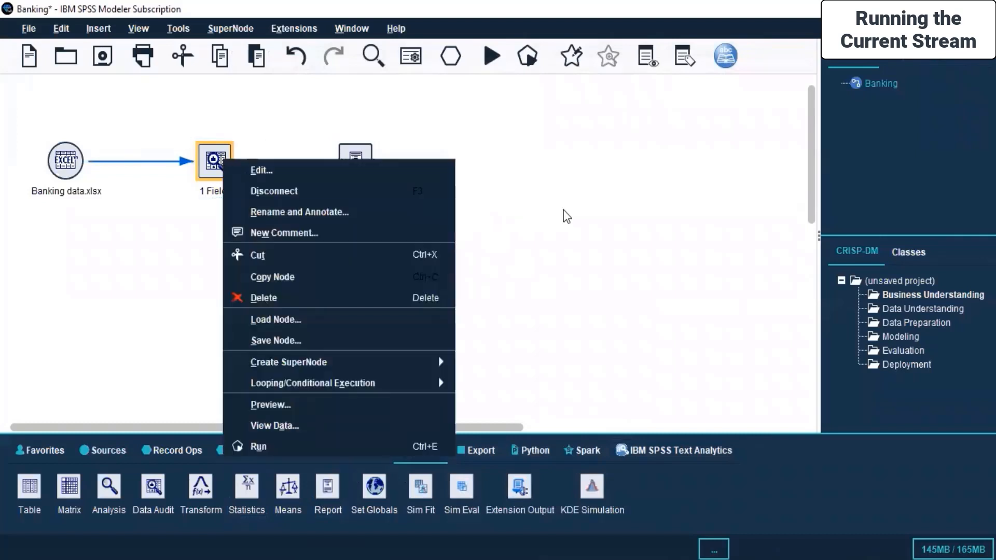
{"action": "left_click", "coordinate": [564, 211]}
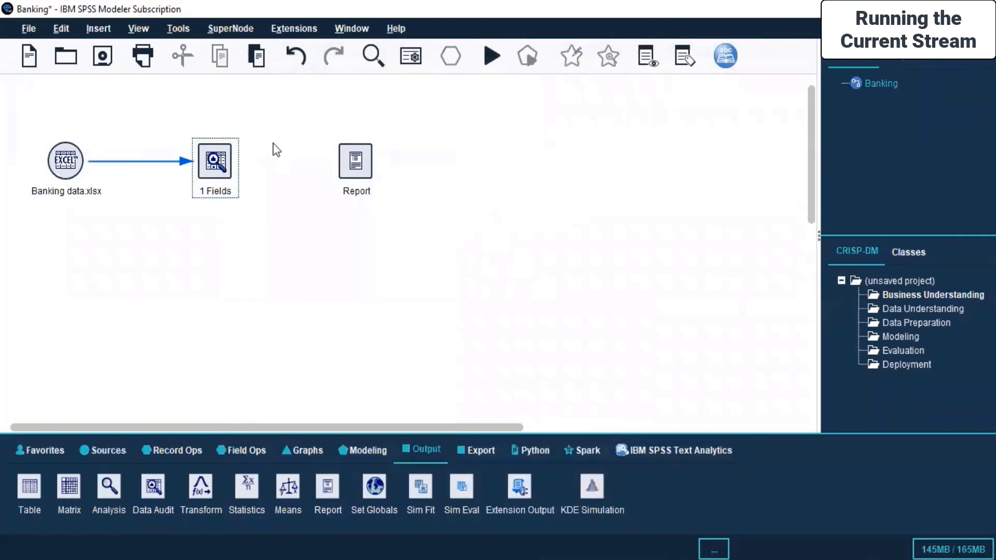
{"action": "left_click", "coordinate": [357, 176]}
{"action": "key", "text": "Delete"}
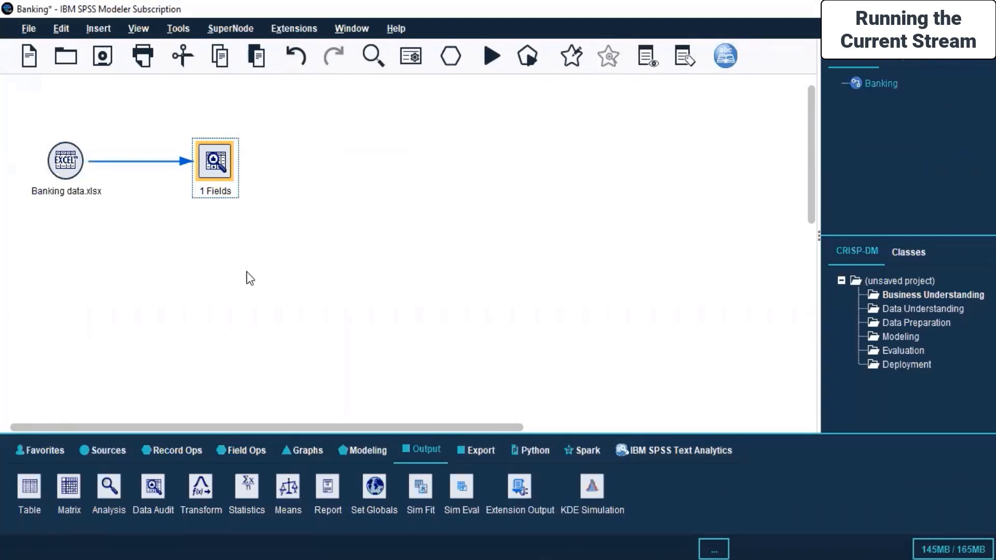
Switch to SPSS Modeller.pdf to review the Viewer printing topic under Working with Outputs, and look through the graph and export nodes
{"action": "key", "text": "alt+Tab"}
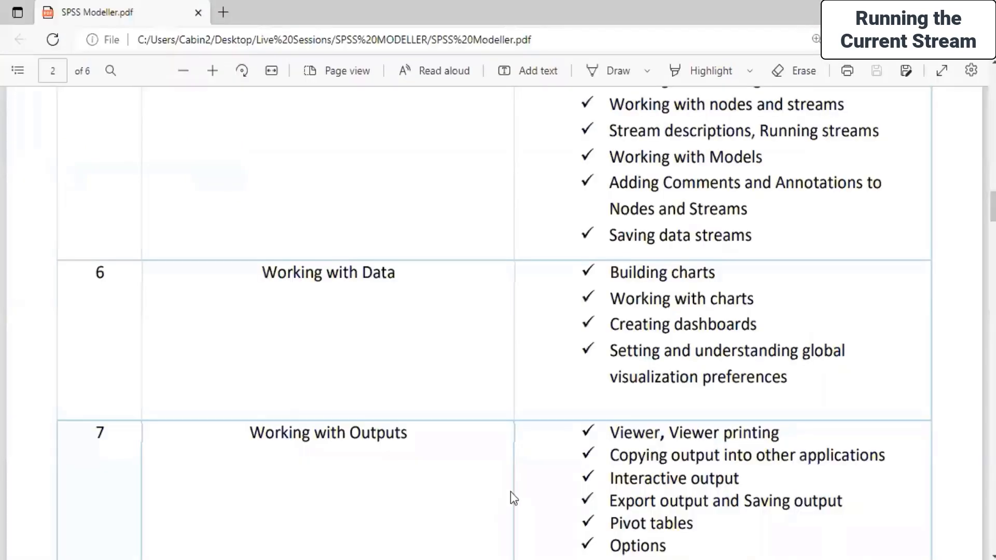
{"action": "left_click_drag", "start_coordinate": [608, 438], "coordinate": [784, 438]}
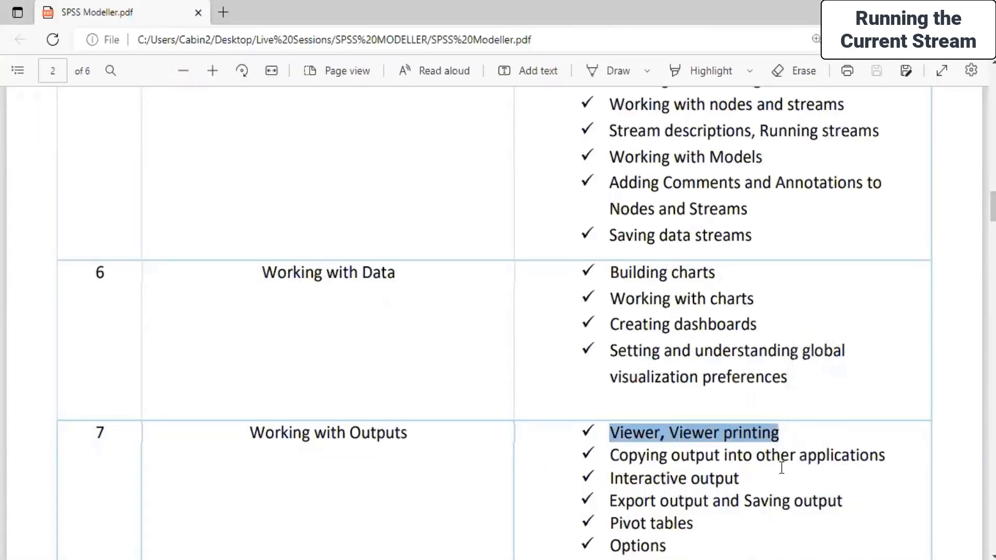
{"action": "key", "text": "alt+Tab"}
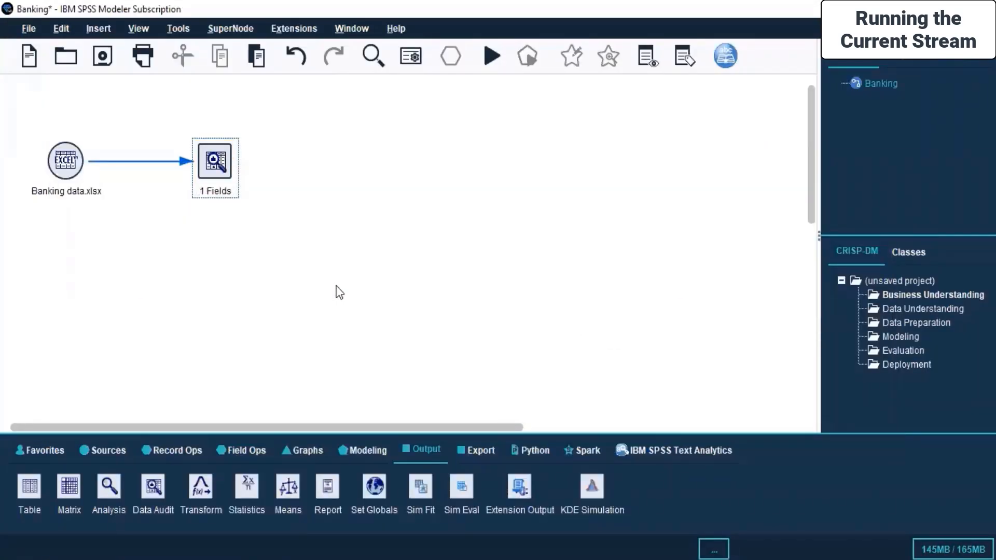
{"action": "left_click", "coordinate": [297, 447]}
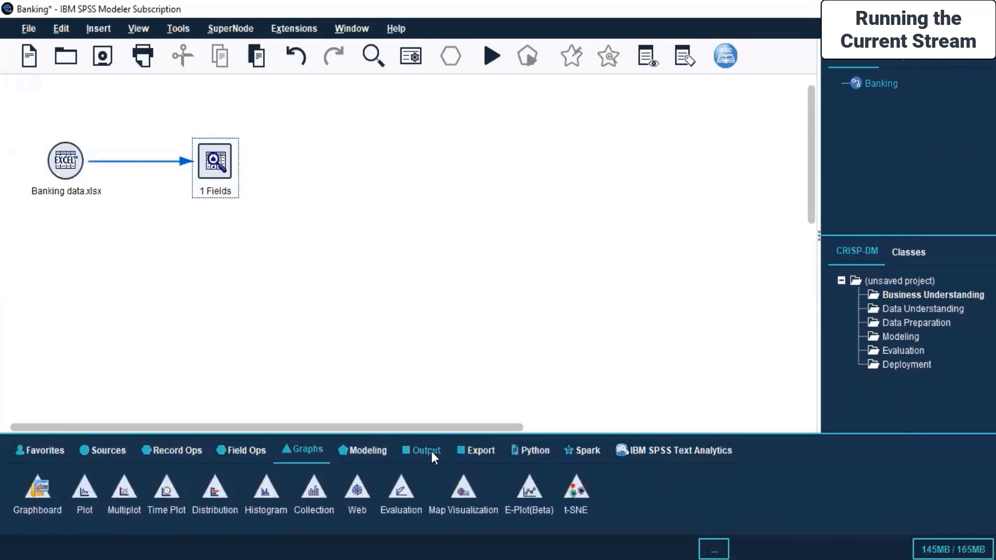
{"action": "left_click", "coordinate": [477, 447]}
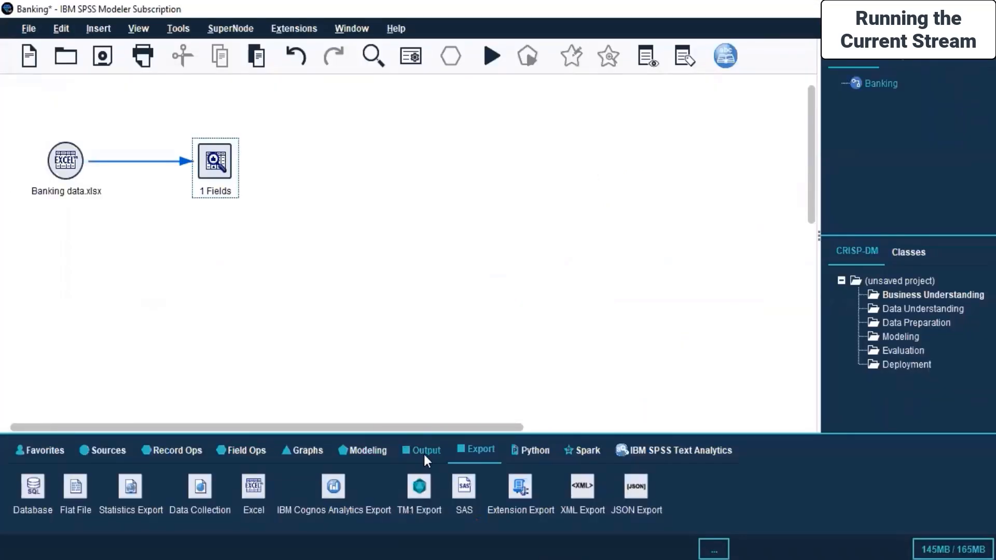
Add a Statistics output node below the stream and connect the Banking data.xlsx node to it
{"action": "left_click", "coordinate": [422, 451]}
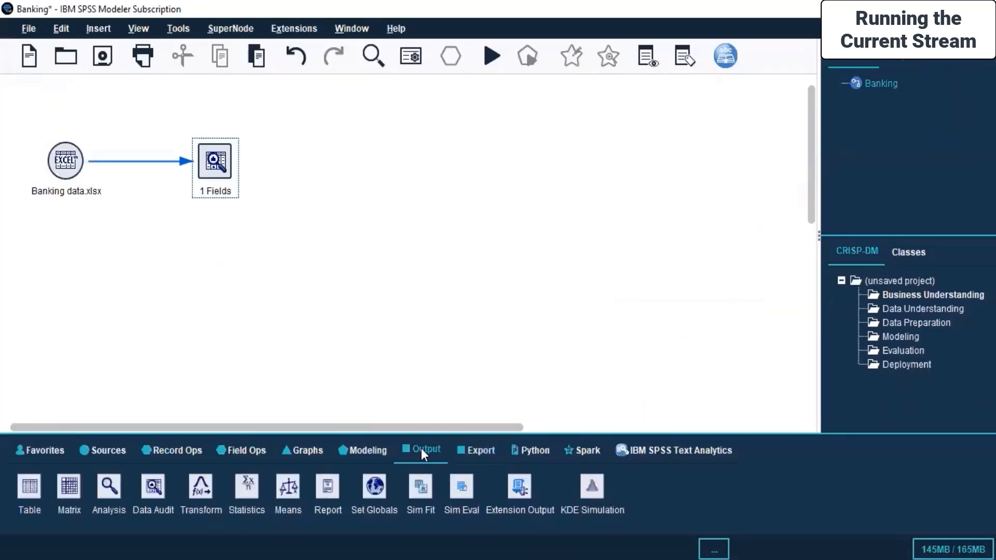
{"action": "left_click", "coordinate": [247, 488]}
{"action": "left_click", "coordinate": [153, 311]}
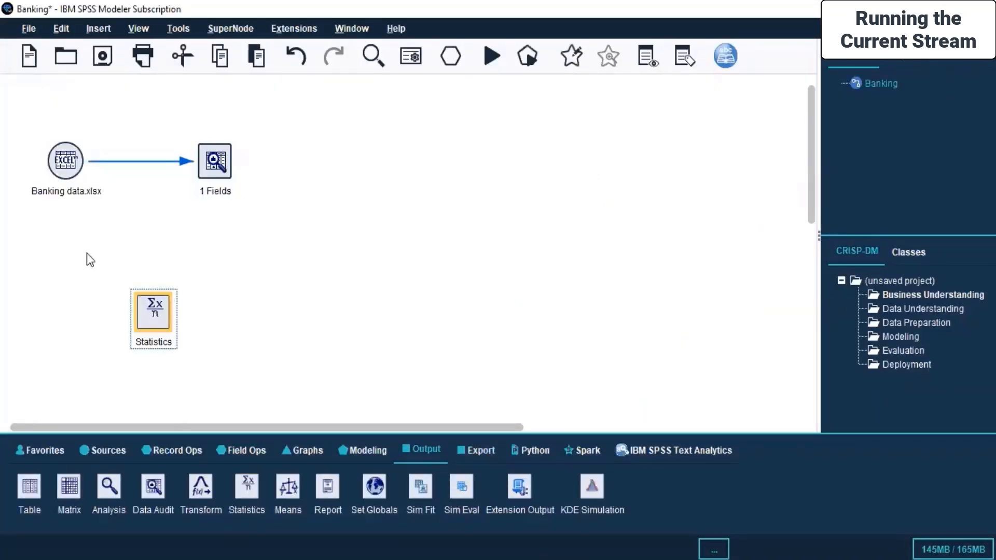
{"action": "right_click", "coordinate": [62, 168]}
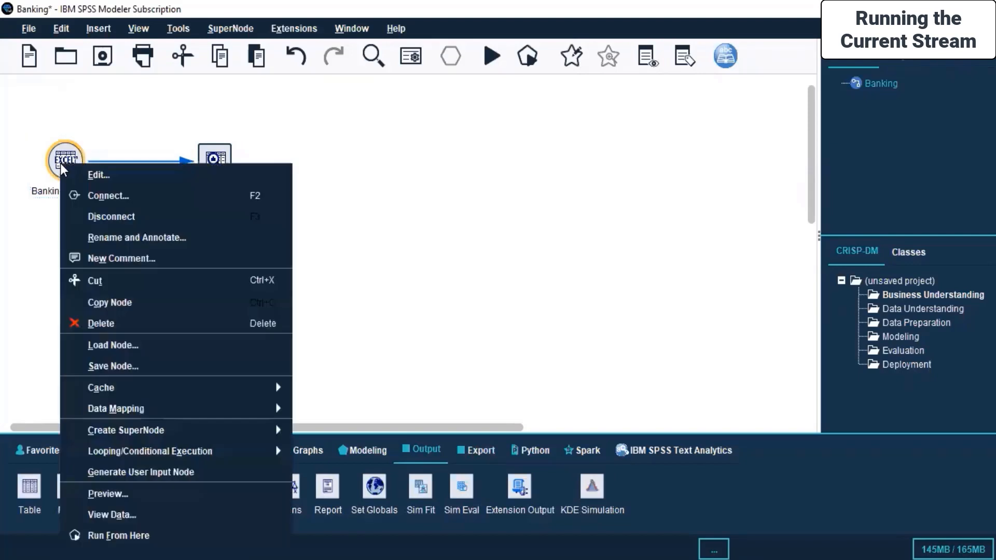
{"action": "left_click", "coordinate": [93, 201]}
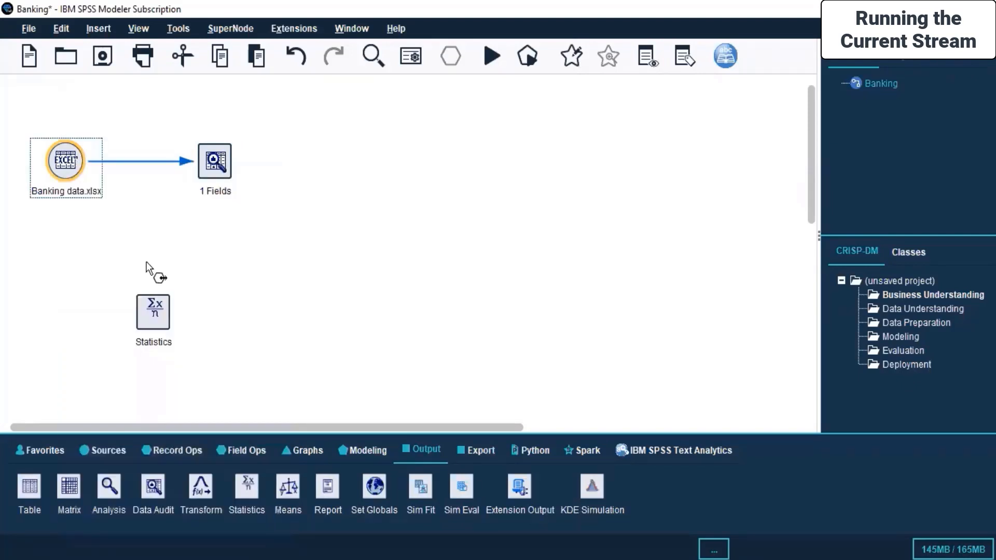
{"action": "left_click", "coordinate": [155, 314]}
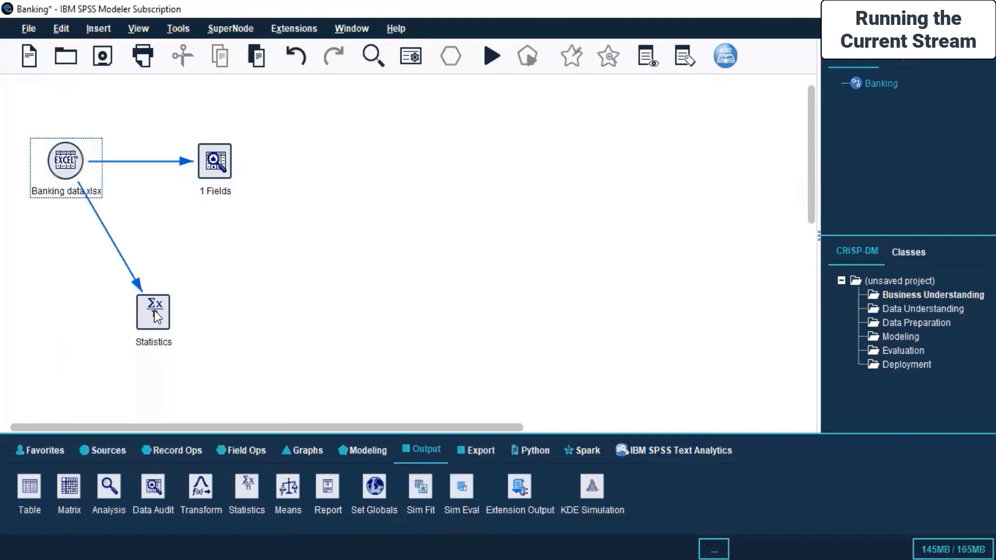
Open the Statistics node for editing and review its output and annotation options
{"action": "right_click", "coordinate": [154, 310]}
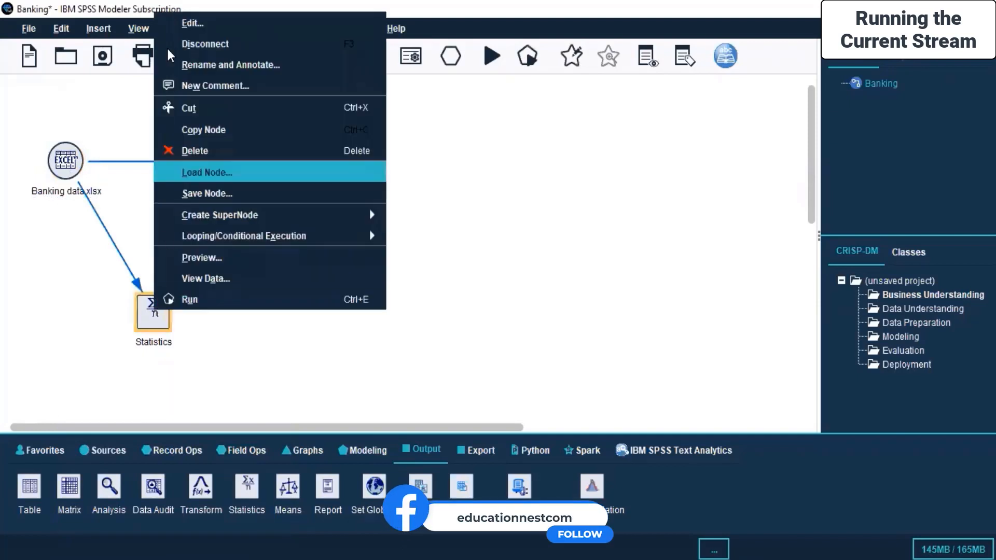
{"action": "left_click", "coordinate": [183, 32]}
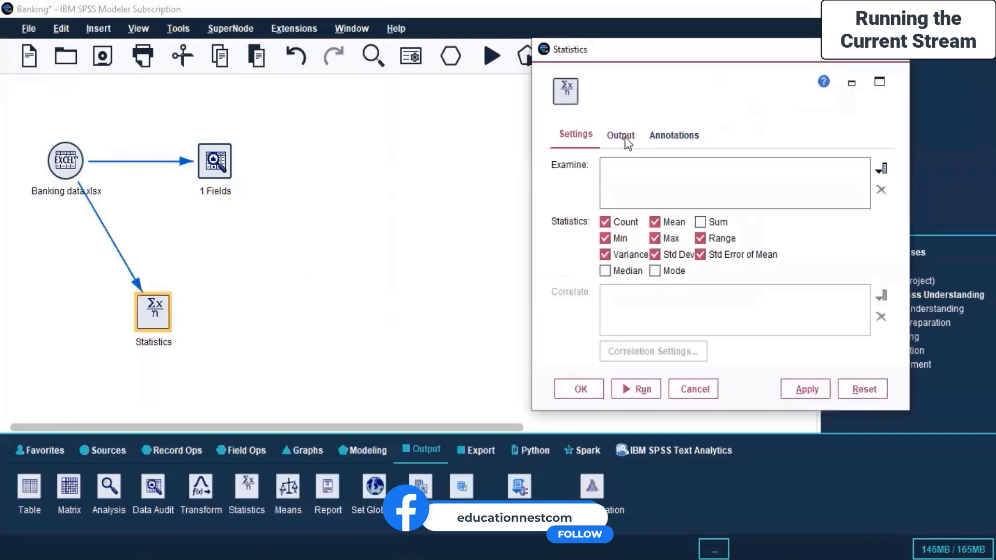
{"action": "left_click", "coordinate": [629, 139]}
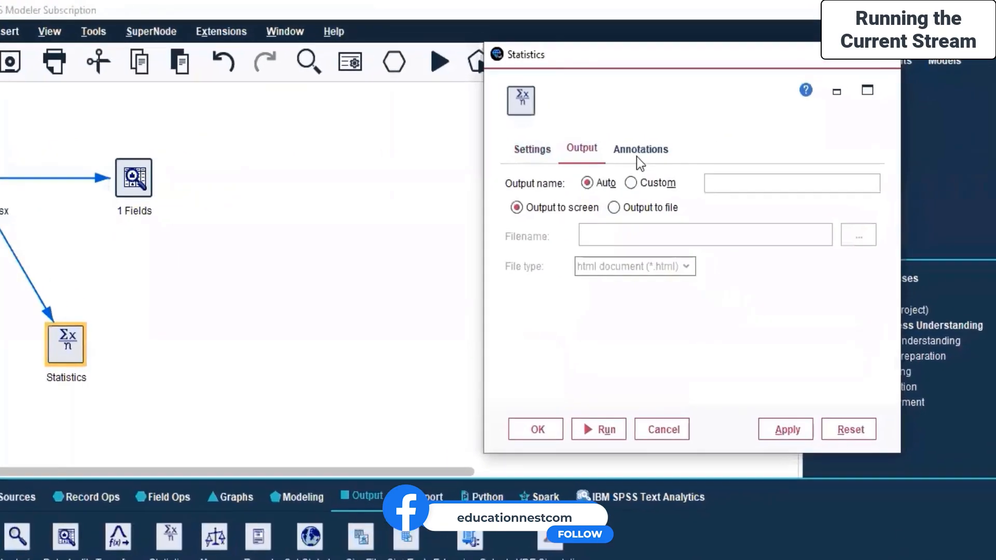
{"action": "left_click", "coordinate": [673, 137]}
{"action": "left_click", "coordinate": [446, 179]}
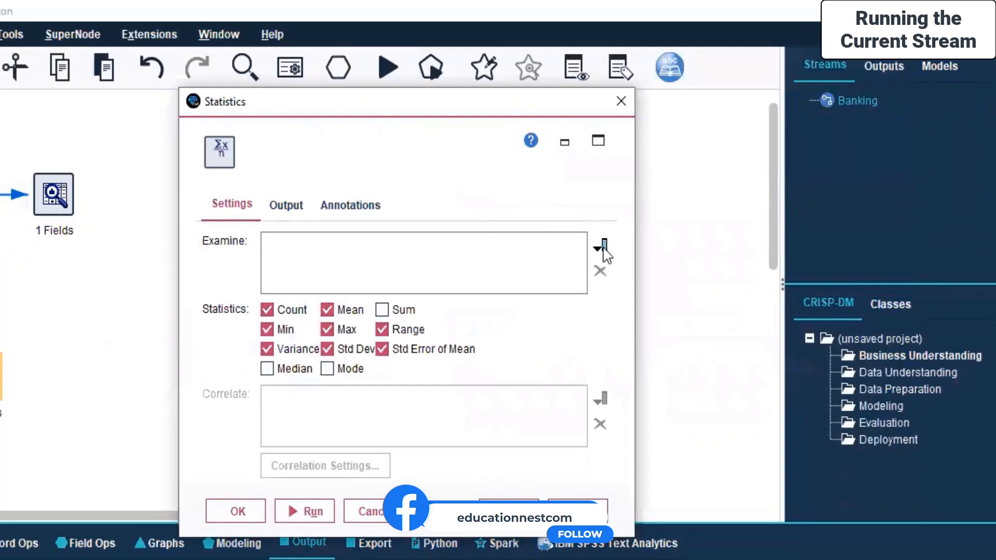
Choose Low Price as the field to examine, and check the correlation strength settings without changing them
{"action": "left_click", "coordinate": [602, 244]}
{"action": "left_click", "coordinate": [363, 226]}
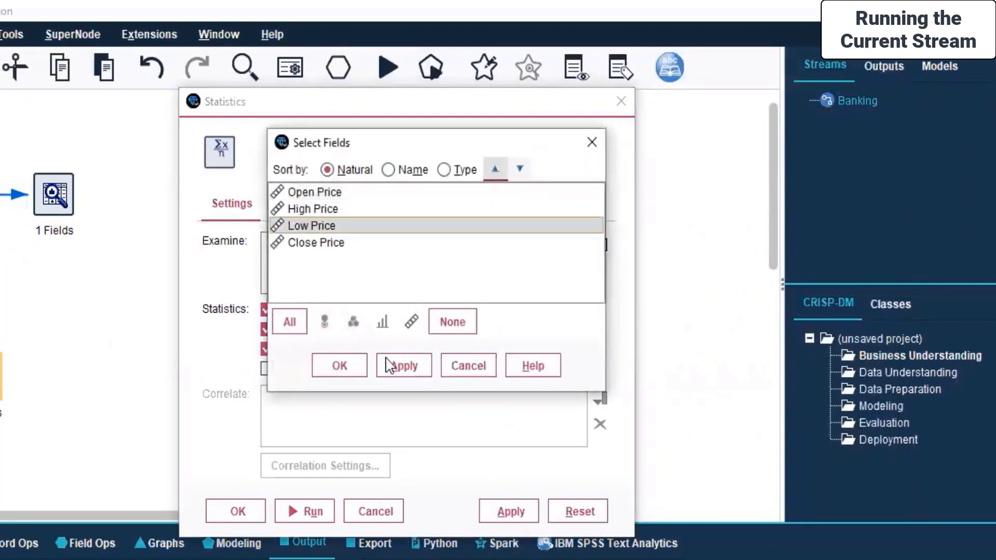
{"action": "left_click", "coordinate": [341, 370]}
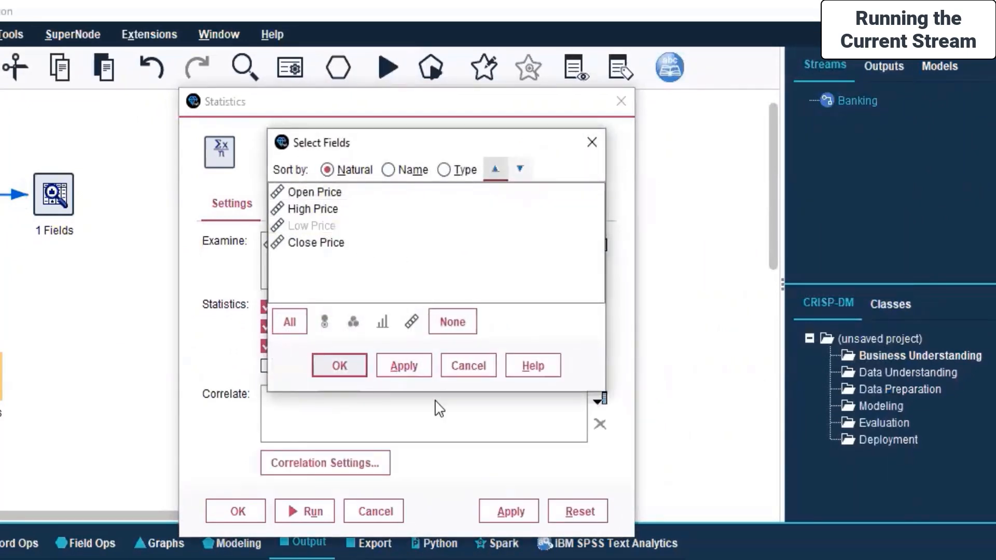
{"action": "left_click", "coordinate": [357, 468]}
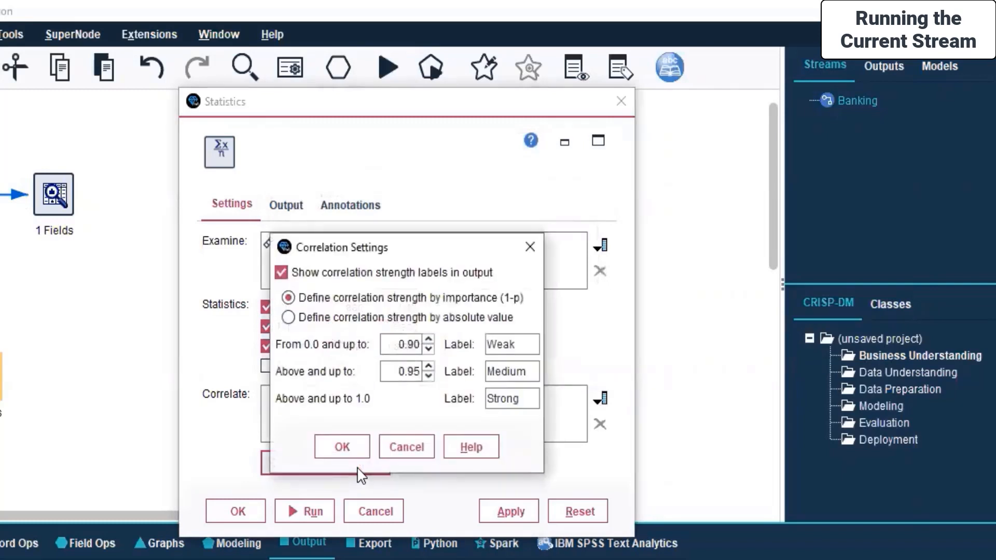
{"action": "left_click", "coordinate": [413, 446]}
Add Open Price, High Price, Low Price and Close Price as the fields to correlate
{"action": "left_click", "coordinate": [599, 401]}
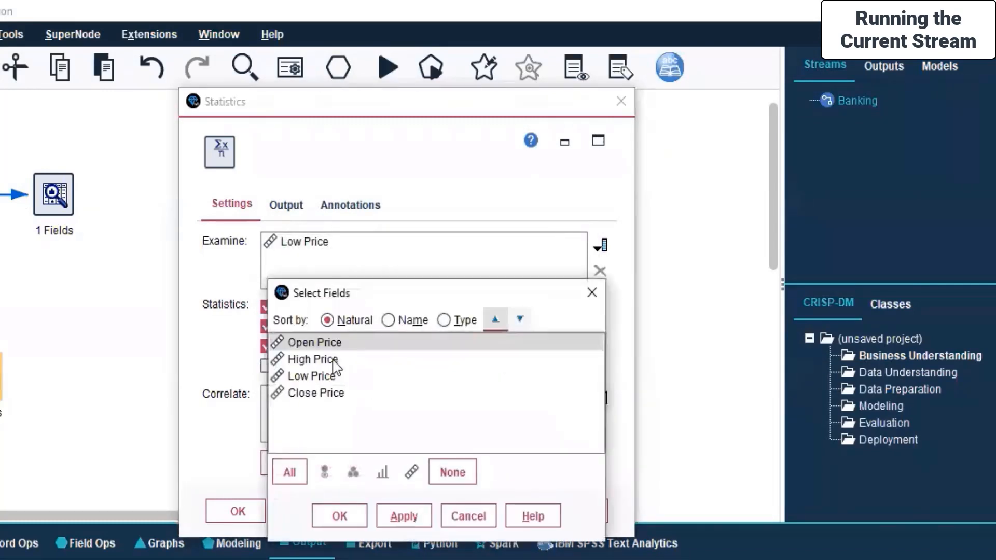
{"action": "left_click", "coordinate": [335, 361]}
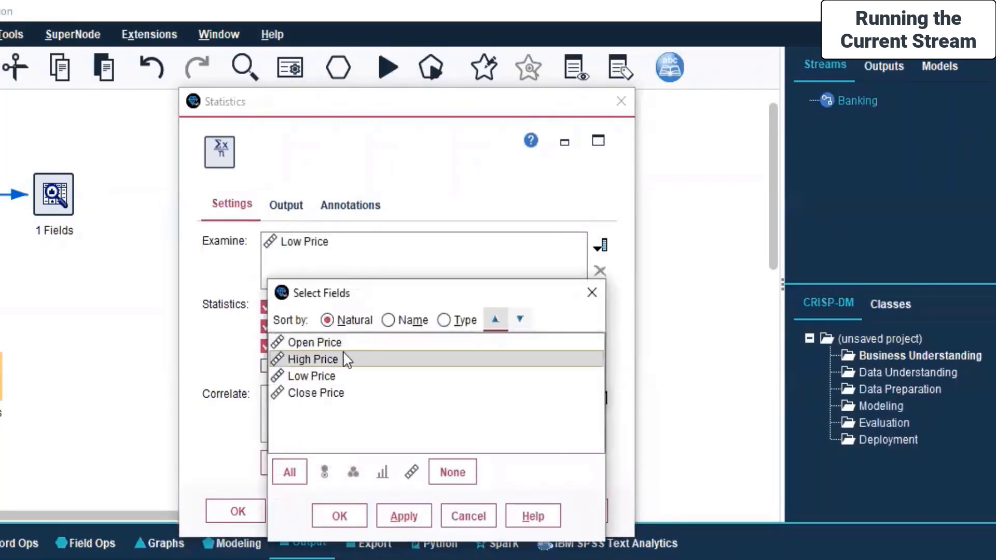
{"action": "left_click", "coordinate": [343, 347], "text": "ctrl"}
{"action": "left_click", "coordinate": [310, 395], "text": "shift"}
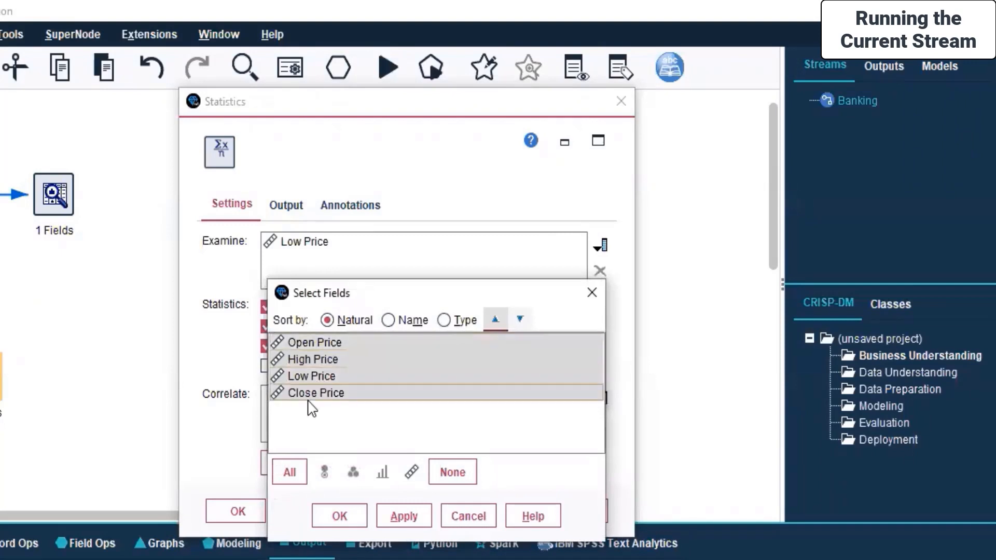
{"action": "left_click", "coordinate": [404, 516]}
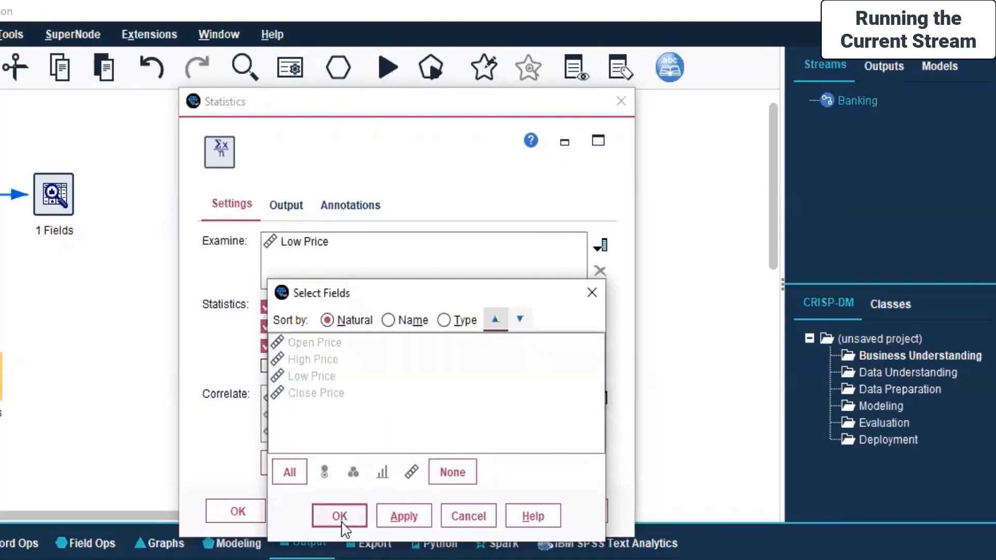
{"action": "left_click", "coordinate": [339, 516]}
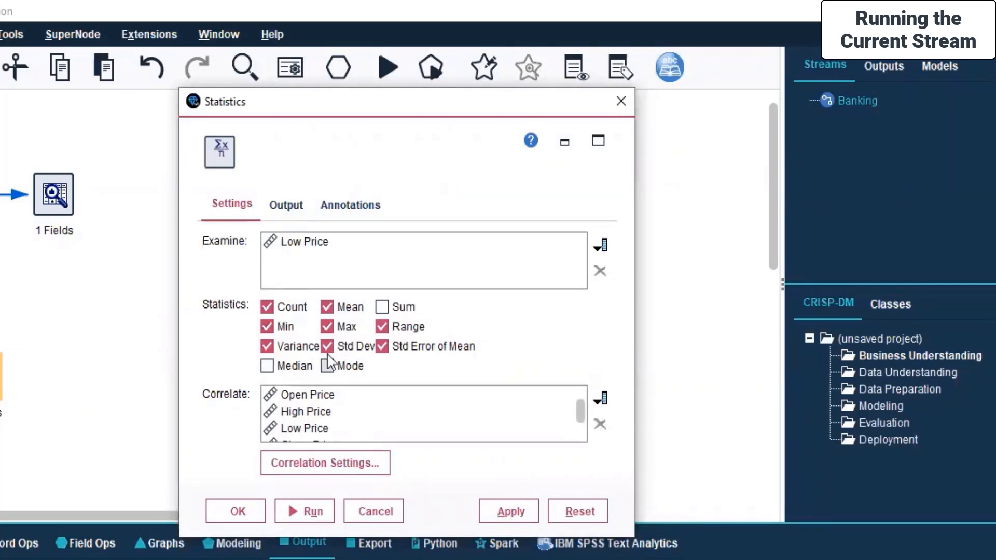
Exclude Count, Range, Variance and Std Error of Mean from the statistics, then apply and accept the node settings
{"action": "left_click", "coordinate": [268, 308]}
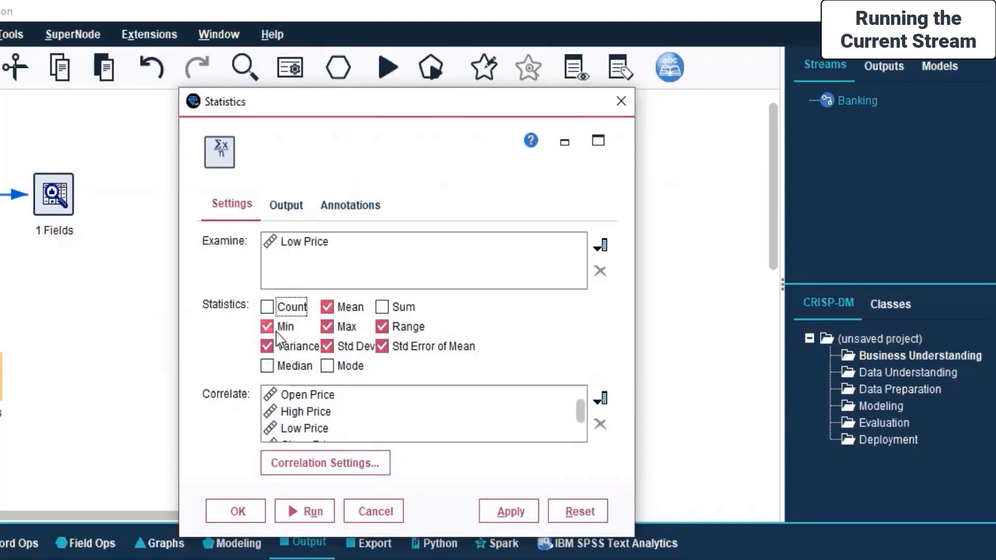
{"action": "left_click", "coordinate": [384, 328]}
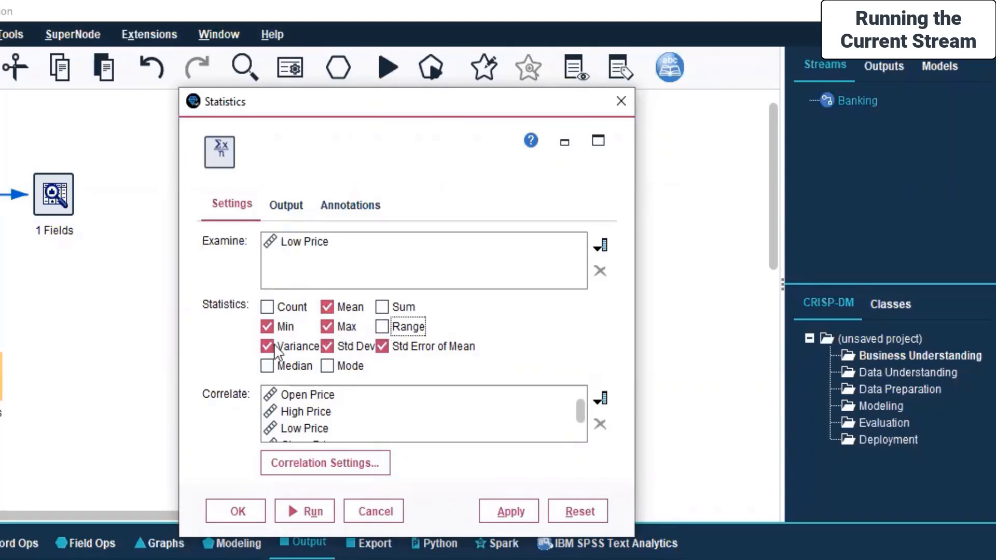
{"action": "left_click", "coordinate": [269, 346]}
{"action": "left_click", "coordinate": [382, 347]}
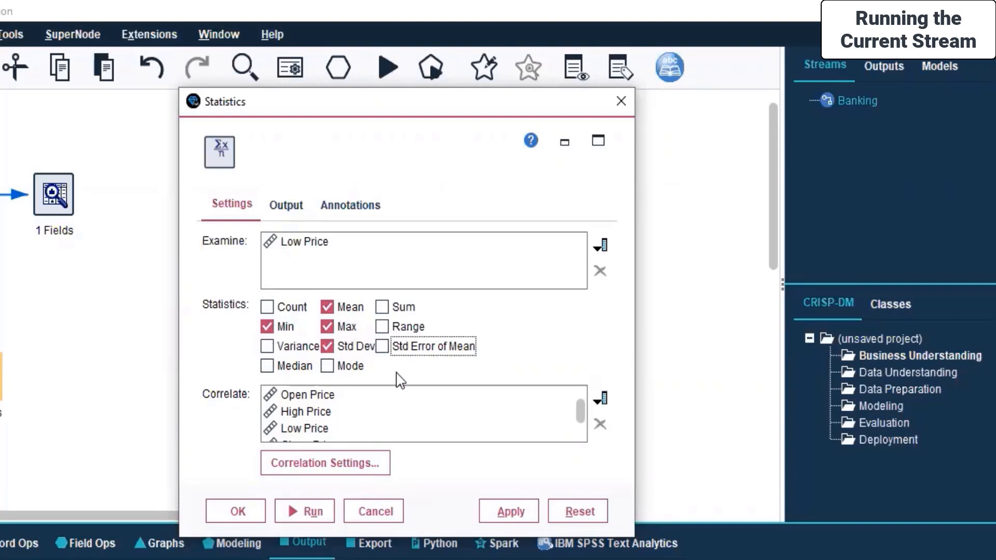
{"action": "left_click", "coordinate": [510, 515]}
{"action": "left_click", "coordinate": [234, 512]}
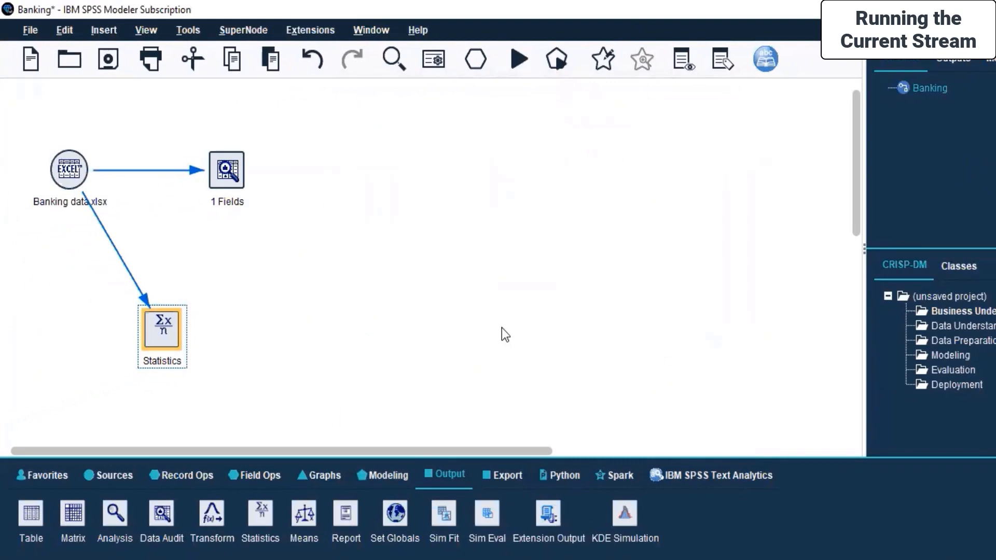
{"action": "right_click", "coordinate": [167, 335]}
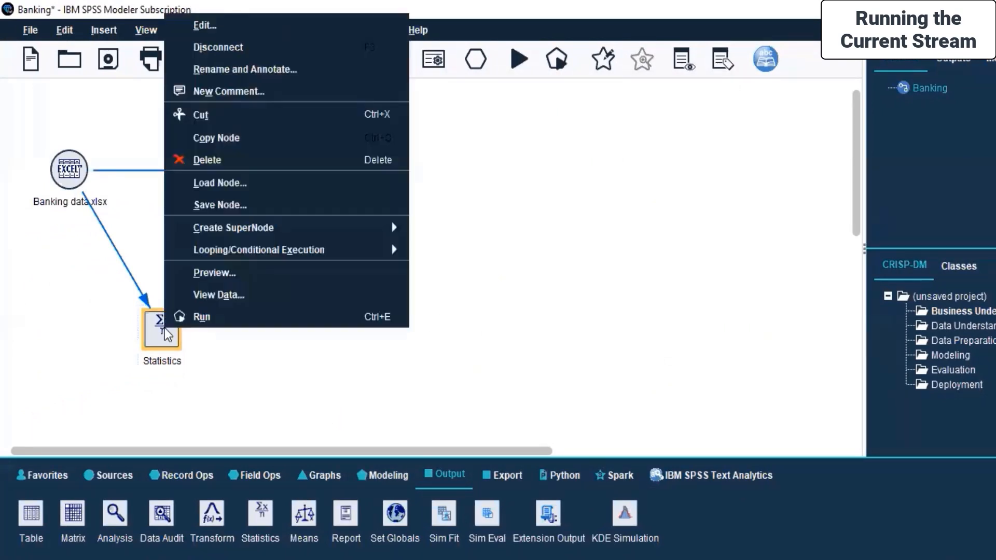
{"action": "left_click", "coordinate": [530, 353]}
{"action": "left_click", "coordinate": [150, 321]}
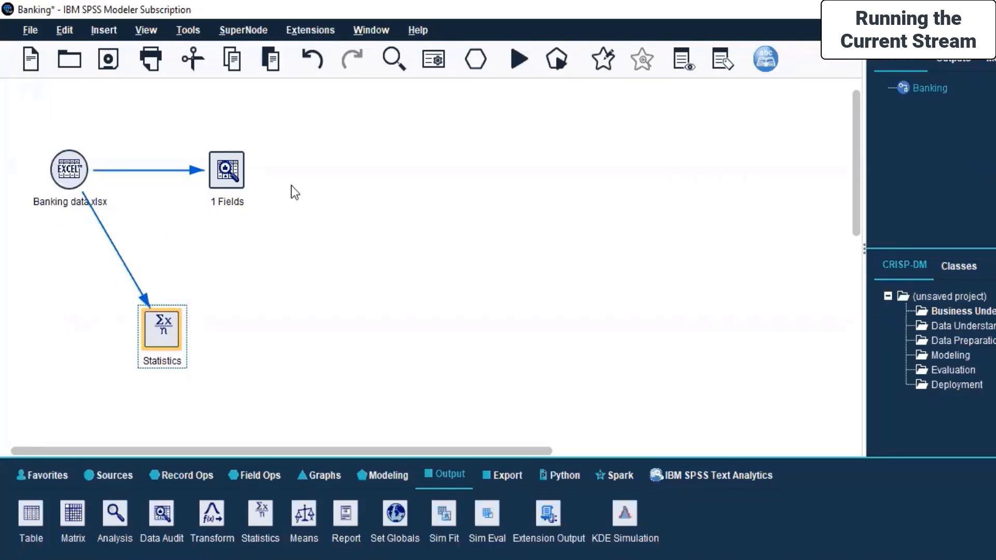
{"action": "left_click", "coordinate": [231, 177]}
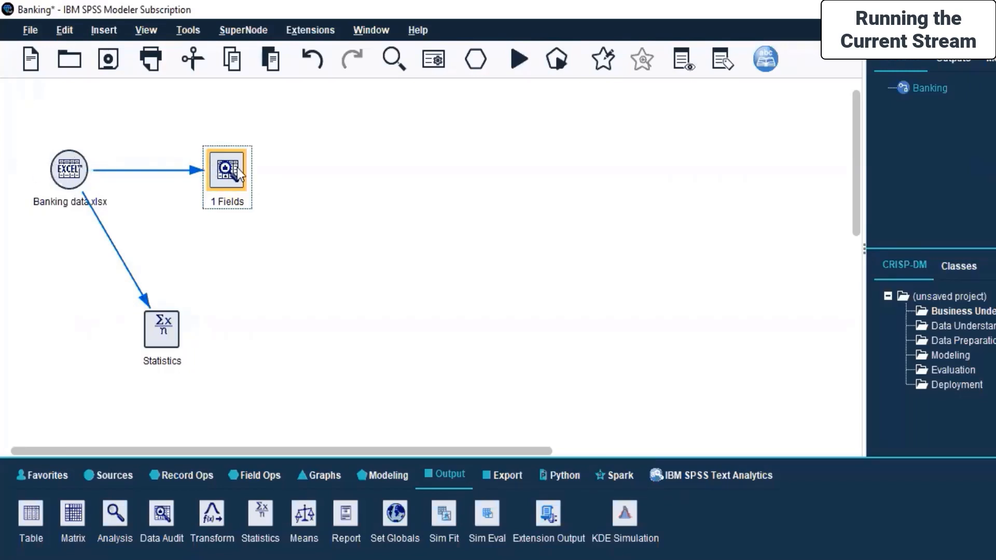
{"action": "left_click", "coordinate": [163, 343]}
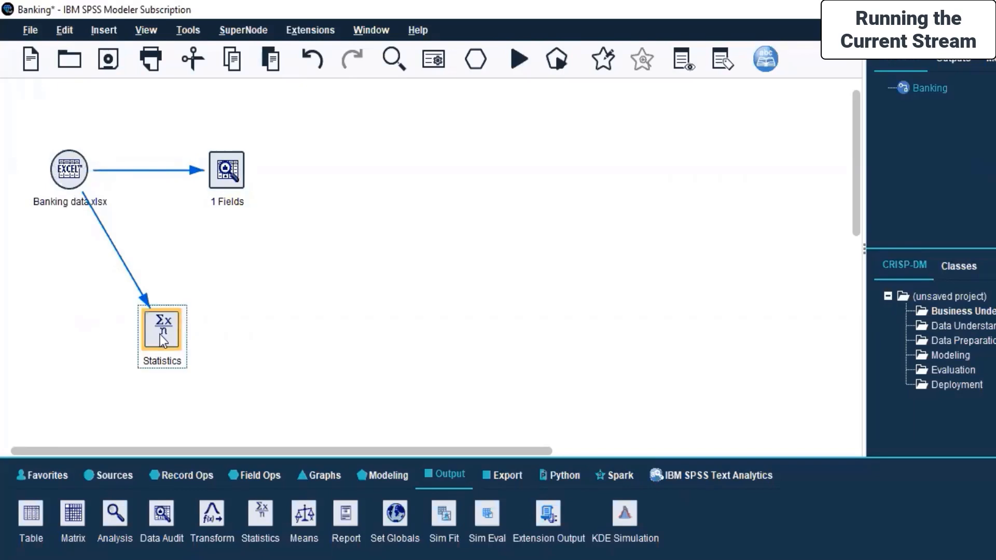
Run the Statistics node, maximize its output window and look through the saving, printing and export options
{"action": "right_click", "coordinate": [163, 342]}
{"action": "left_click", "coordinate": [169, 320]}
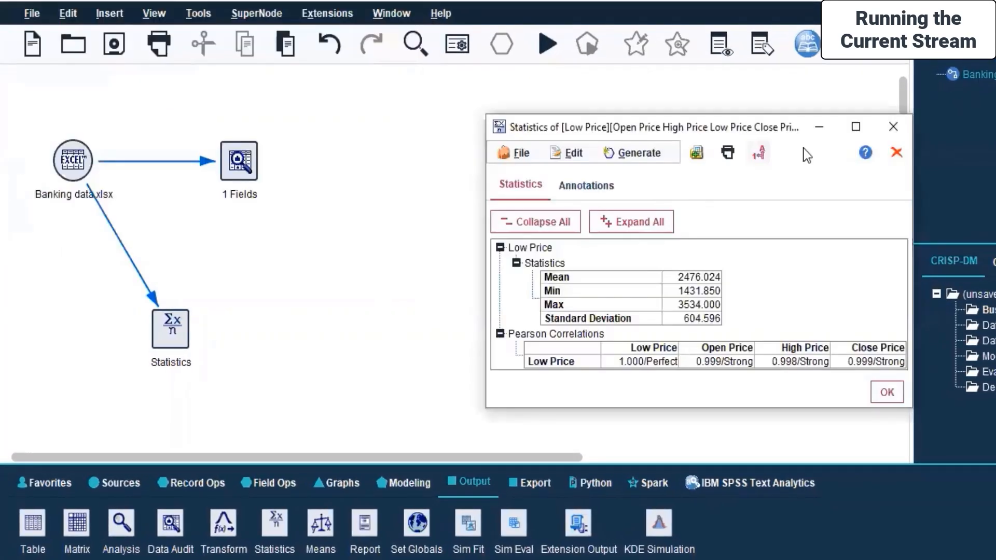
{"action": "left_click", "coordinate": [852, 132]}
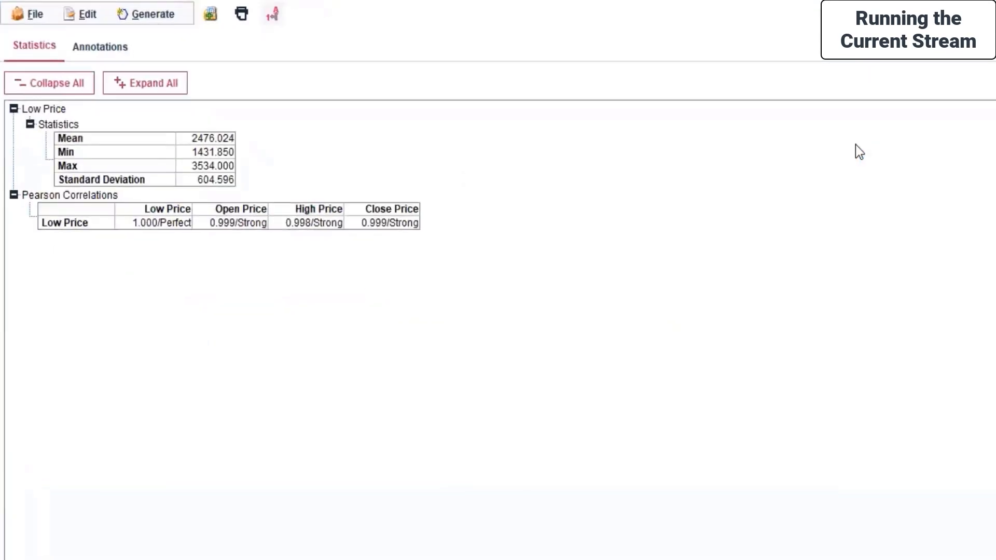
{"action": "left_click", "coordinate": [22, 14]}
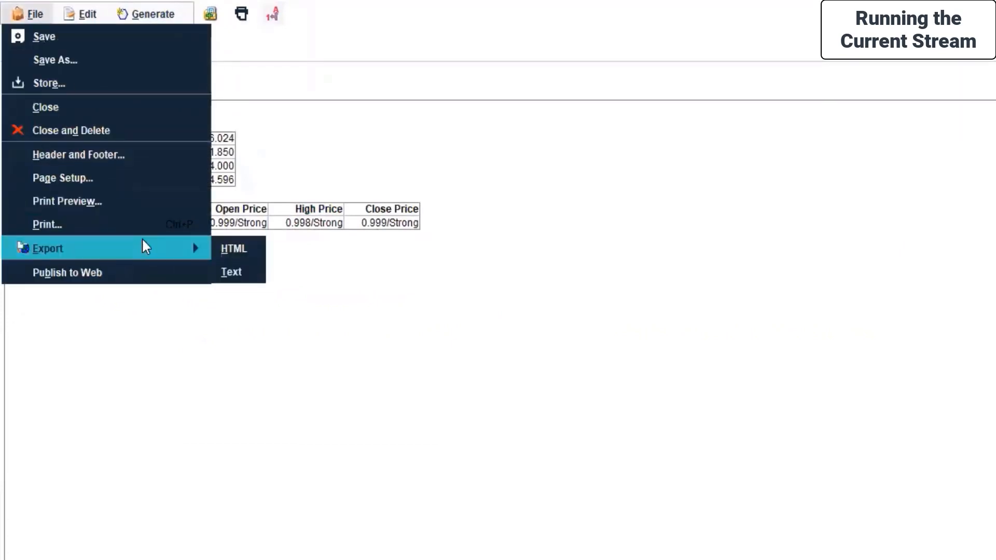
{"action": "mouse_move", "coordinate": [127, 12]}
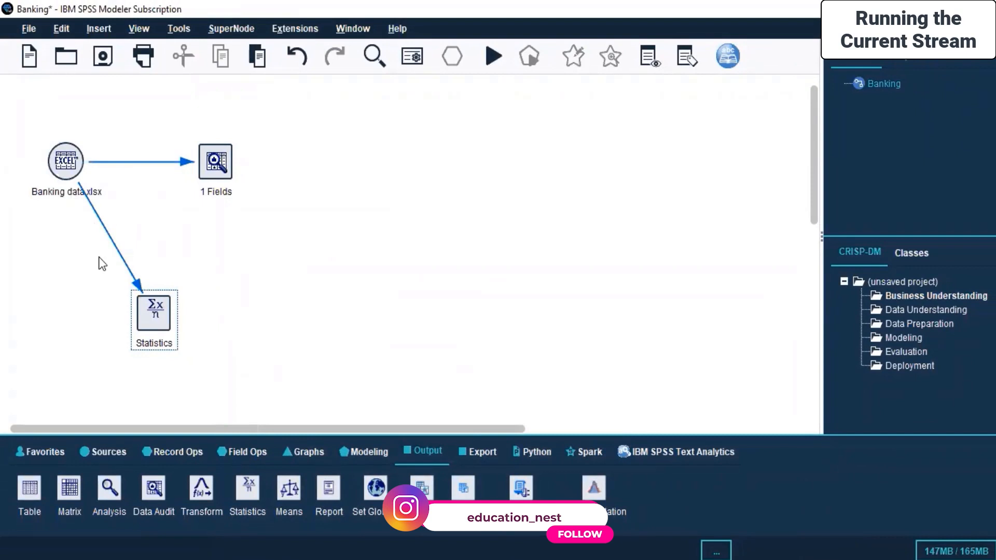
Run the Statistics node again, move its output window clear of the nodes and close it
{"action": "right_click", "coordinate": [156, 293]}
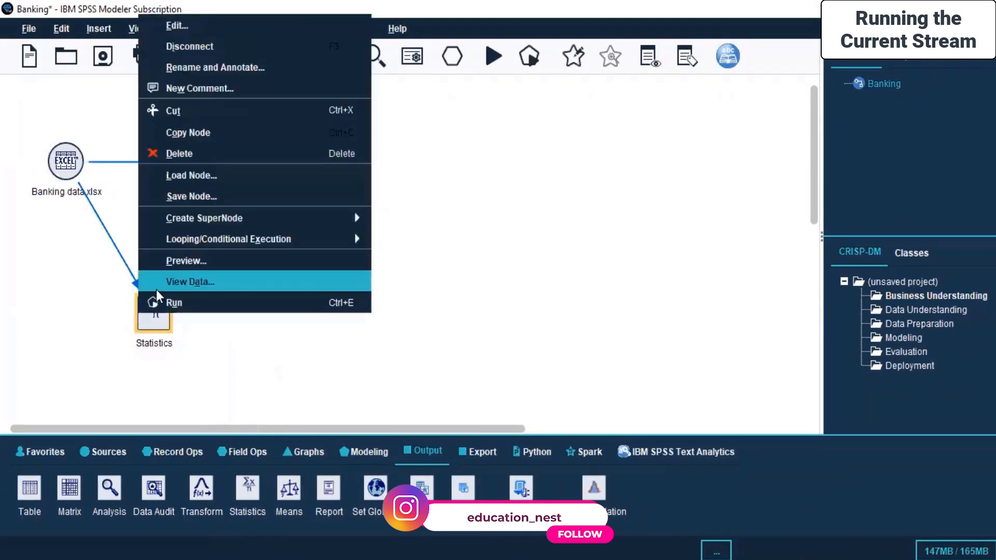
{"action": "left_click", "coordinate": [160, 301]}
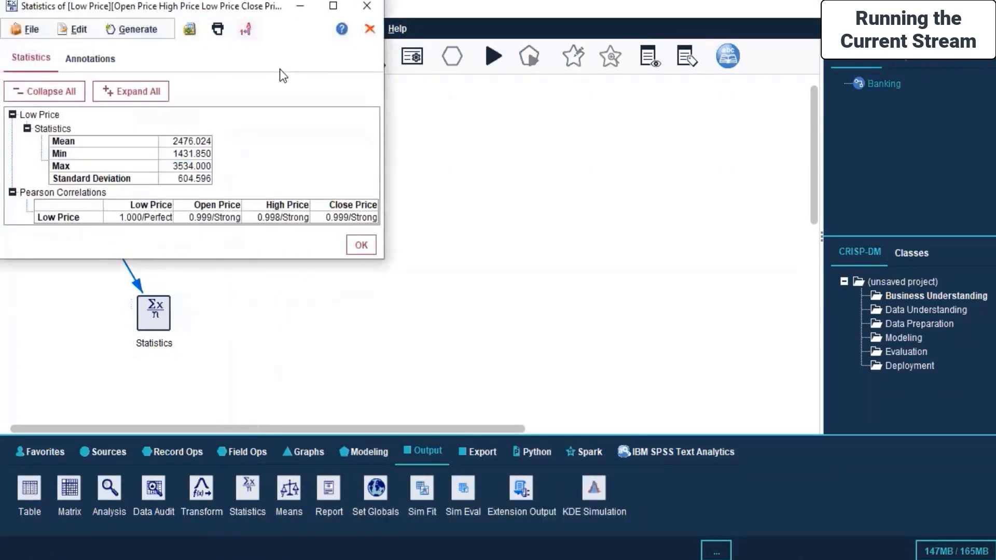
{"action": "left_click_drag", "start_coordinate": [87, 10], "coordinate": [432, 99]}
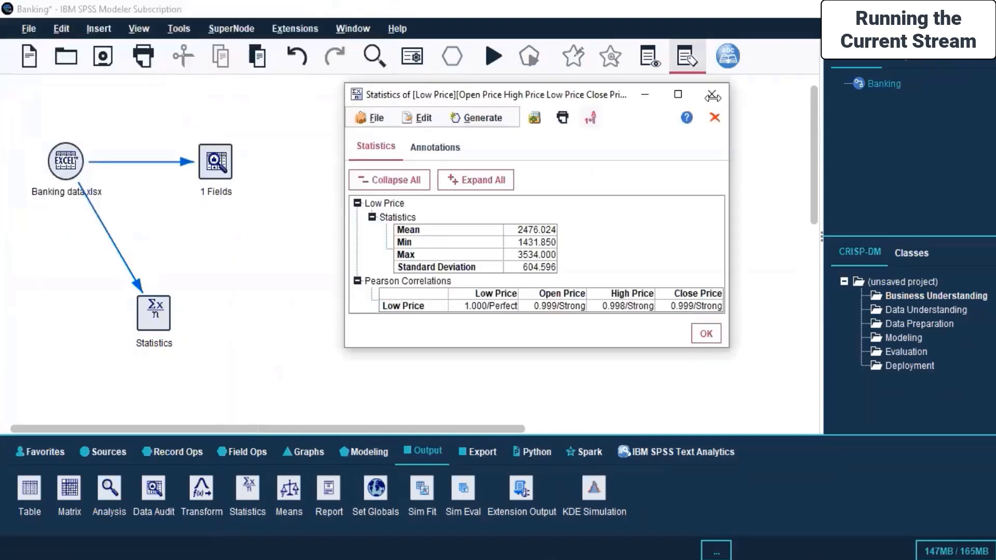
{"action": "left_click", "coordinate": [713, 96]}
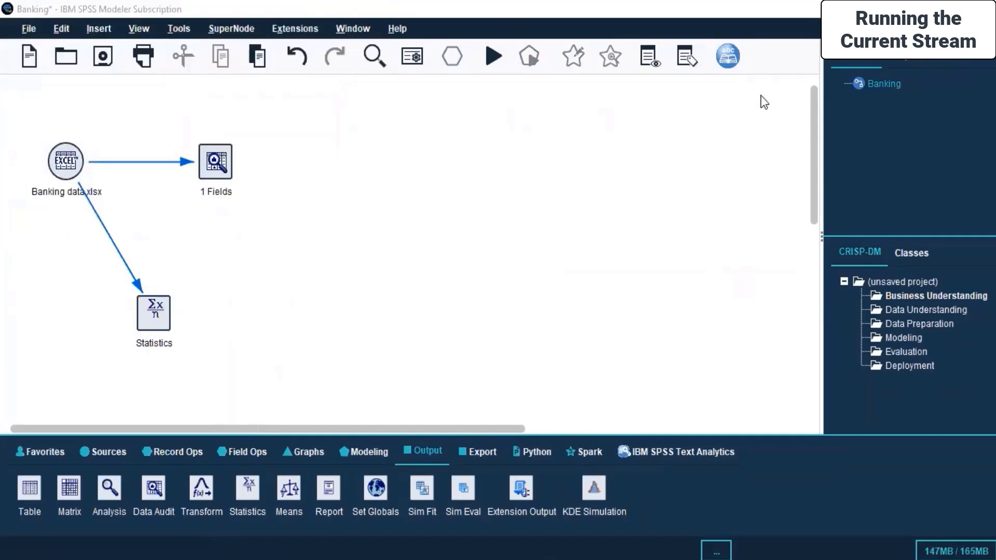
Delete the last duplicate Statistics of Low Price entry from the list of outputs and save the stream
{"action": "left_click", "coordinate": [907, 56]}
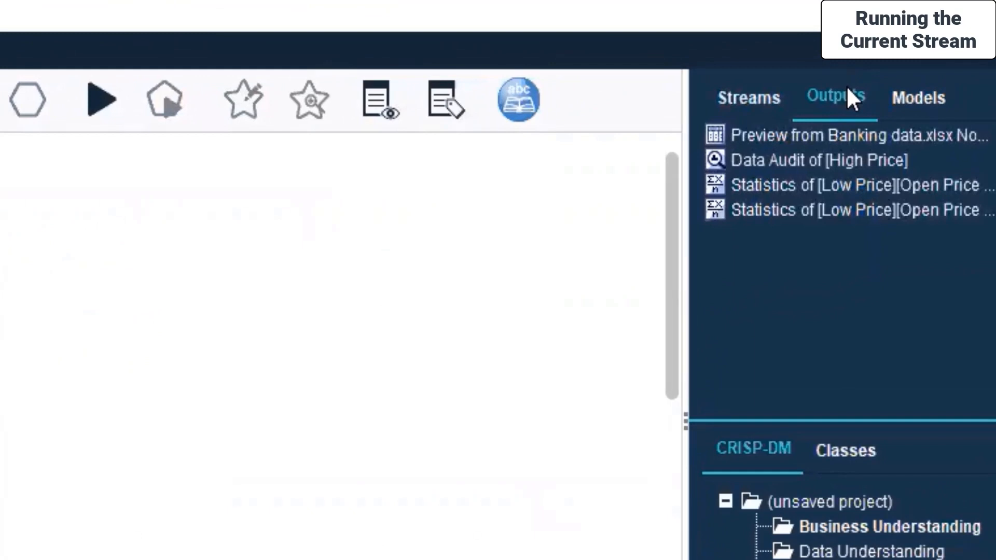
{"action": "left_click", "coordinate": [824, 207]}
{"action": "right_click", "coordinate": [824, 207]}
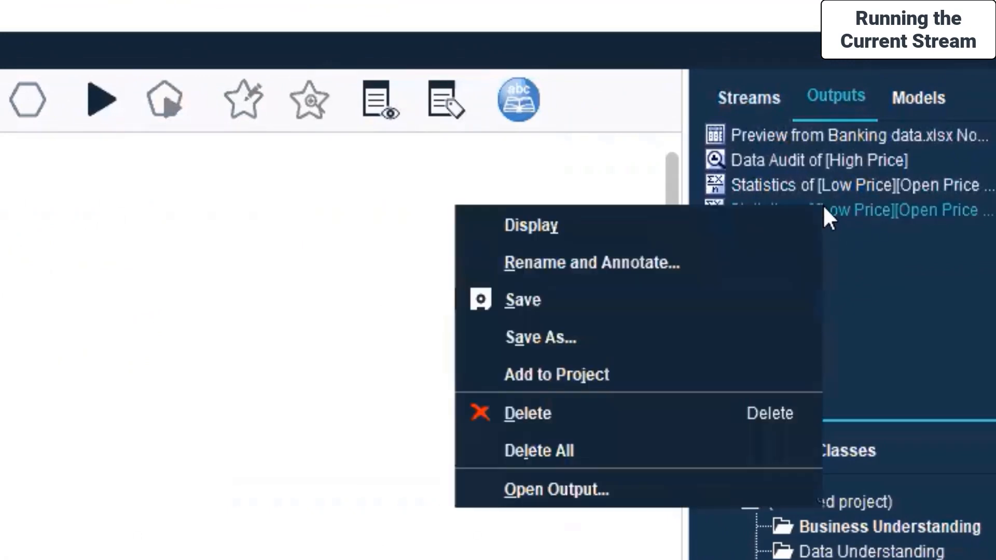
{"action": "left_click", "coordinate": [584, 410]}
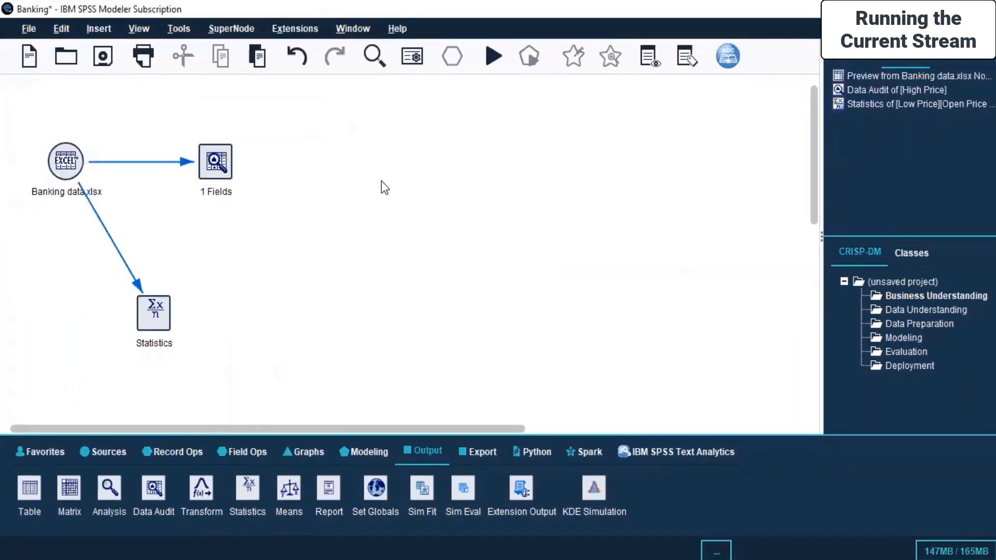
{"action": "left_click", "coordinate": [102, 55]}
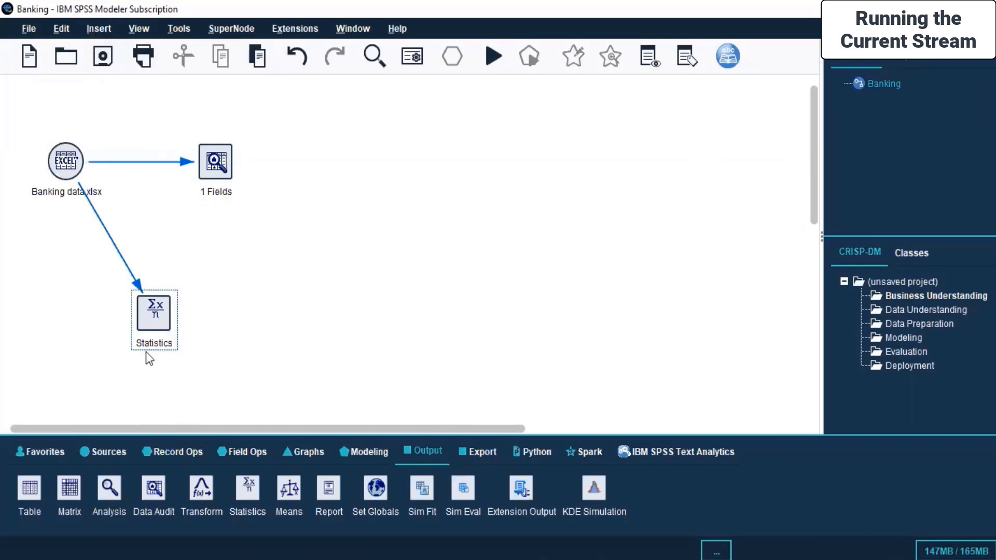
Add a Table output node to the right of the Statistics node and connect the Banking data.xlsx node to it
{"action": "left_click", "coordinate": [30, 490]}
{"action": "left_click", "coordinate": [318, 254]}
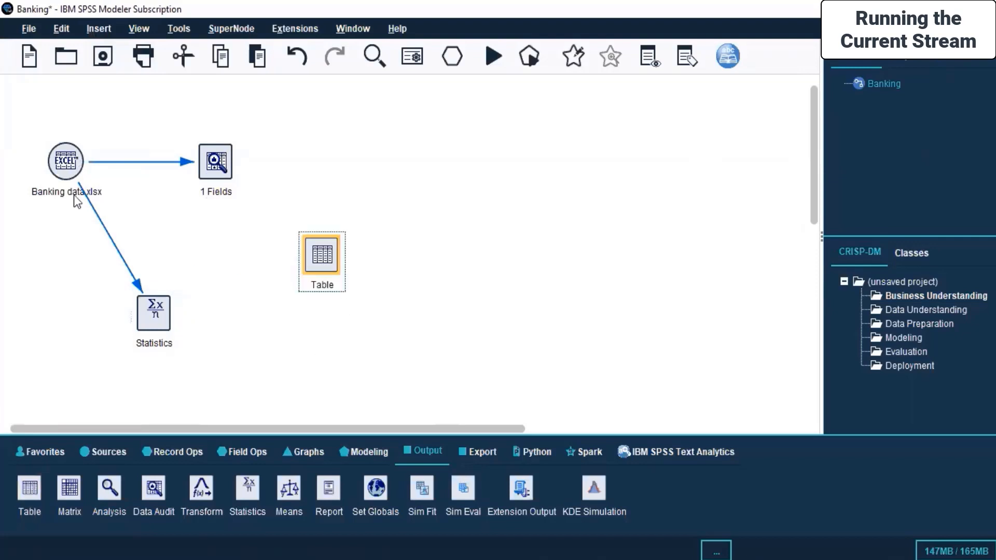
{"action": "left_click", "coordinate": [62, 166]}
{"action": "right_click", "coordinate": [57, 167]}
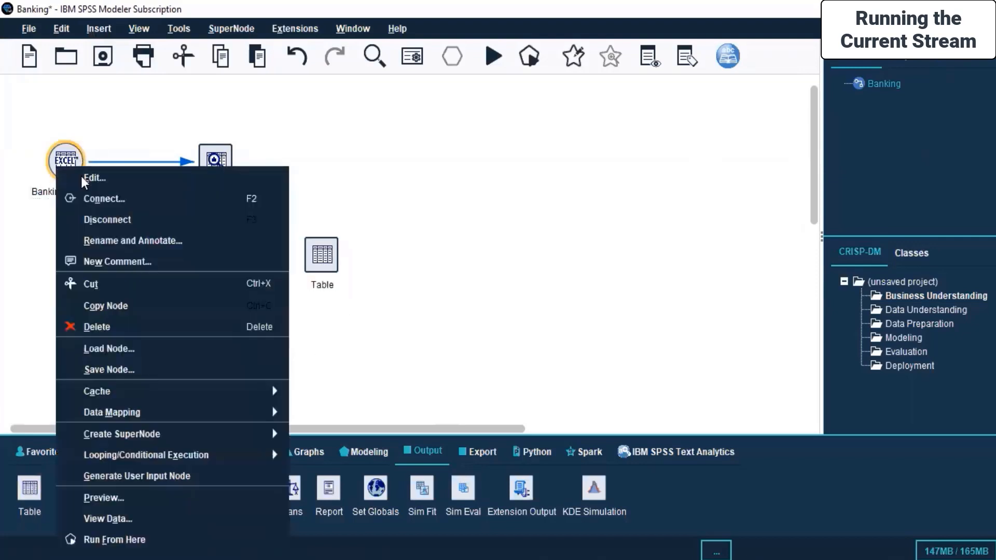
{"action": "left_click", "coordinate": [105, 200]}
{"action": "left_click", "coordinate": [328, 254]}
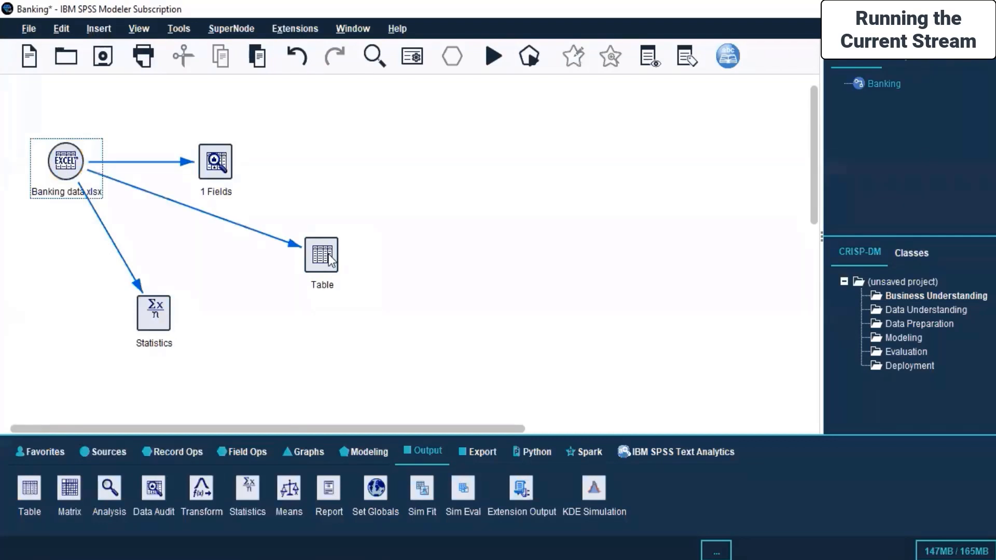
Open the Table node for editing, review its Format and Output settings and accept them
{"action": "right_click", "coordinate": [328, 254]}
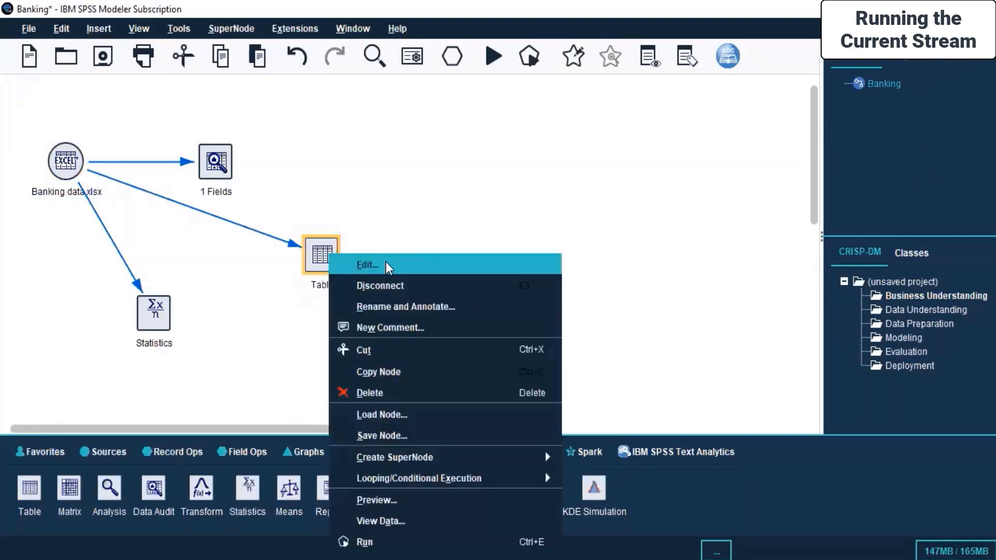
{"action": "left_click", "coordinate": [388, 266]}
{"action": "left_click_drag", "start_coordinate": [443, 226], "coordinate": [493, 120]}
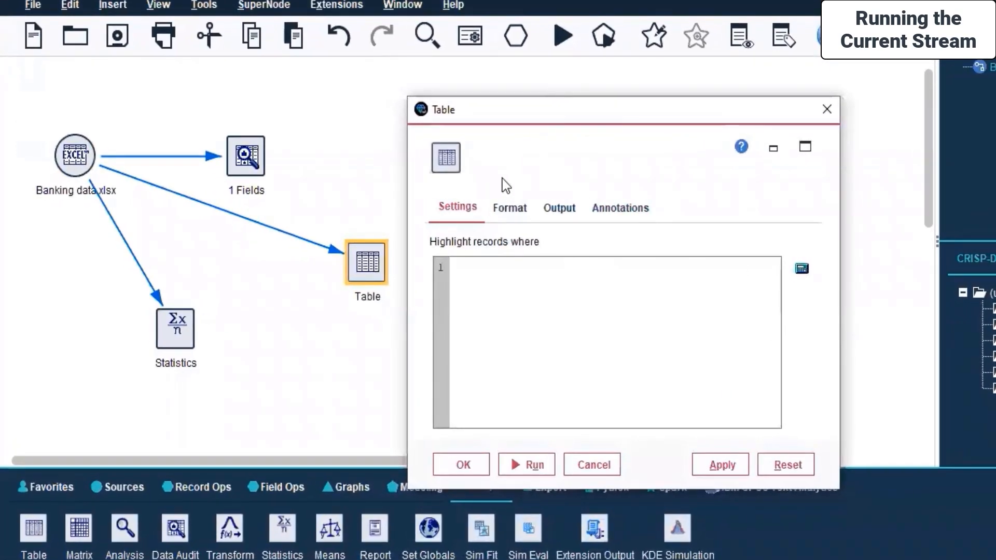
{"action": "left_click", "coordinate": [513, 208]}
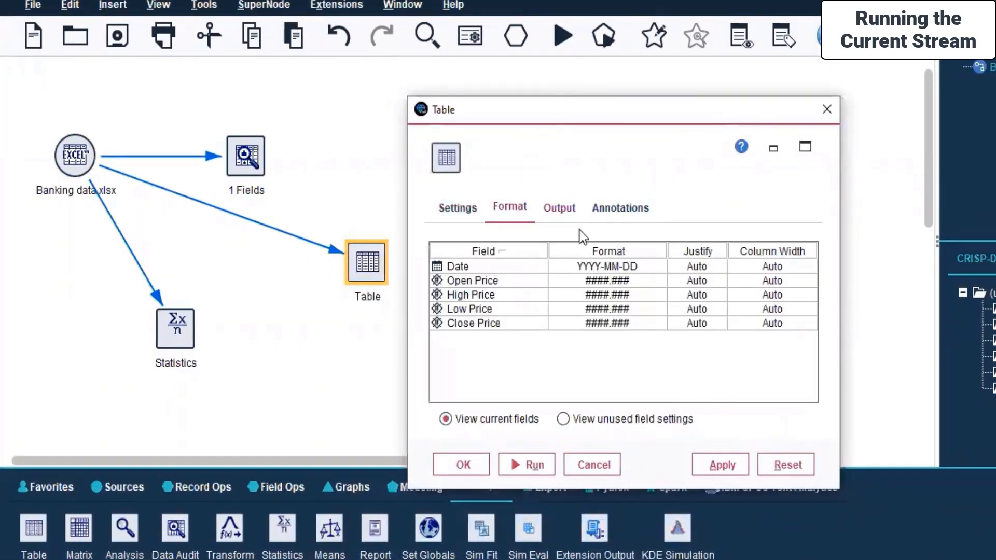
{"action": "left_click", "coordinate": [664, 251]}
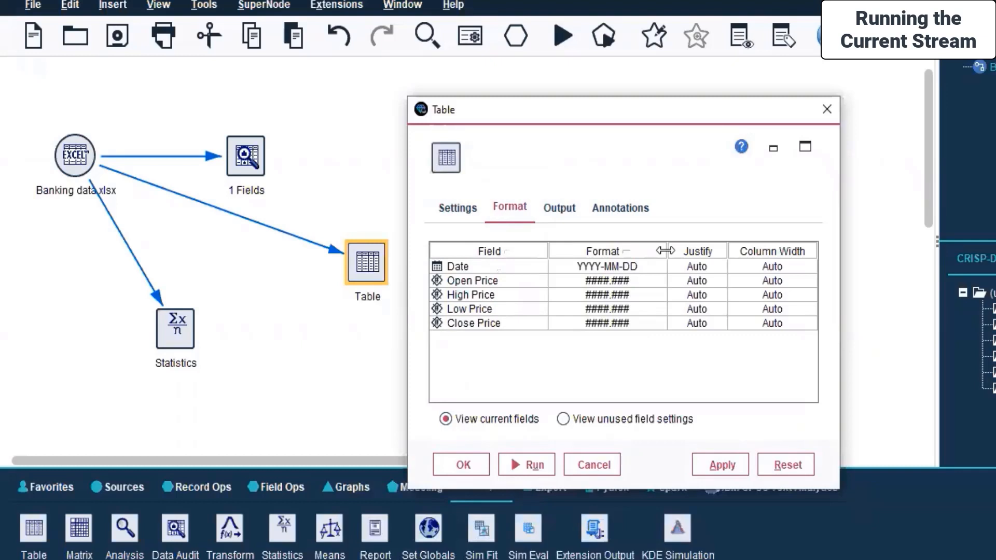
{"action": "left_click", "coordinate": [559, 208]}
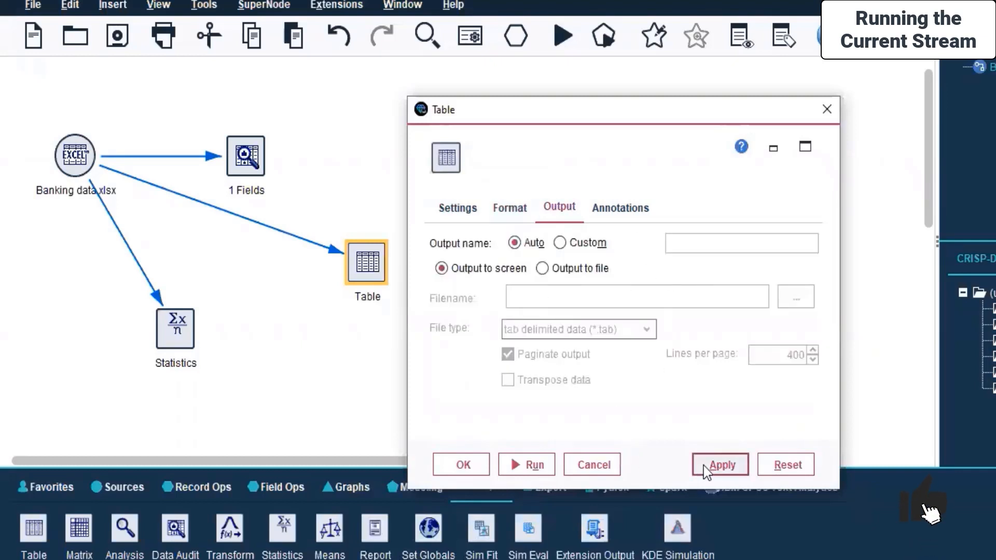
{"action": "left_click", "coordinate": [462, 465]}
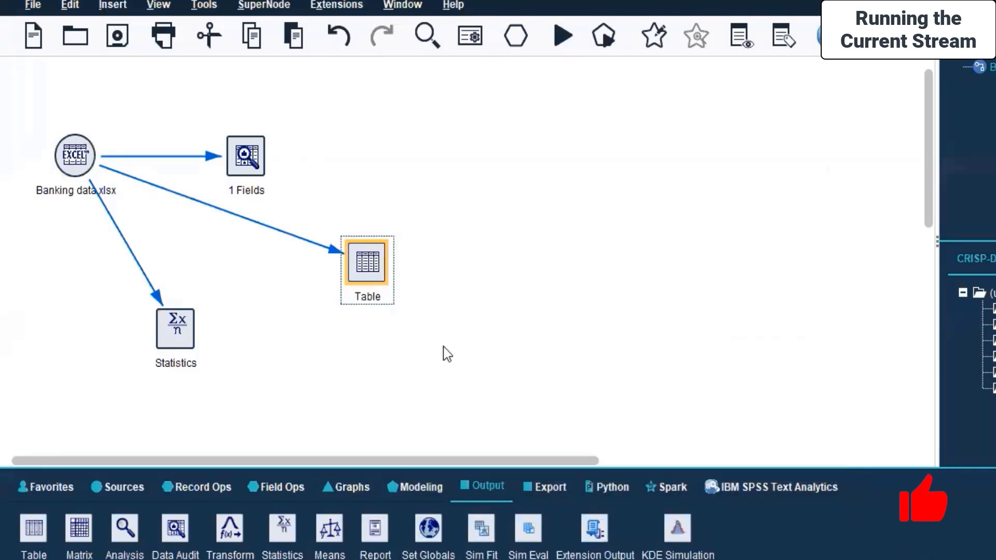
Run the Table node and maximize its output window
{"action": "right_click", "coordinate": [355, 267]}
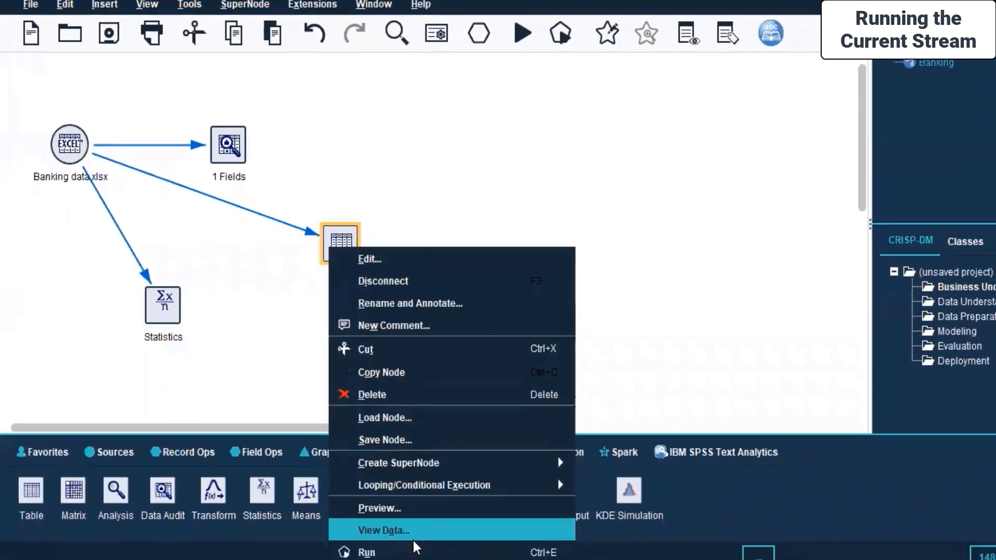
{"action": "left_click", "coordinate": [411, 541]}
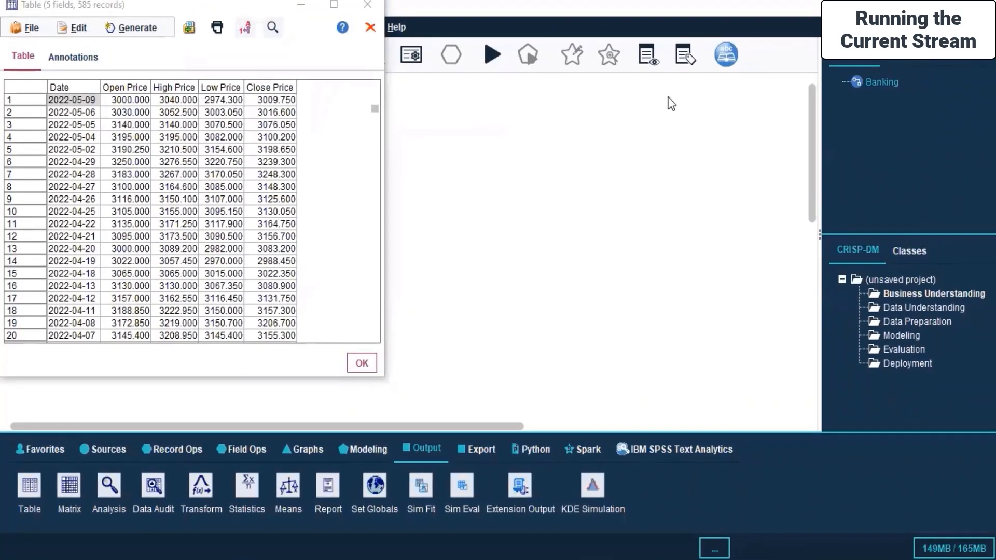
{"action": "left_click", "coordinate": [692, 97]}
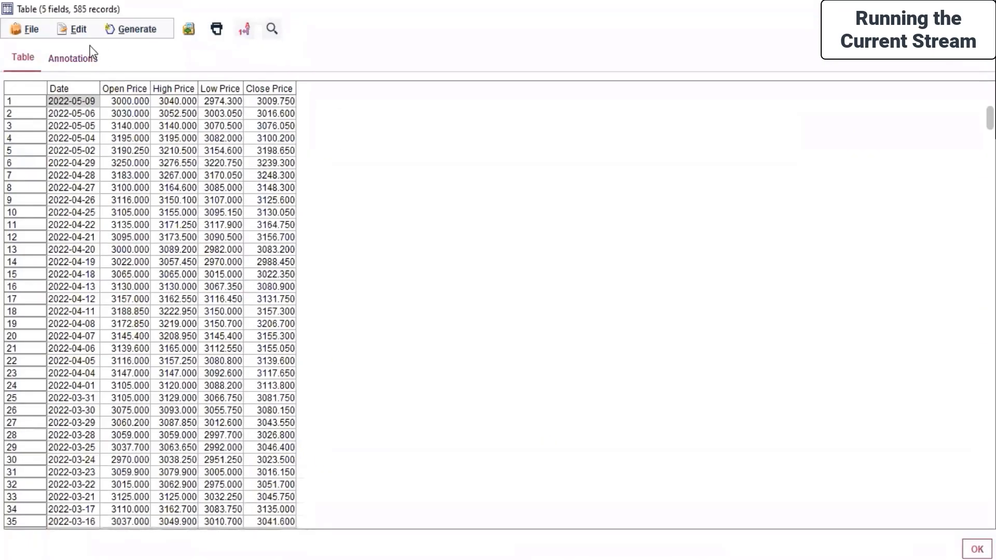
Look through the Table output's file and node-generation commands, its annotations and the copy options for the 2022-05-04 date cell
{"action": "left_click", "coordinate": [20, 27]}
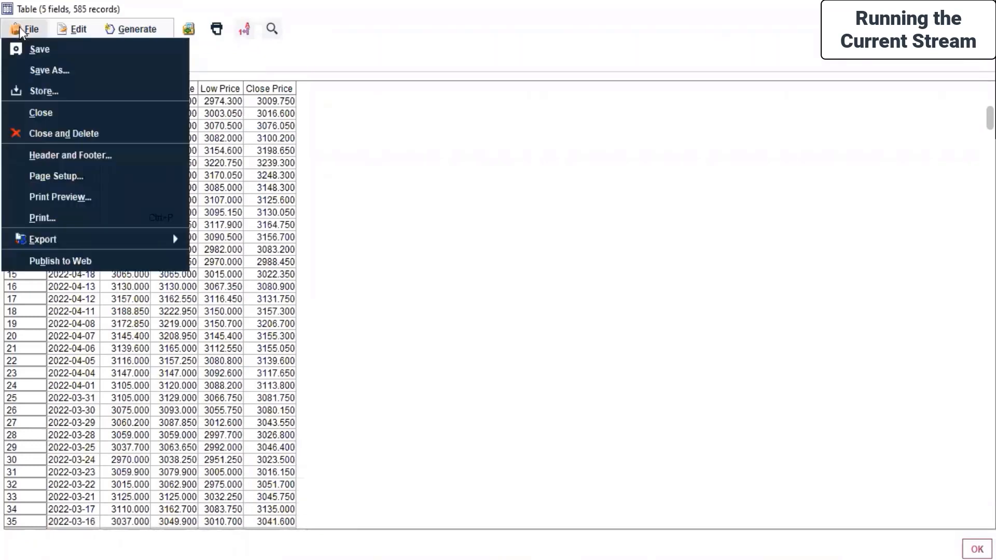
{"action": "mouse_move", "coordinate": [129, 30]}
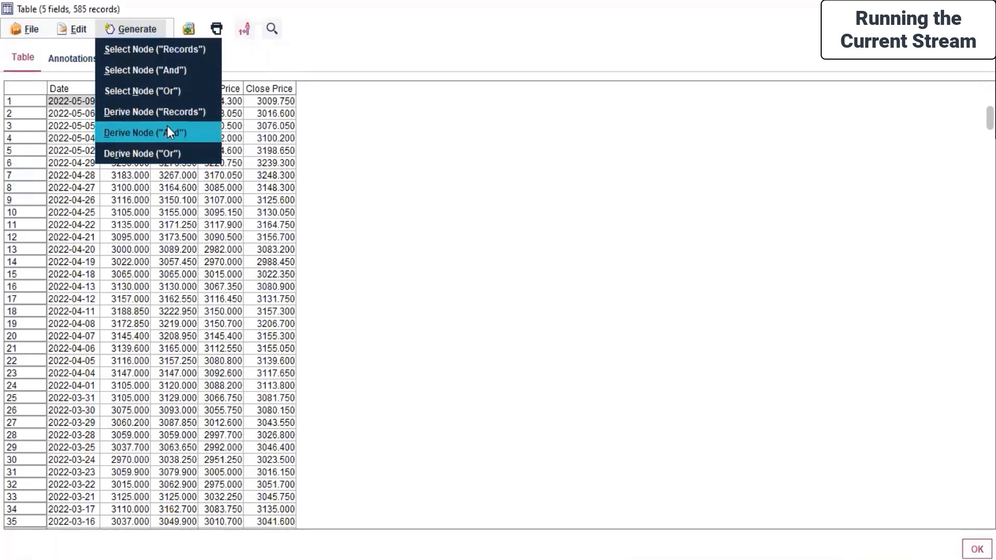
{"action": "left_click", "coordinate": [367, 52]}
{"action": "left_click", "coordinate": [70, 59]}
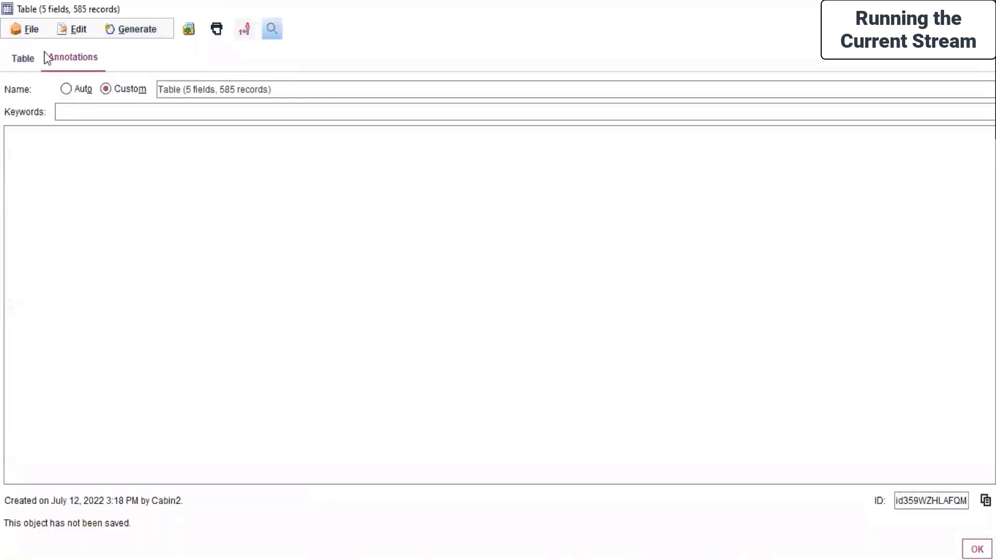
{"action": "left_click", "coordinate": [23, 57]}
{"action": "left_click", "coordinate": [65, 143]}
{"action": "right_click", "coordinate": [65, 143]}
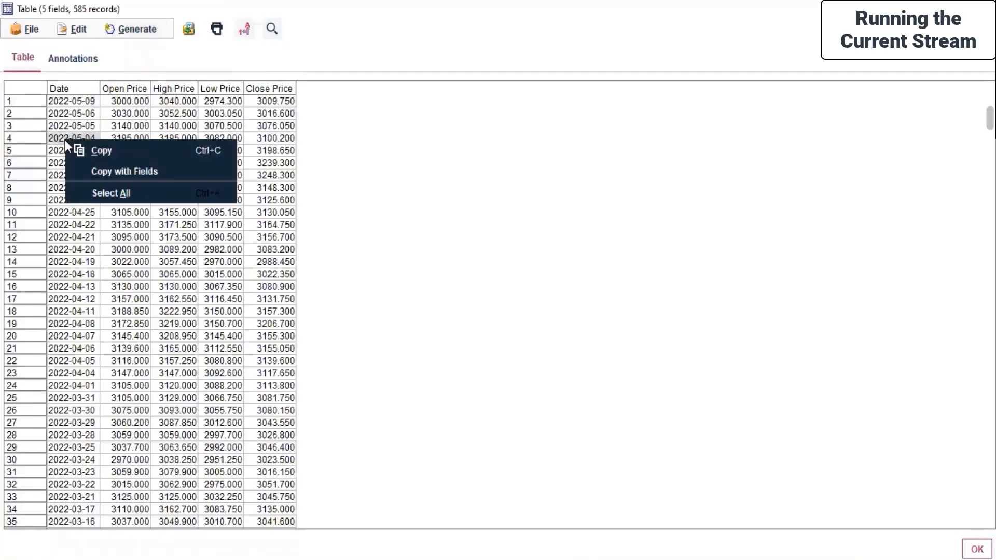
{"action": "left_click", "coordinate": [527, 321]}
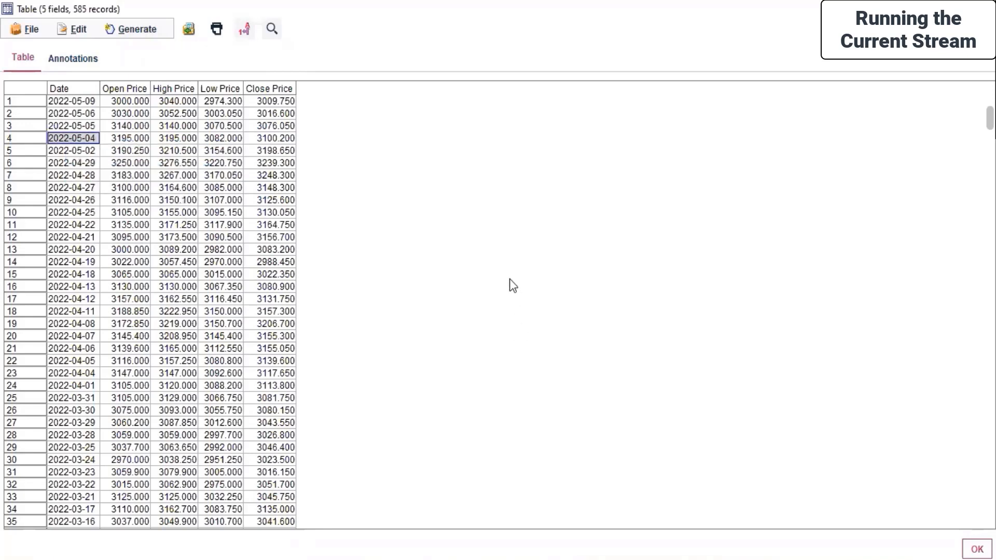
Export the Table output as a comma-delimited (*.csv) file named Banking in the Day 7 folder
{"action": "left_click", "coordinate": [25, 29]}
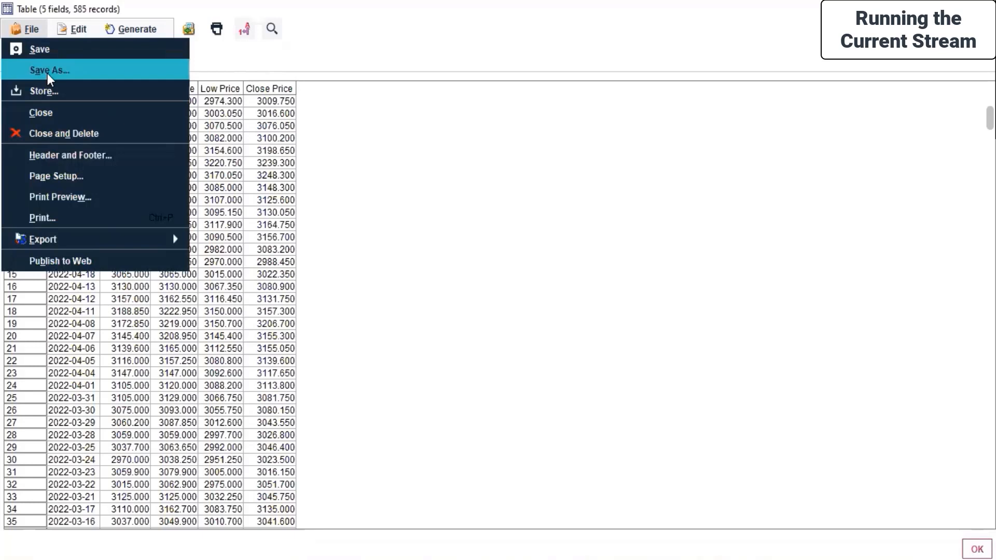
{"action": "left_click", "coordinate": [498, 223]}
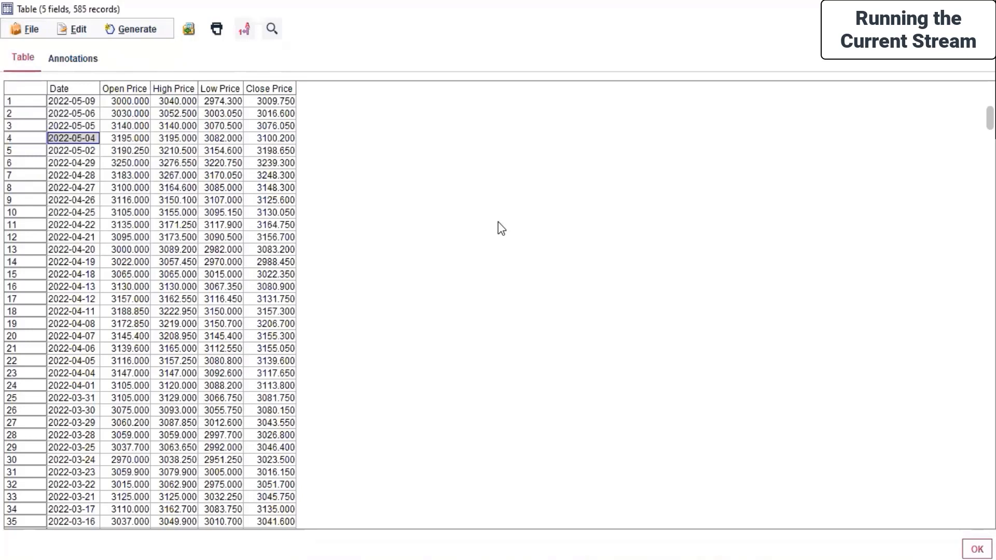
{"action": "left_click", "coordinate": [21, 31]}
{"action": "mouse_move", "coordinate": [102, 242]}
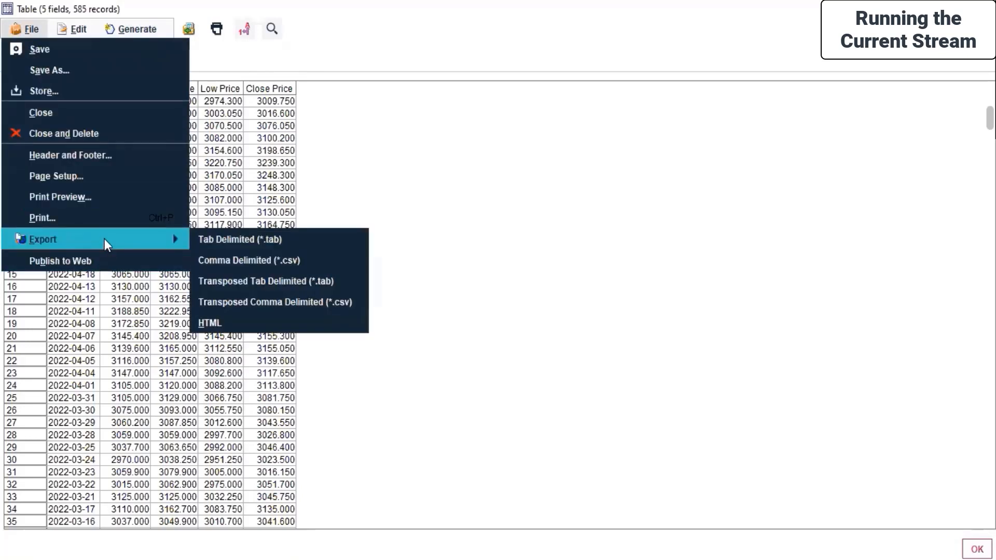
{"action": "left_click", "coordinate": [325, 260]}
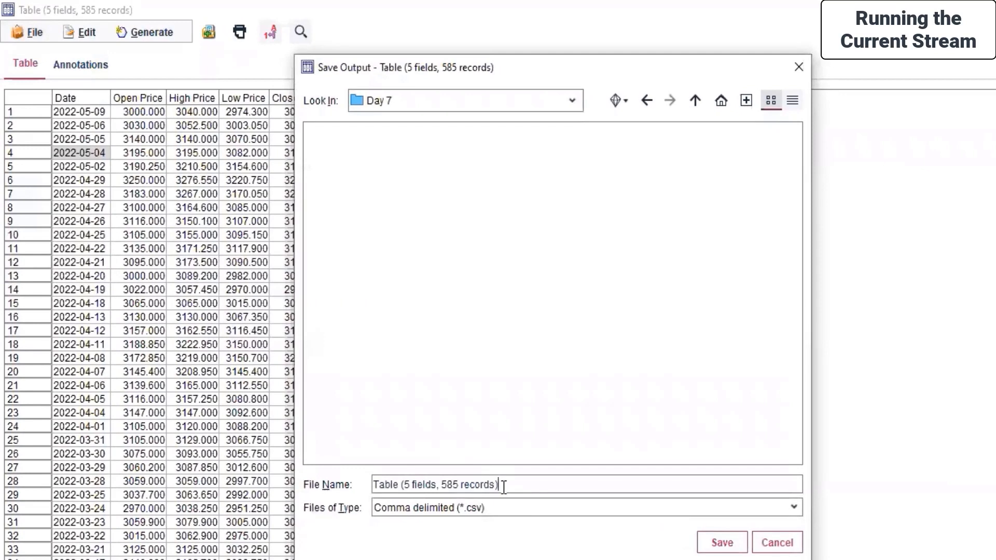
{"action": "triple_click", "coordinate": [503, 486]}
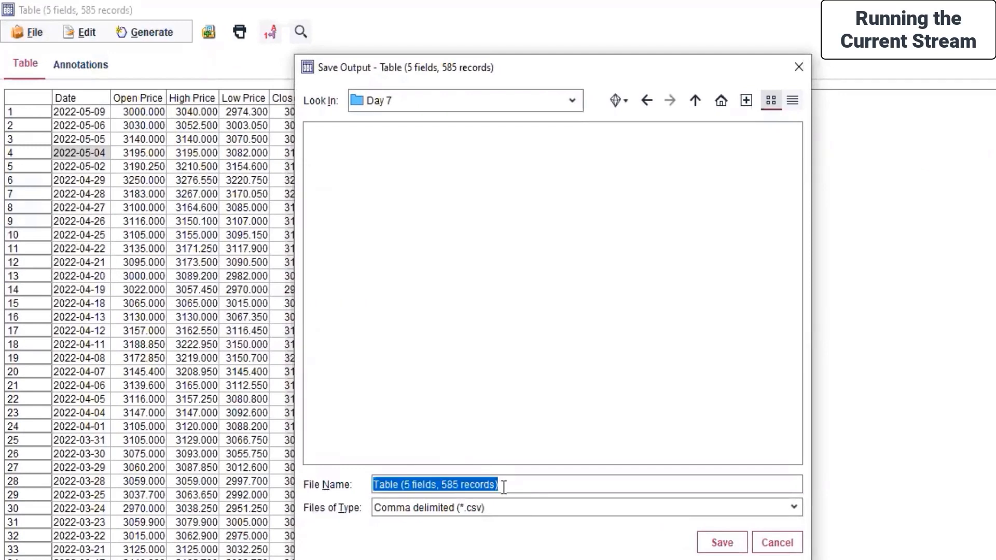
{"action": "type", "text": "Banking"}
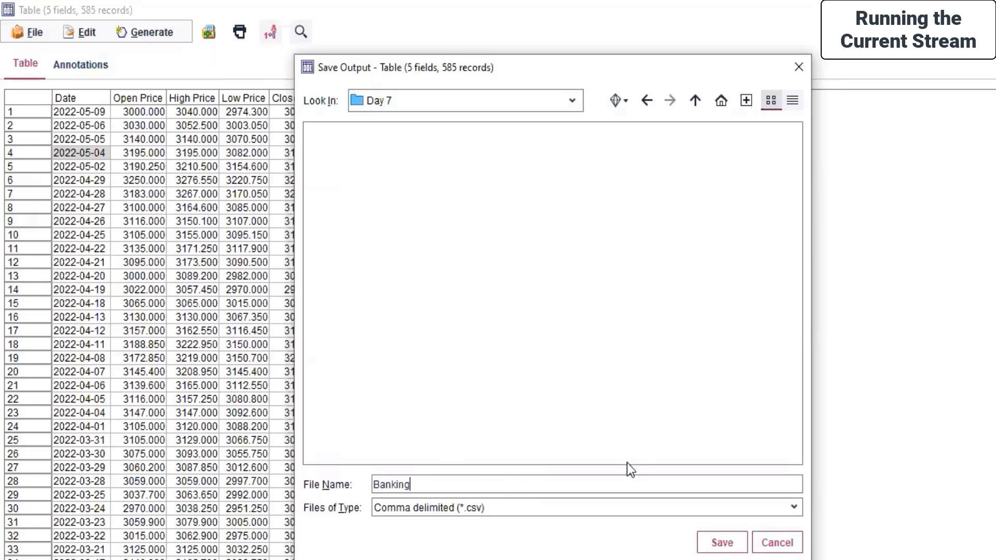
{"action": "left_click", "coordinate": [723, 544]}
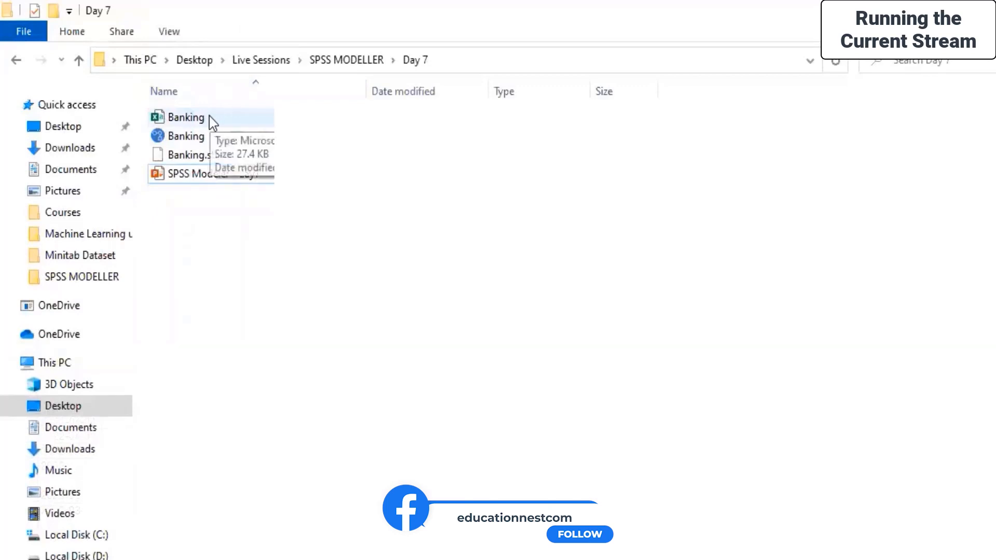
Switch to the Day 7 folder in File Explorer, widen the Name column and check for the exported Banking file
{"action": "left_click_drag", "start_coordinate": [369, 89], "coordinate": [445, 89]}
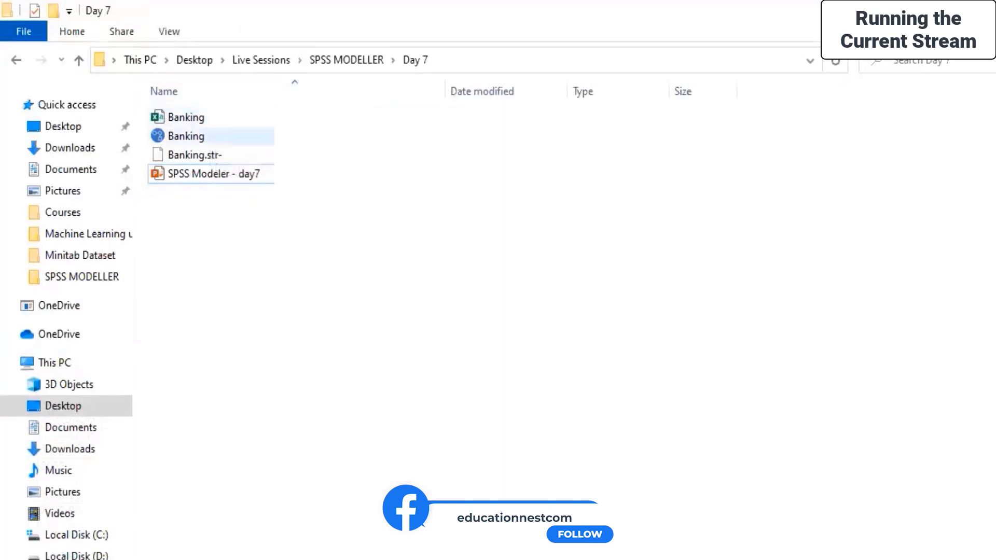
{"action": "right_click", "coordinate": [304, 250]}
{"action": "left_click", "coordinate": [348, 300]}
{"action": "left_click", "coordinate": [210, 158]}
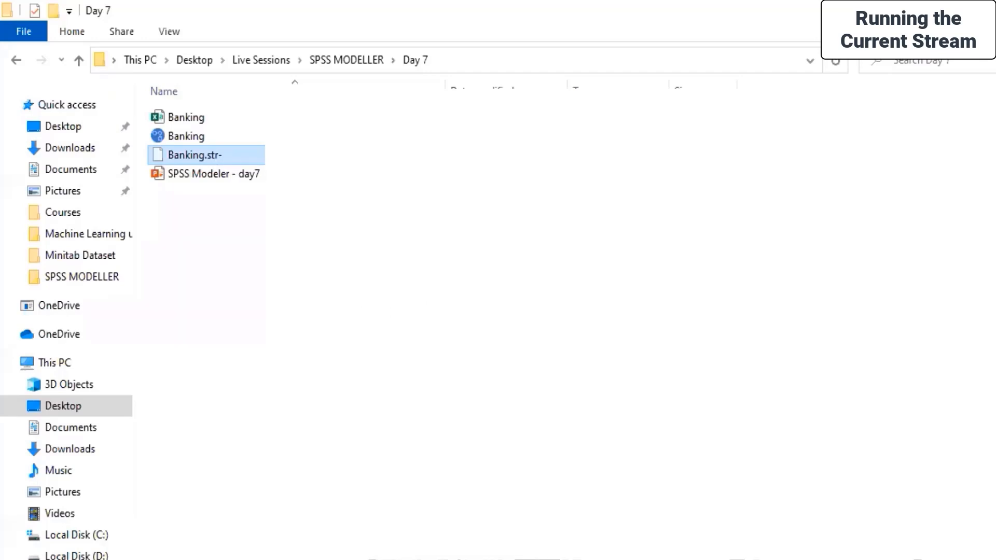
Check the Working with Outputs topics in SPSS Modeller.pdf and return to the Table output
{"action": "key", "text": "alt+Tab"}
{"action": "left_click", "coordinate": [645, 457]}
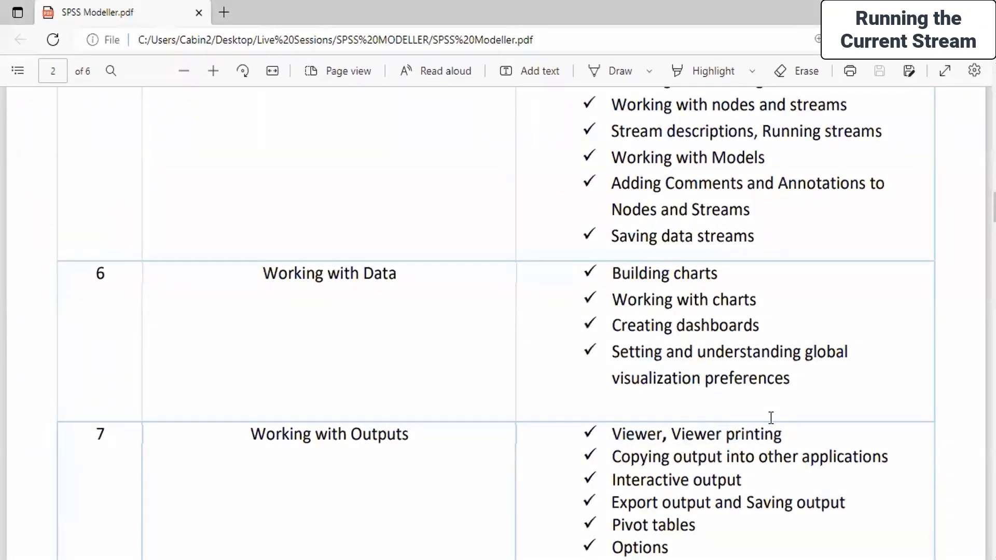
{"action": "key", "text": "alt+Tab"}
Copy the selected Date cell with its field name and paste it at A1 of a new sheet in the Banking file in Excel
{"action": "left_click", "coordinate": [72, 28]}
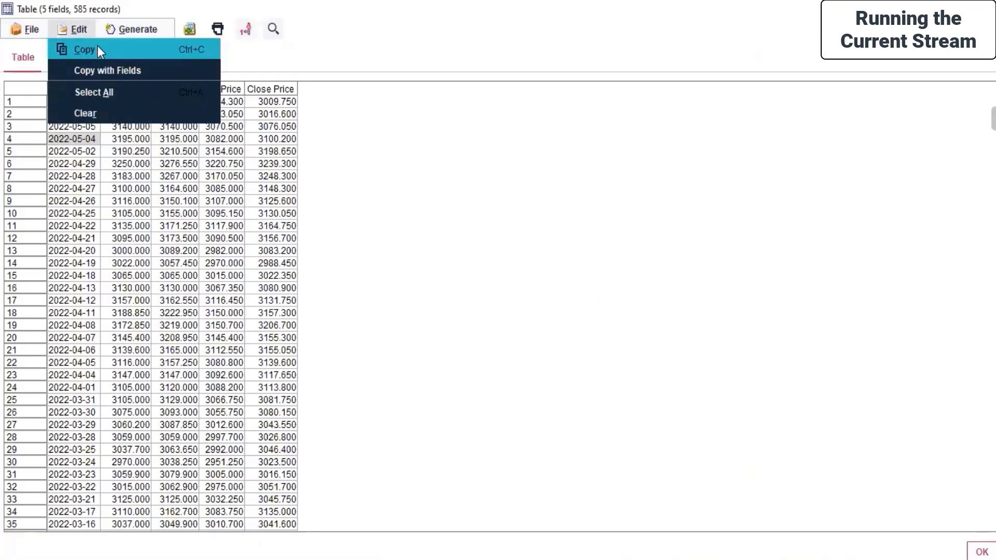
{"action": "left_click", "coordinate": [99, 71]}
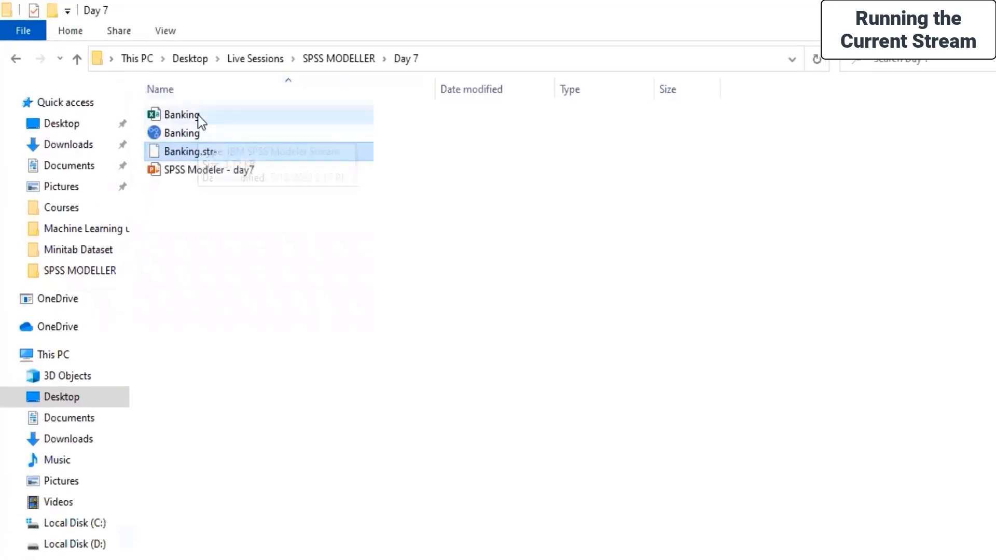
{"action": "double_click", "coordinate": [199, 116]}
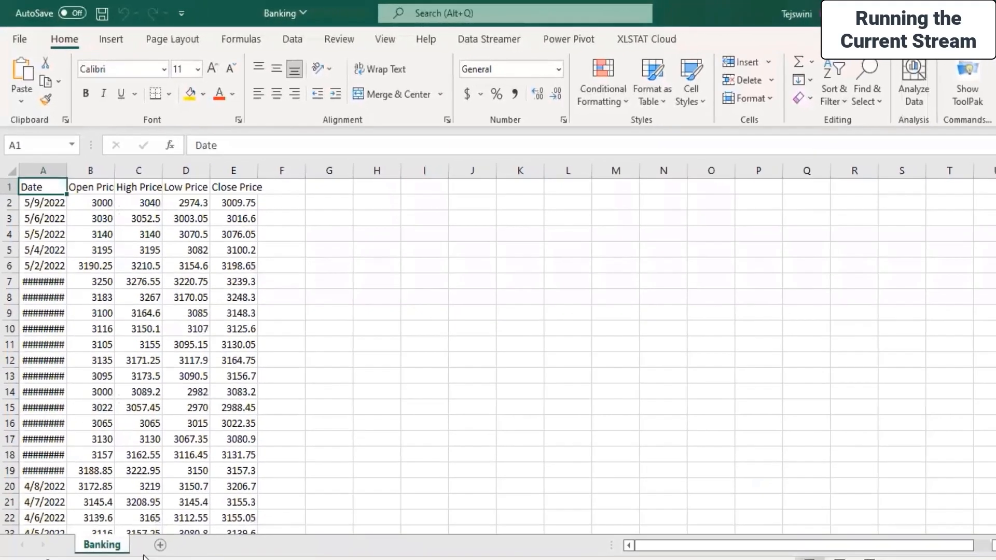
{"action": "left_click", "coordinate": [159, 545]}
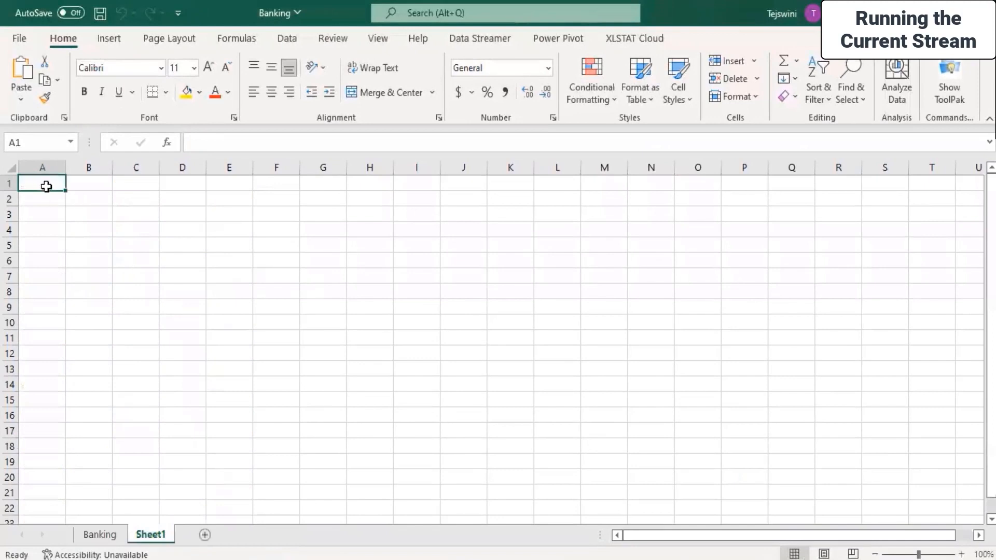
{"action": "key", "text": "ctrl+v"}
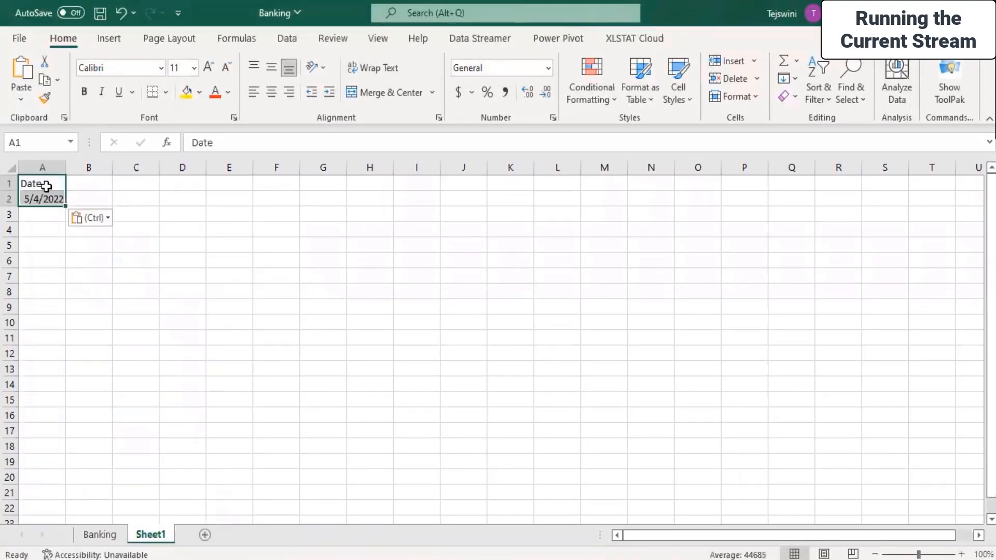
{"action": "left_click", "coordinate": [80, 276]}
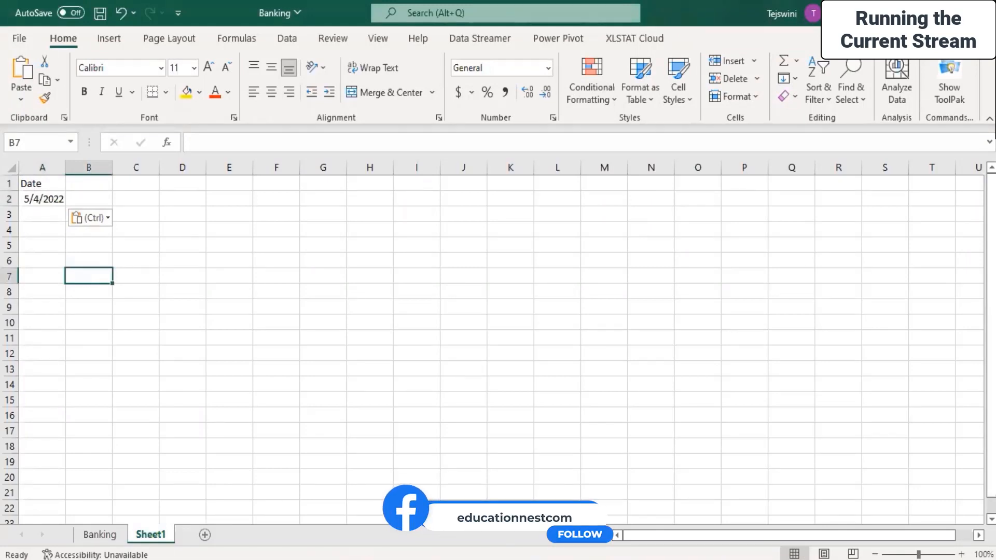
Return to the Table output in SPSS Modeler, look over the export formats and open the table's print preview
{"action": "left_click", "coordinate": [633, 526]}
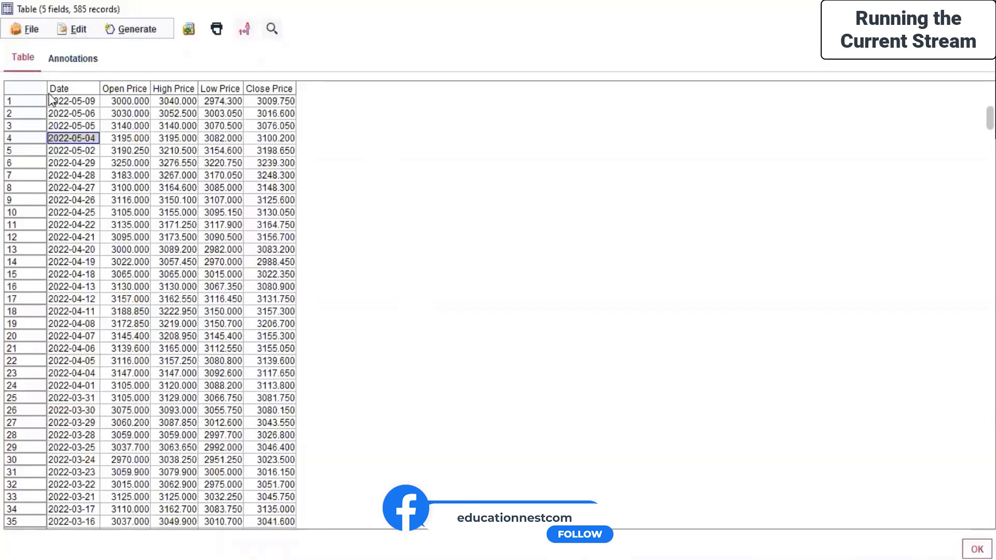
{"action": "left_click", "coordinate": [125, 212]}
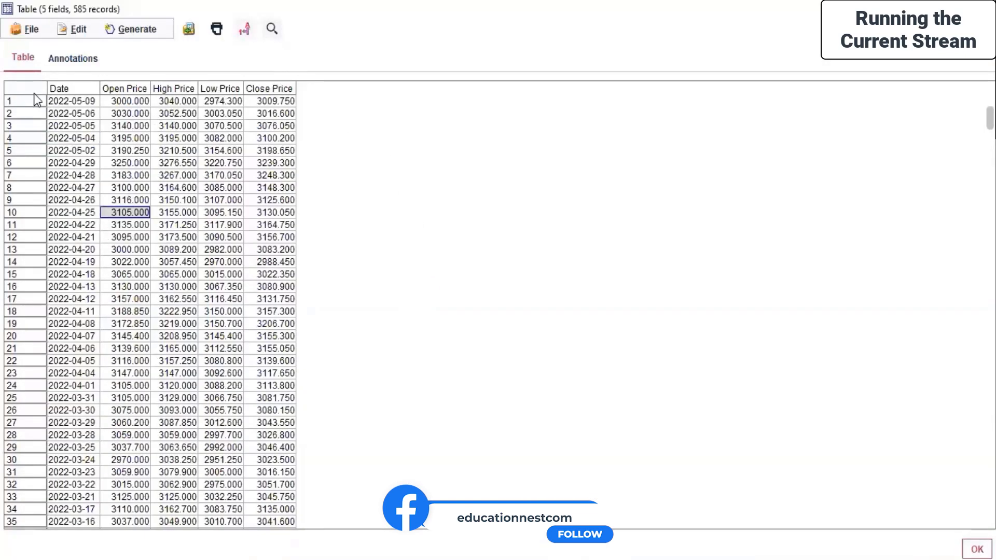
{"action": "left_click", "coordinate": [75, 34]}
{"action": "left_click", "coordinate": [46, 36]}
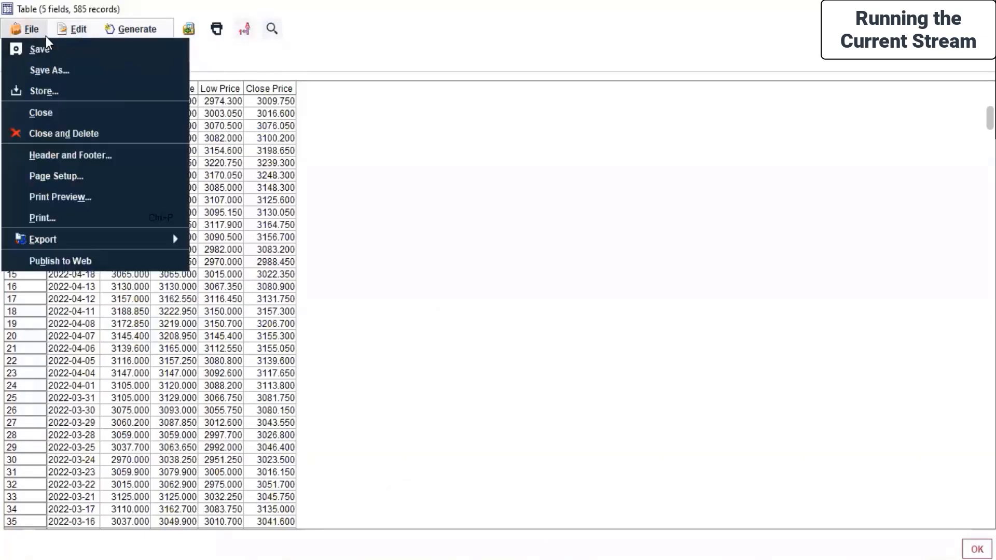
{"action": "mouse_move", "coordinate": [129, 231]}
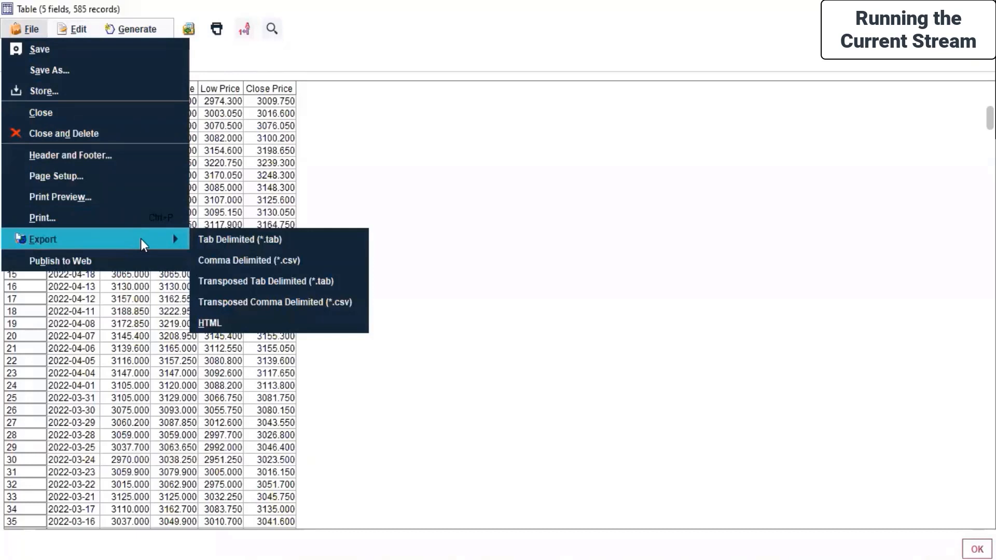
{"action": "left_click", "coordinate": [22, 204]}
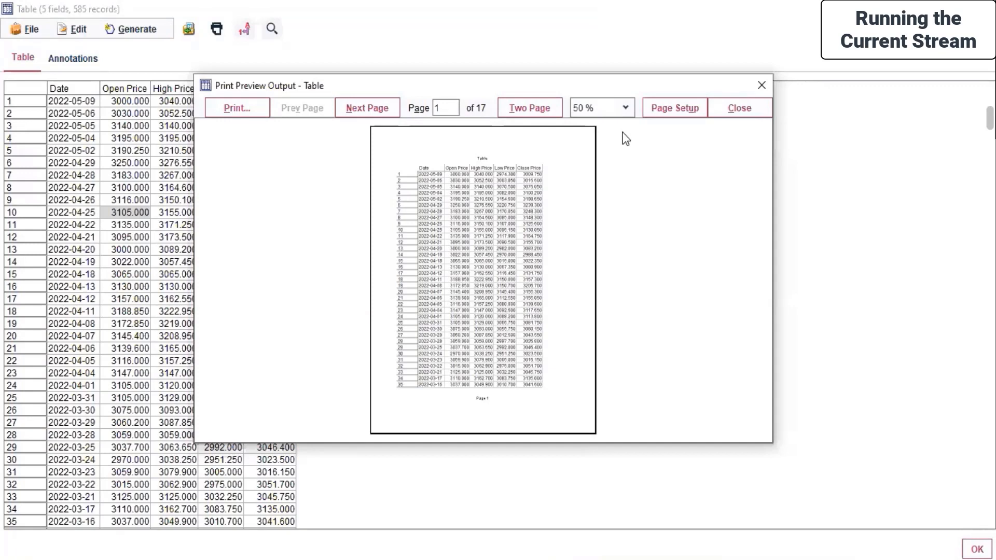
Close the table's print preview, check the Generate options and return to the Banking stream
{"action": "left_click", "coordinate": [762, 86]}
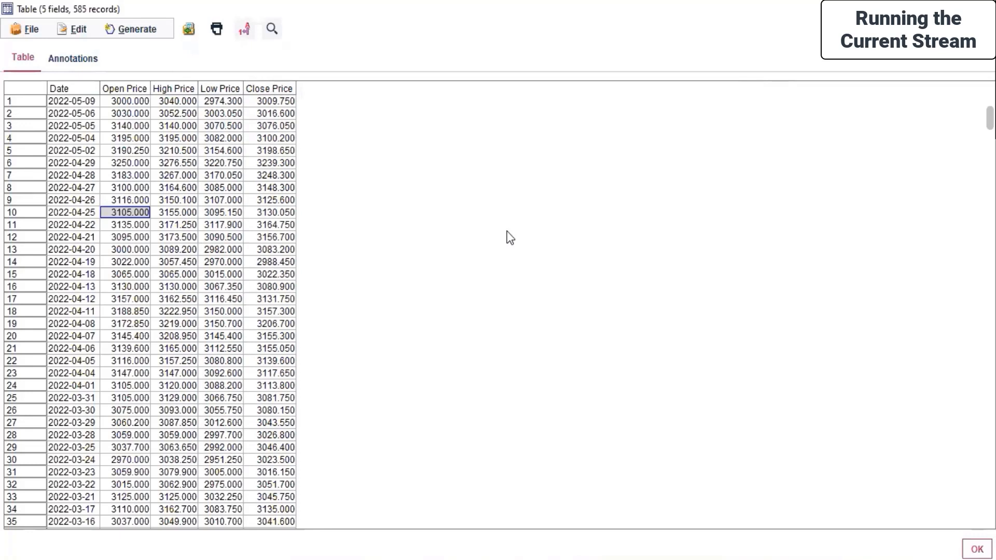
{"action": "left_click", "coordinate": [130, 30]}
{"action": "left_click", "coordinate": [498, 193]}
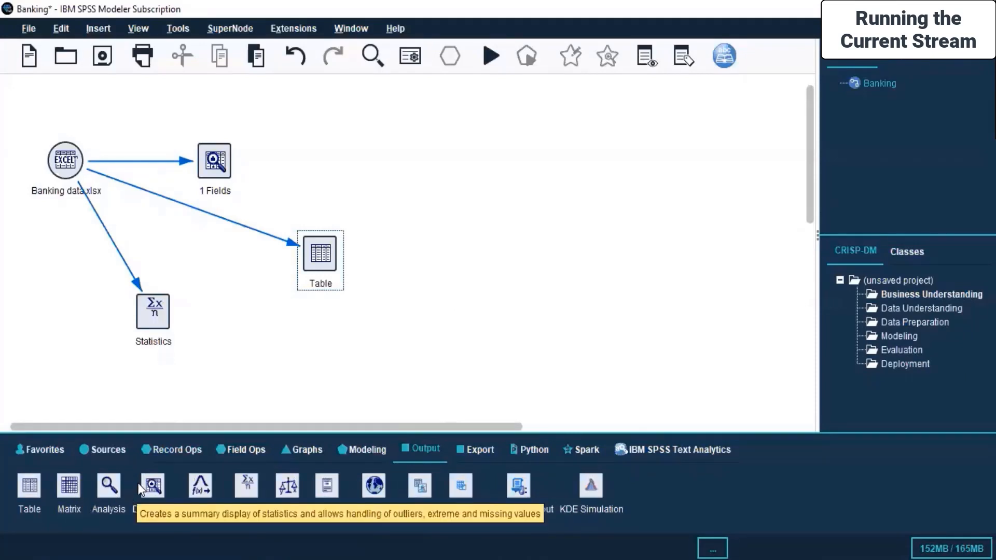
Add an Analysis node below the Table node and connect the Banking data.xlsx source to it
{"action": "left_click_drag", "start_coordinate": [108, 485], "coordinate": [317, 92]}
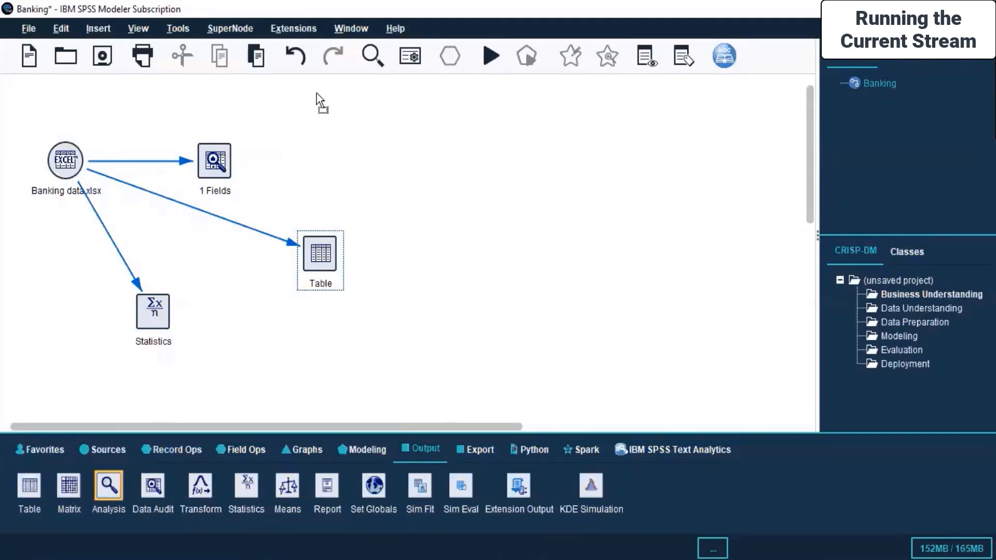
{"action": "left_click_drag", "start_coordinate": [555, 232], "coordinate": [346, 375]}
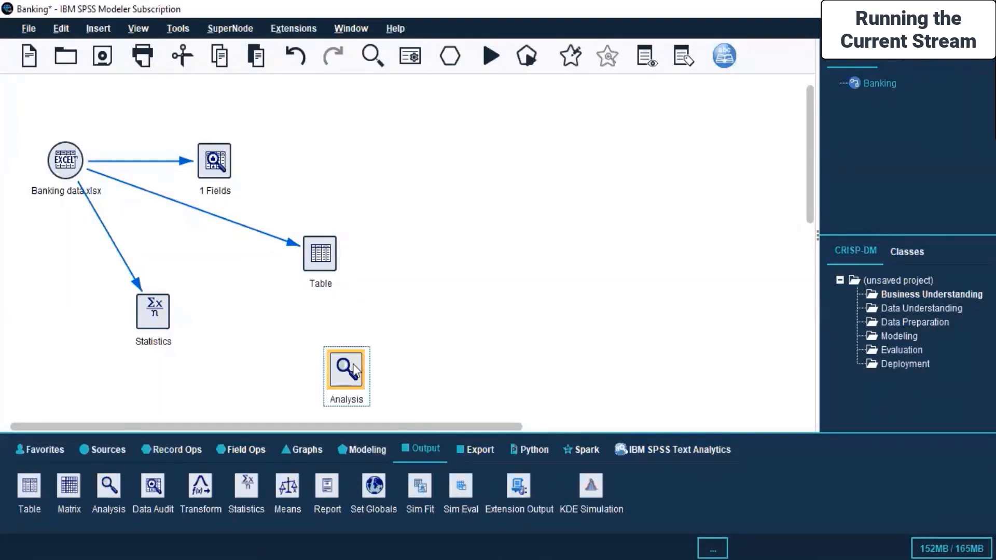
{"action": "right_click", "coordinate": [54, 166]}
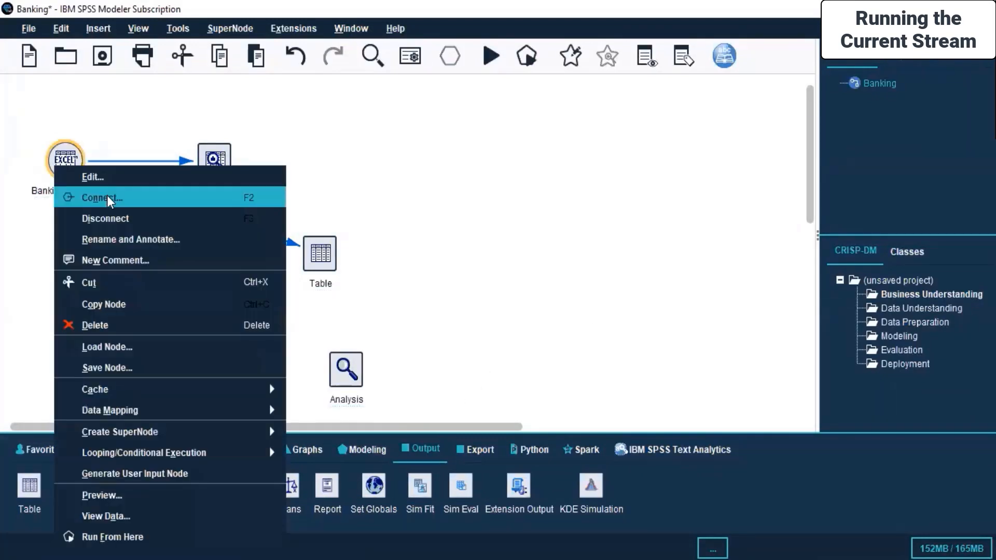
{"action": "left_click", "coordinate": [107, 197]}
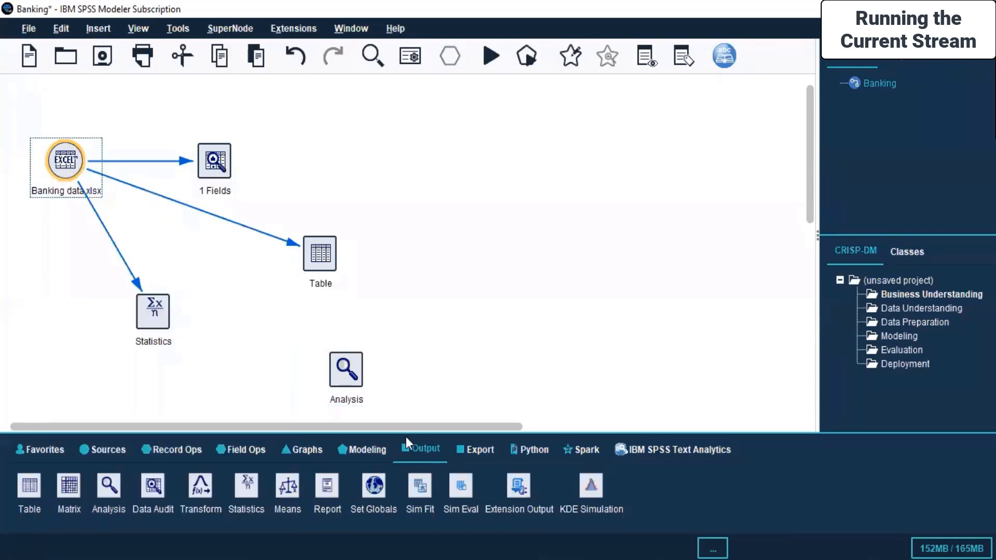
{"action": "left_click", "coordinate": [337, 373]}
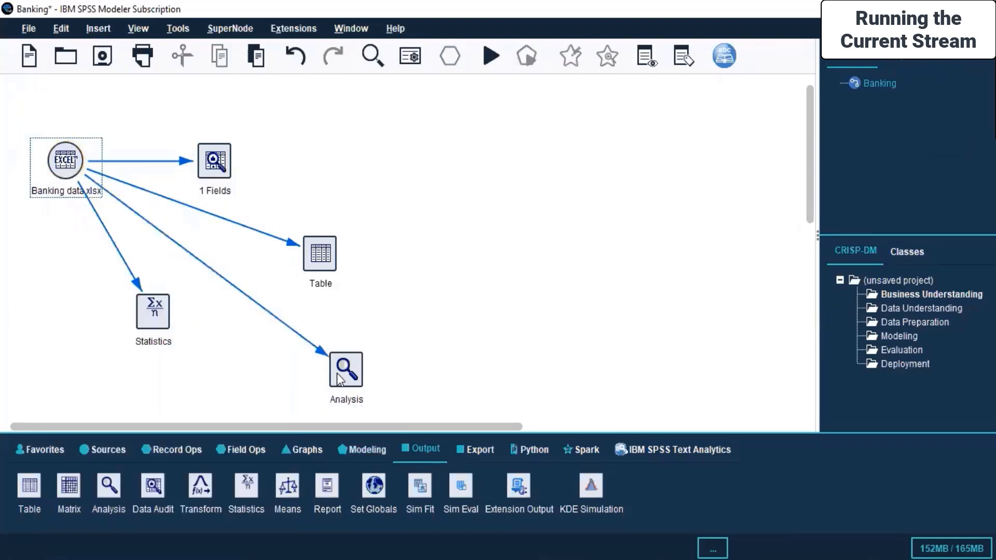
Open the Analysis node for editing and look through its analysis, output and annotation settings
{"action": "right_click", "coordinate": [337, 372]}
{"action": "left_click", "coordinate": [369, 87]}
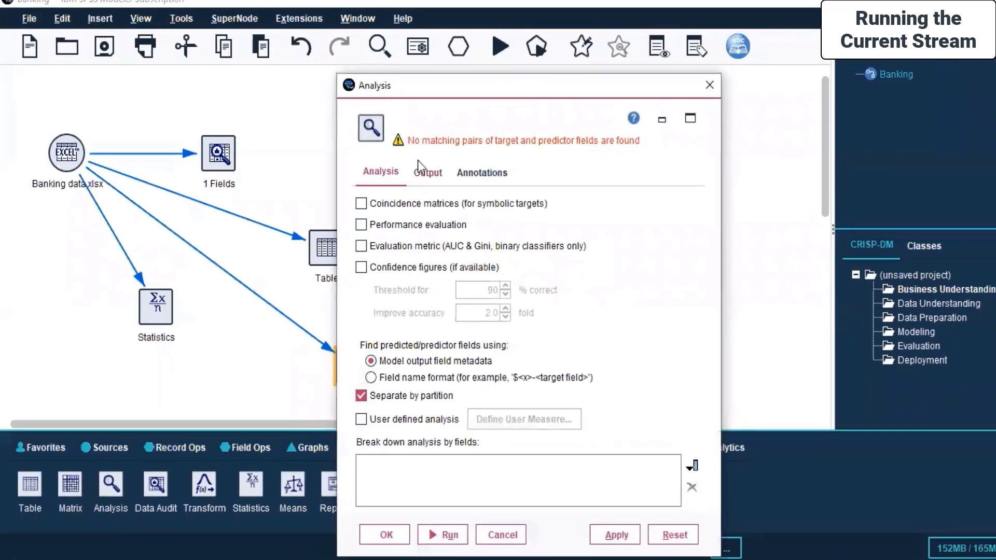
{"action": "left_click", "coordinate": [491, 115]}
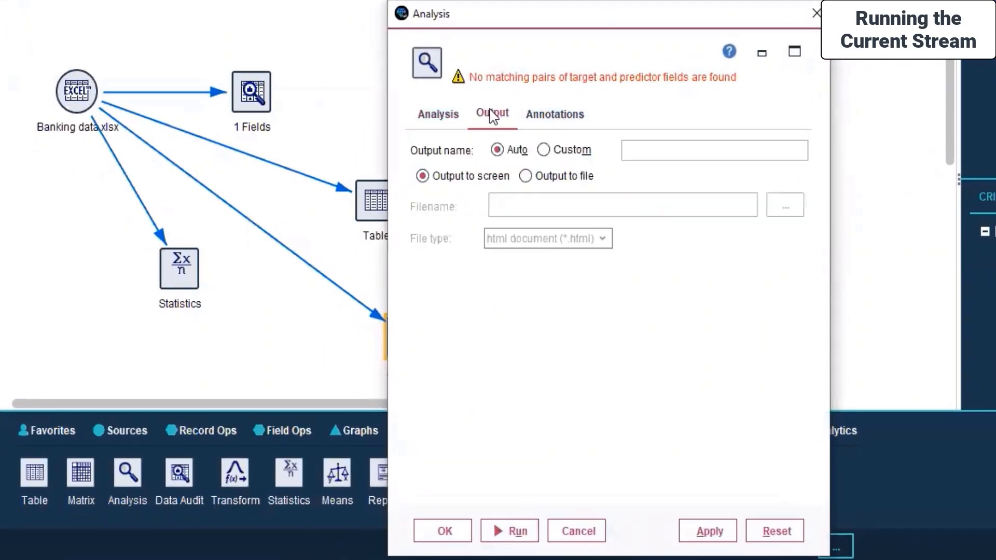
{"action": "left_click", "coordinate": [550, 114]}
{"action": "left_click", "coordinate": [430, 116]}
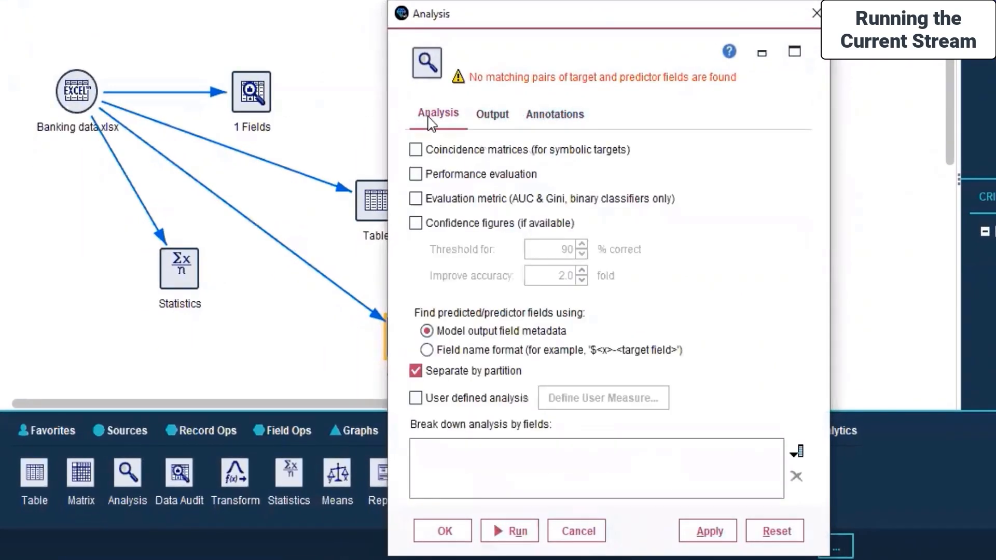
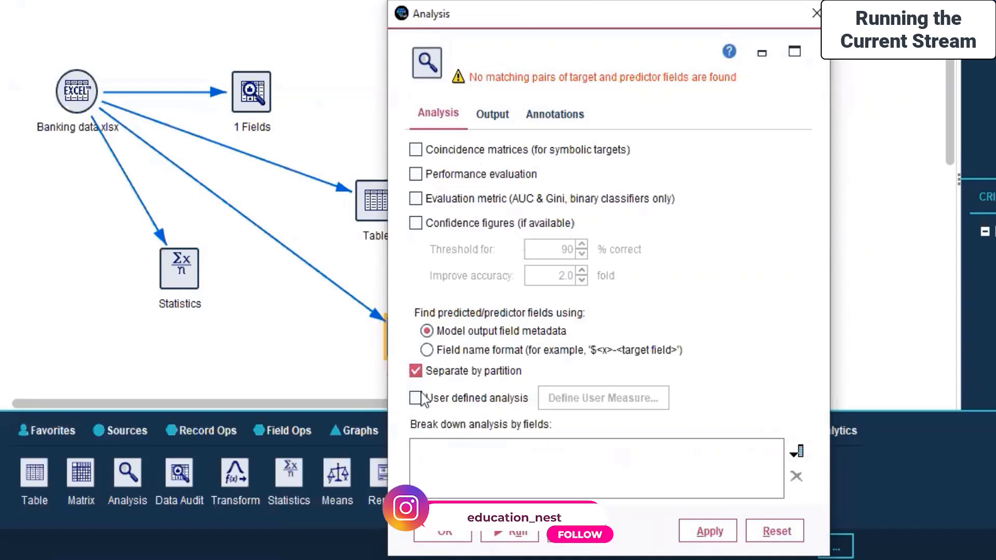
Enable coincidence matrices, performance evaluation, evaluation metric and confidence figures for the Analysis node
{"action": "left_click", "coordinate": [798, 452]}
{"action": "left_click_drag", "start_coordinate": [161, 354], "coordinate": [208, 203]}
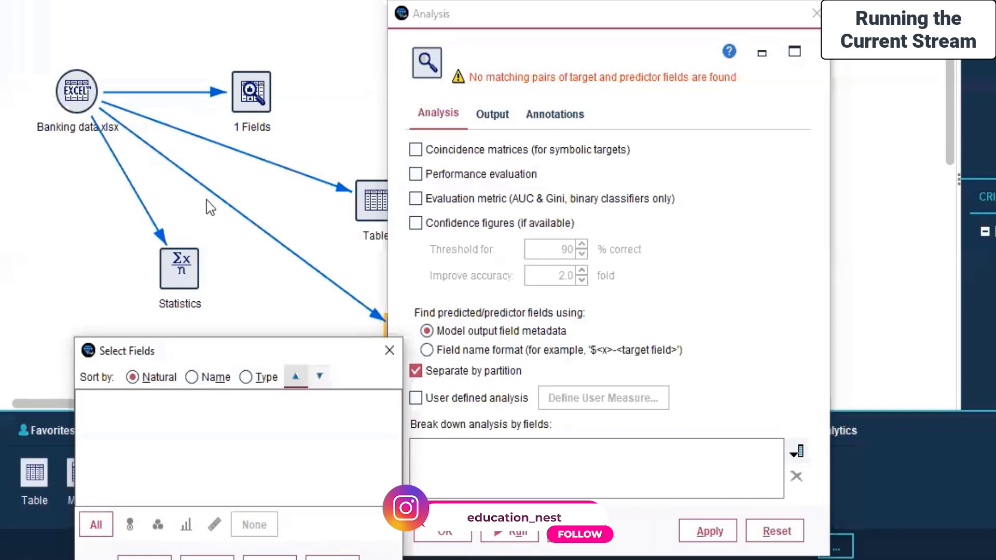
{"action": "left_click", "coordinate": [431, 204]}
{"action": "left_click", "coordinate": [415, 150]}
{"action": "left_click", "coordinate": [415, 175]}
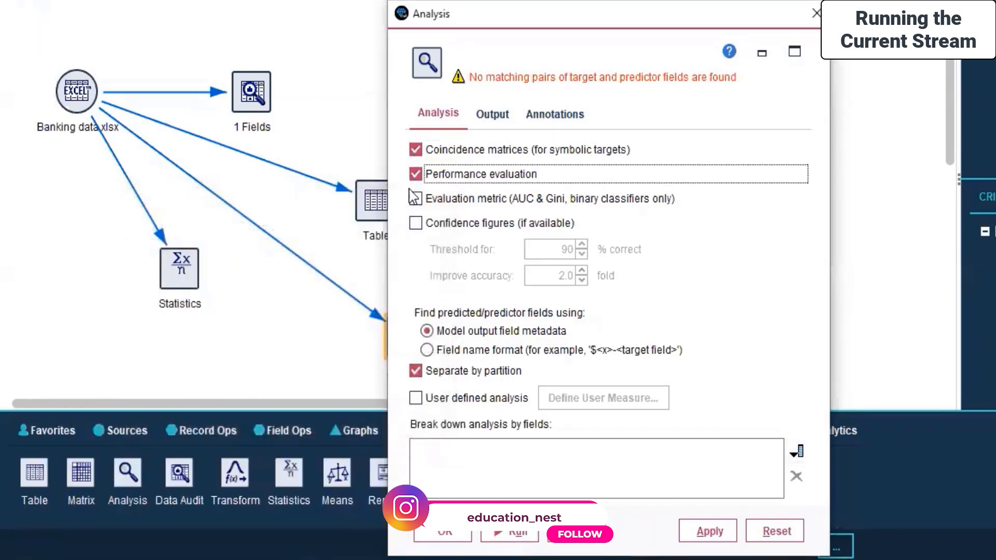
{"action": "left_click", "coordinate": [415, 199]}
{"action": "left_click", "coordinate": [415, 223]}
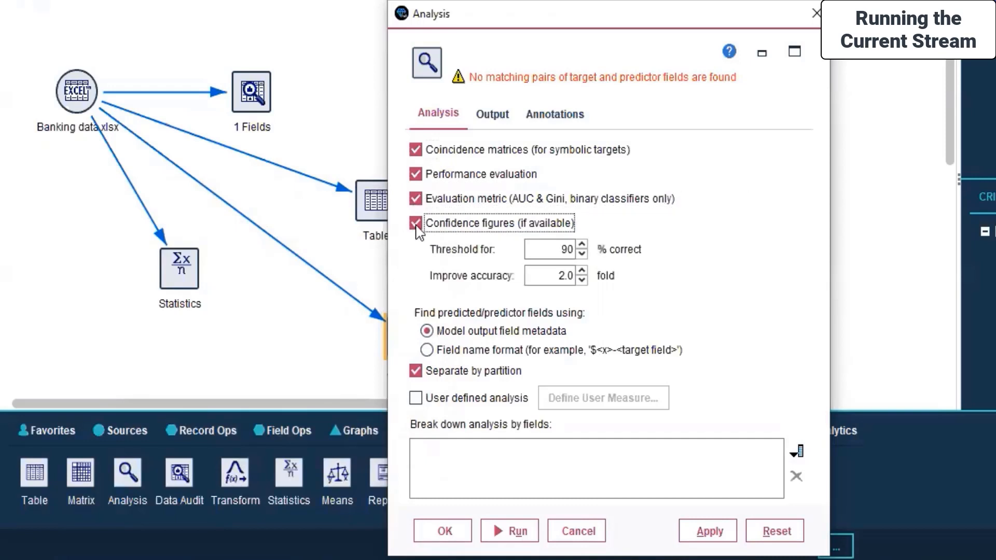
Check which fields are available for breaking down the analysis and enable user defined analysis
{"action": "left_click", "coordinate": [797, 451]}
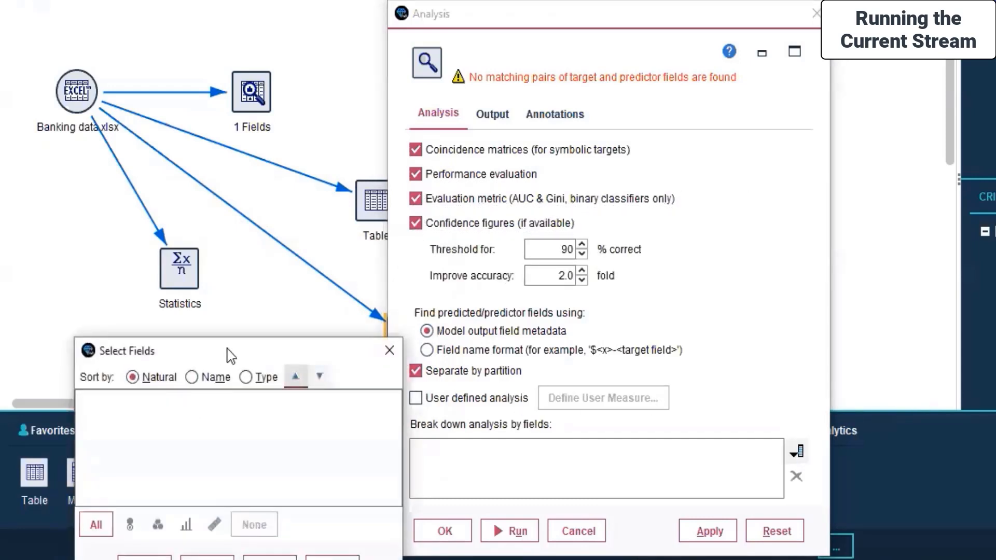
{"action": "left_click_drag", "start_coordinate": [222, 349], "coordinate": [341, 177]}
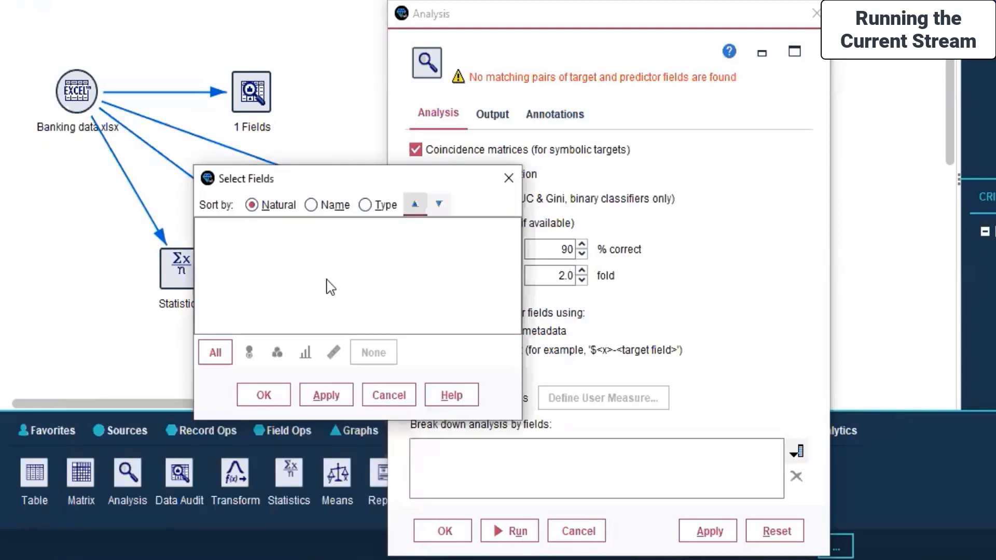
{"action": "left_click", "coordinate": [390, 401]}
{"action": "left_click", "coordinate": [472, 400]}
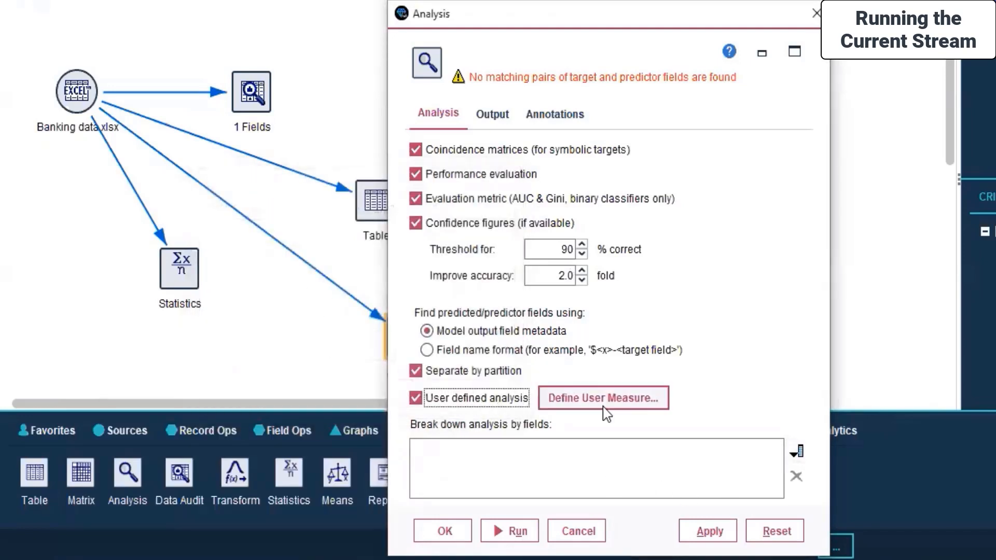
Recheck the breakdown fields, turn off Separate by partition and apply the Analysis node settings
{"action": "left_click", "coordinate": [799, 453]}
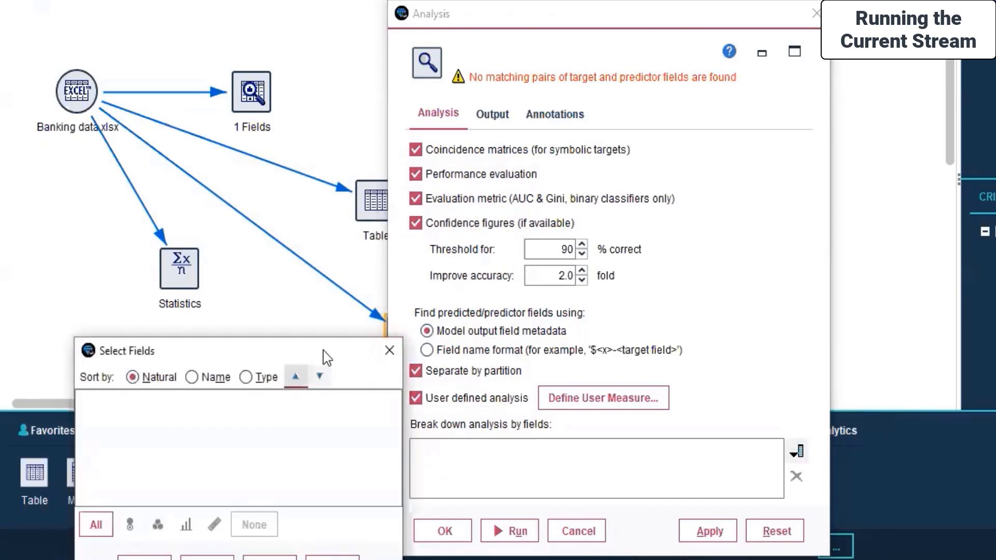
{"action": "left_click_drag", "start_coordinate": [327, 356], "coordinate": [362, 196]}
{"action": "left_click", "coordinate": [304, 403]}
{"action": "left_click", "coordinate": [428, 372]}
{"action": "left_click", "coordinate": [699, 532]}
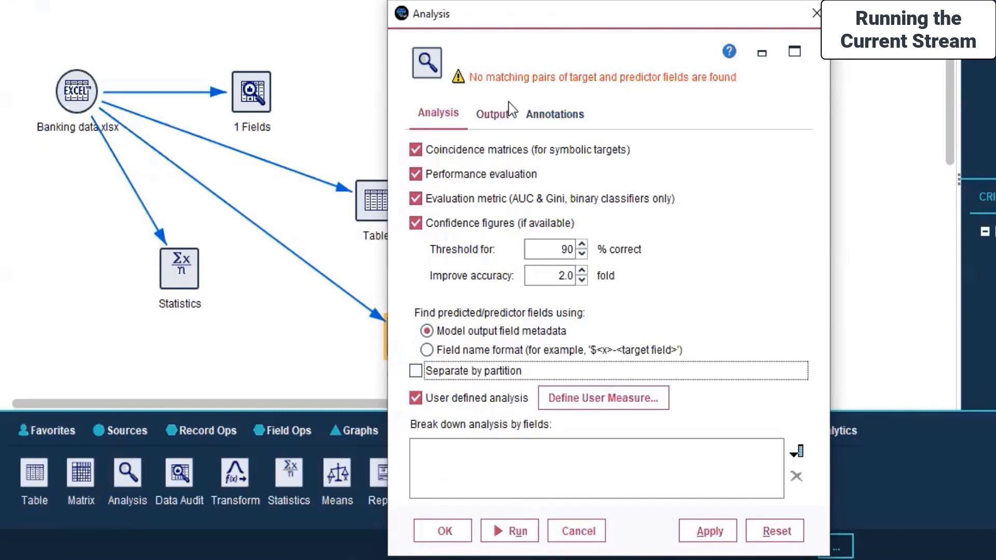
Try finding predictor fields by field name format, look at the user measure definition and cancel the Analysis node edits
{"action": "left_click", "coordinate": [493, 114]}
{"action": "left_click", "coordinate": [449, 115]}
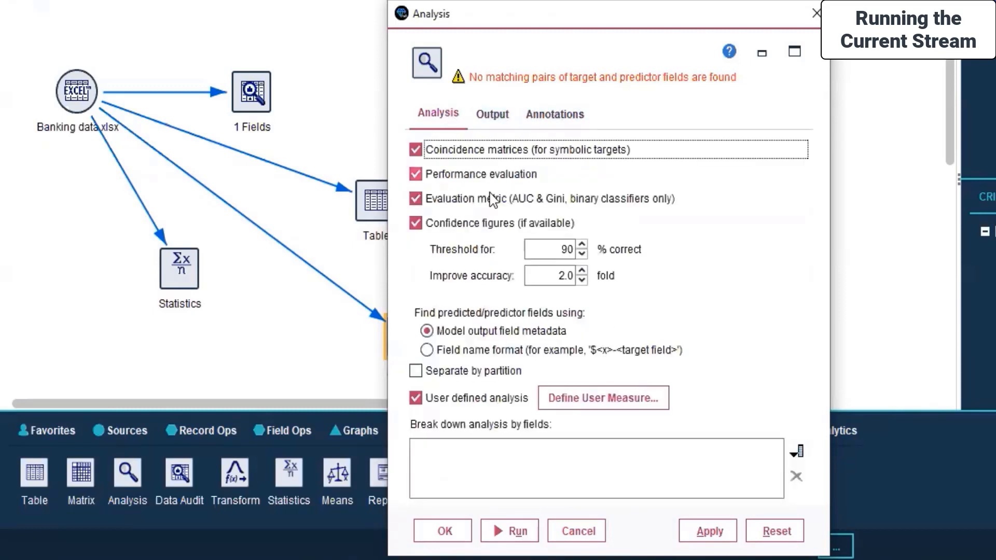
{"action": "left_click", "coordinate": [497, 351]}
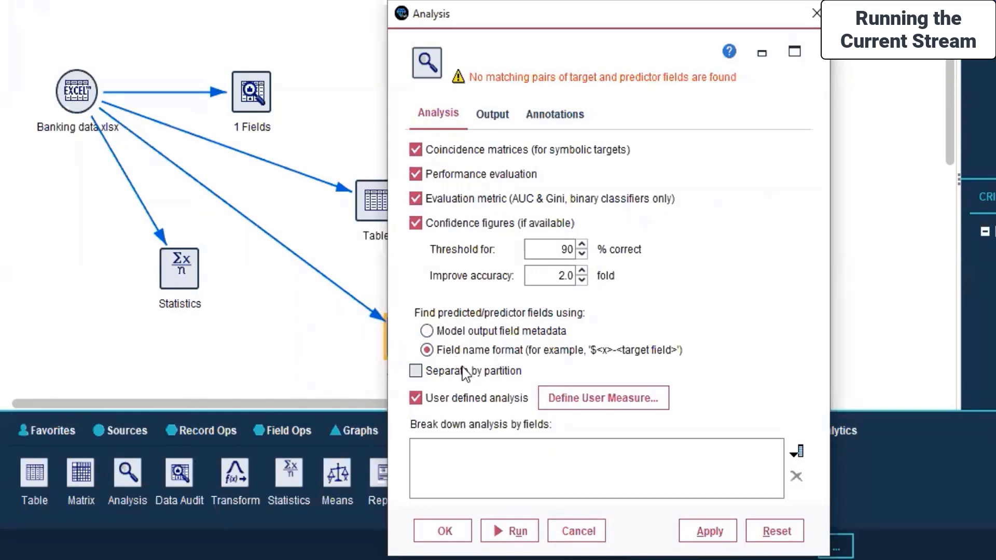
{"action": "left_click", "coordinate": [558, 400]}
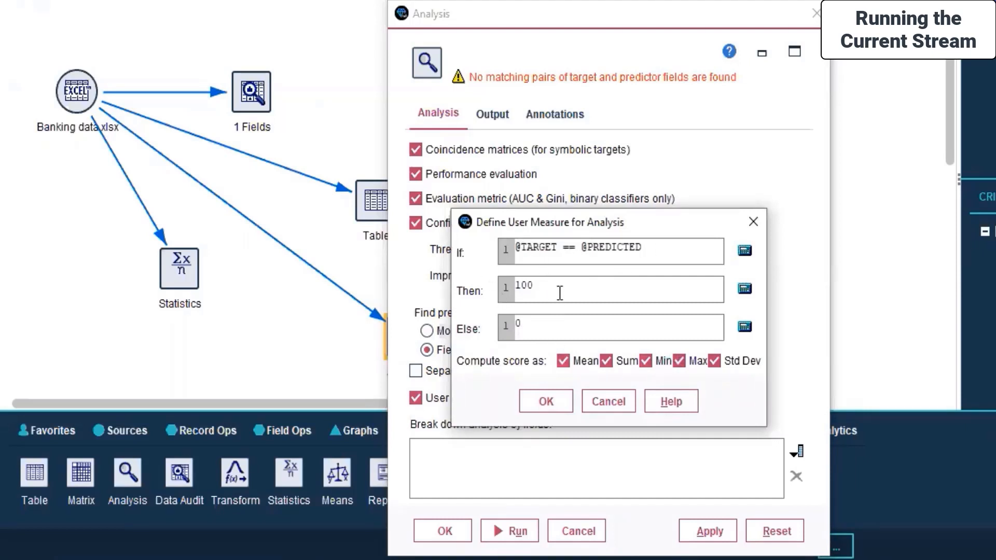
{"action": "left_click", "coordinate": [602, 410]}
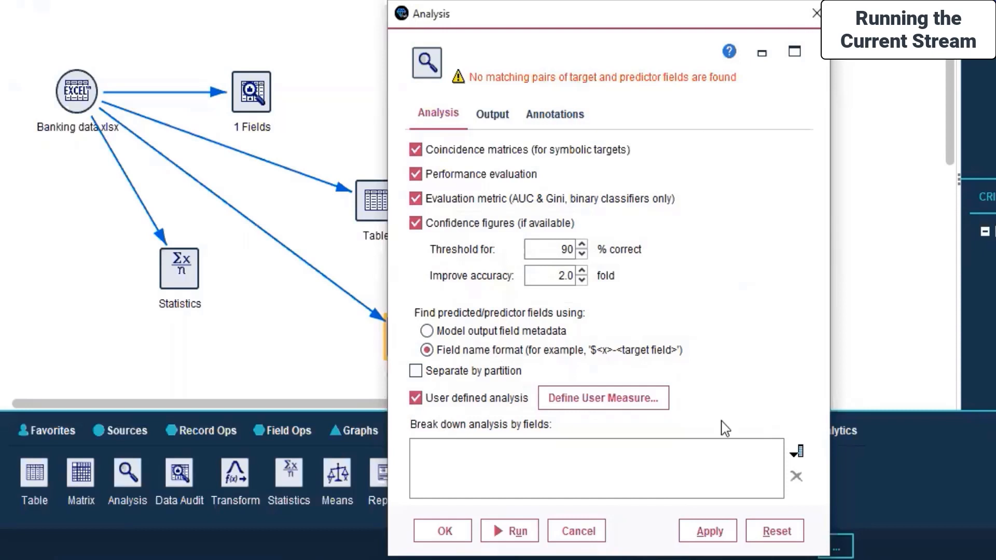
{"action": "left_click", "coordinate": [578, 532]}
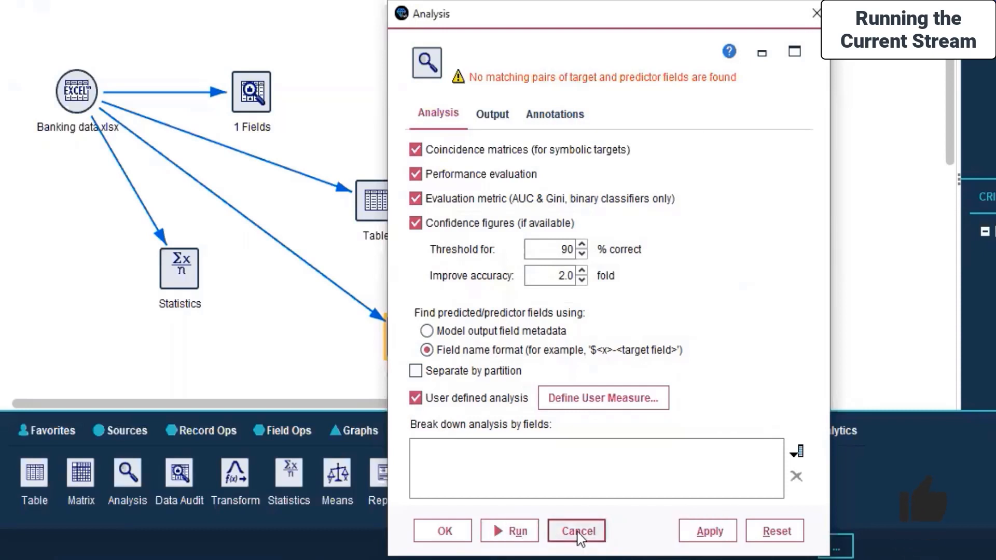
Preview the data from the Analysis node, look over the file options and close the preview
{"action": "right_click", "coordinate": [411, 336]}
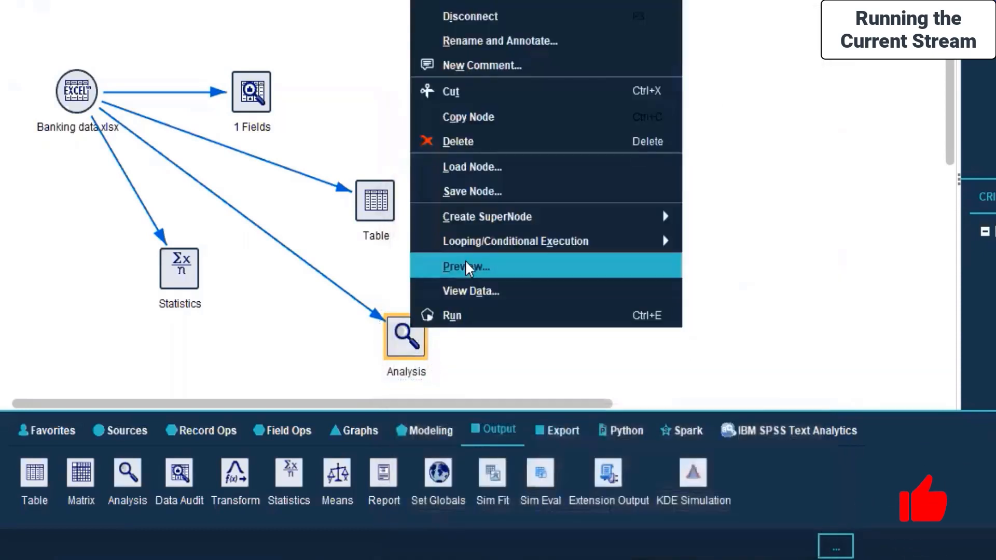
{"action": "left_click", "coordinate": [489, 264]}
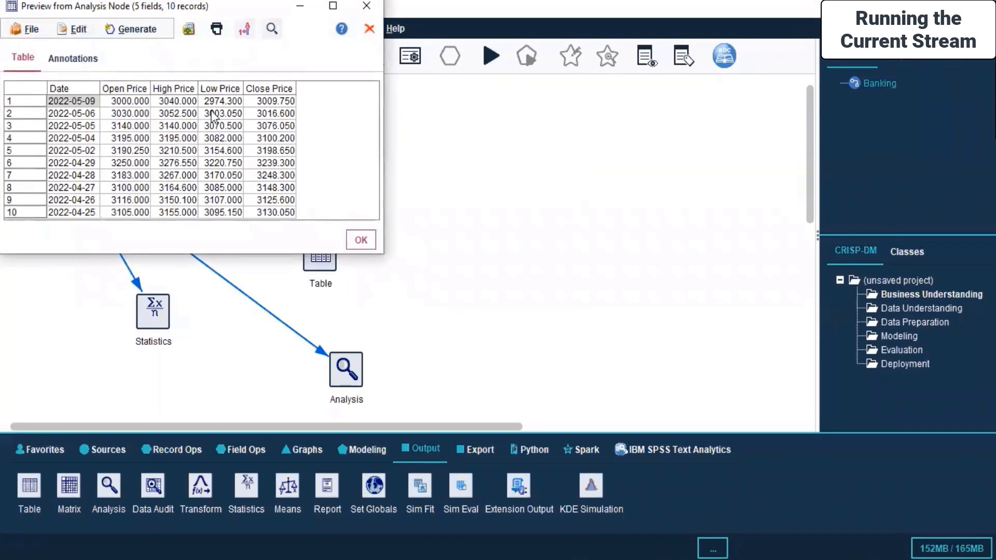
{"action": "left_click", "coordinate": [20, 34]}
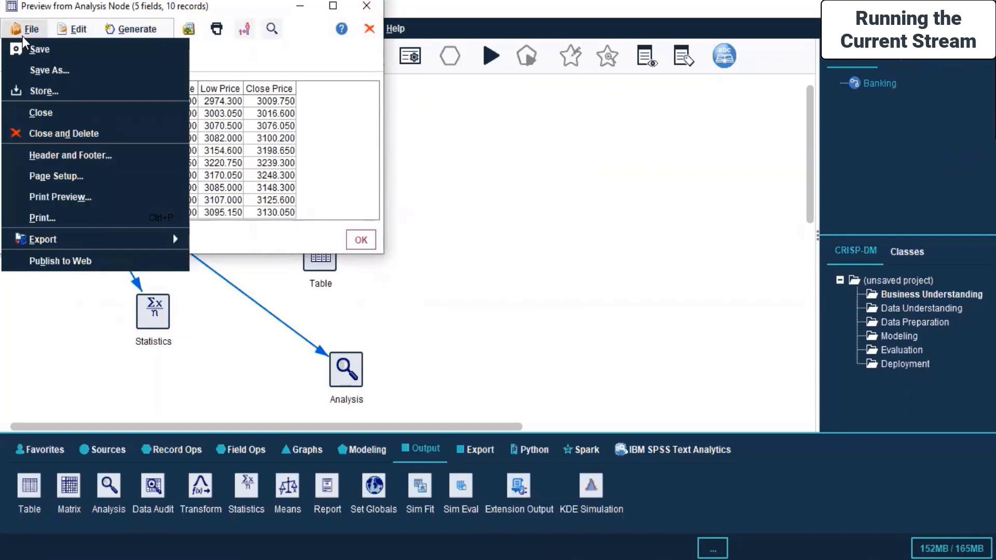
{"action": "left_click", "coordinate": [23, 37]}
{"action": "left_click", "coordinate": [366, 7]}
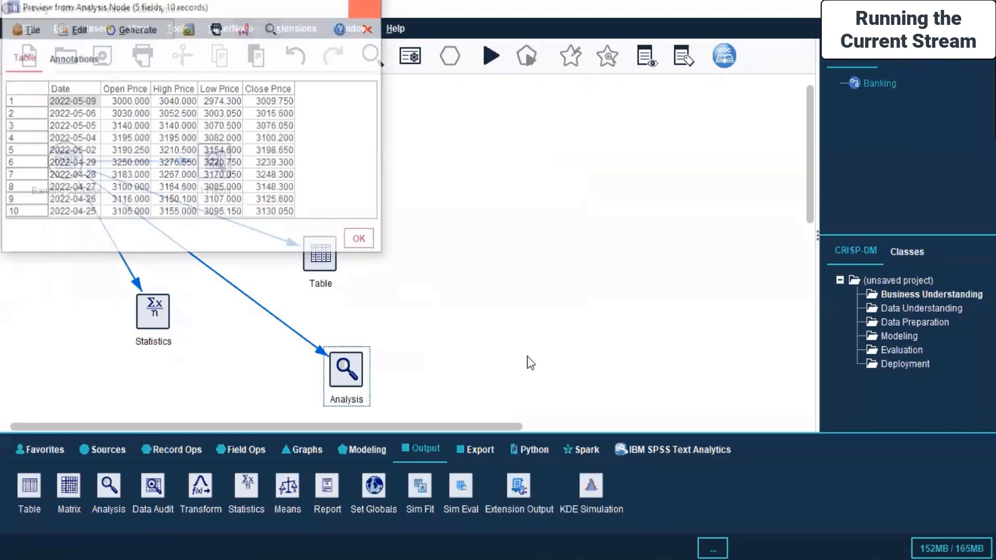
Delete the Analysis node from the Banking stream and clear the selection
{"action": "left_click", "coordinate": [345, 369]}
{"action": "right_click", "coordinate": [345, 366]}
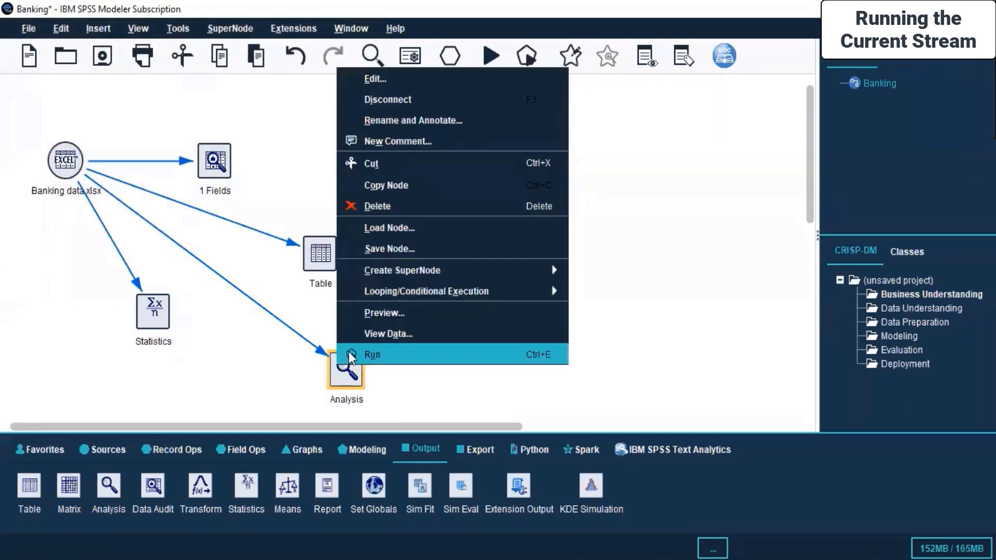
{"action": "left_click", "coordinate": [389, 208]}
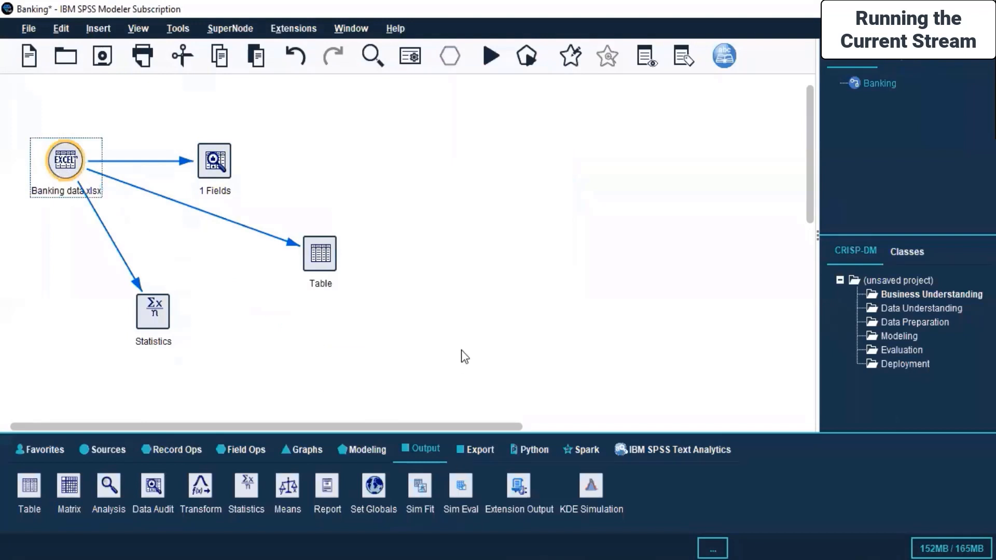
{"action": "left_click", "coordinate": [465, 167]}
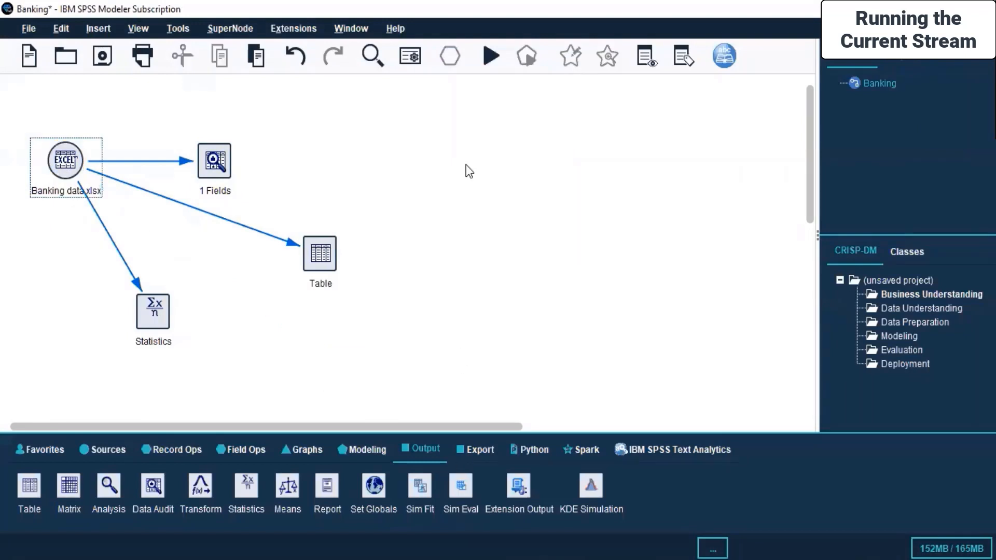
Pick the TCM modeling node and shift all existing stream nodes sideways together to free space beside the Excel source
{"action": "left_click", "coordinate": [376, 450]}
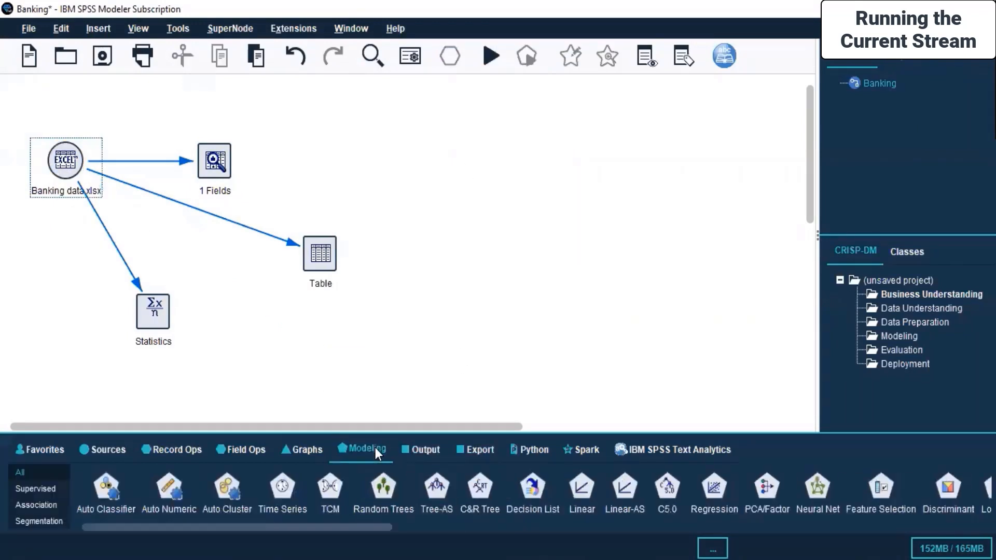
{"action": "left_click", "coordinate": [332, 493]}
{"action": "key", "text": "Tab"}
{"action": "left_click_drag", "start_coordinate": [11, 100], "coordinate": [392, 365]}
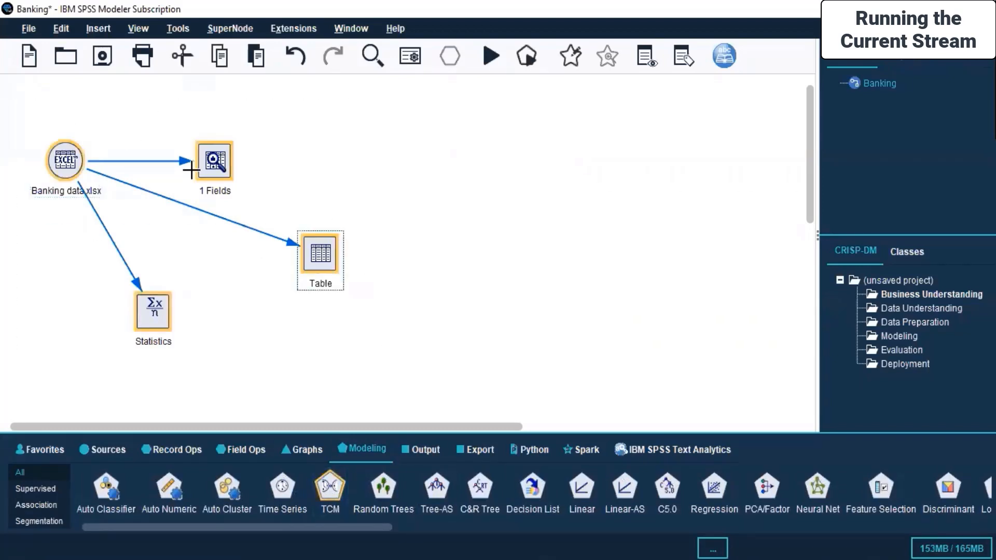
{"action": "left_click_drag", "start_coordinate": [61, 164], "coordinate": [395, 175]}
Add two TCM nodes, one below the Banking data.xlsx source and one level with it on its left
{"action": "left_click", "coordinate": [336, 314]}
{"action": "left_click", "coordinate": [336, 497]}
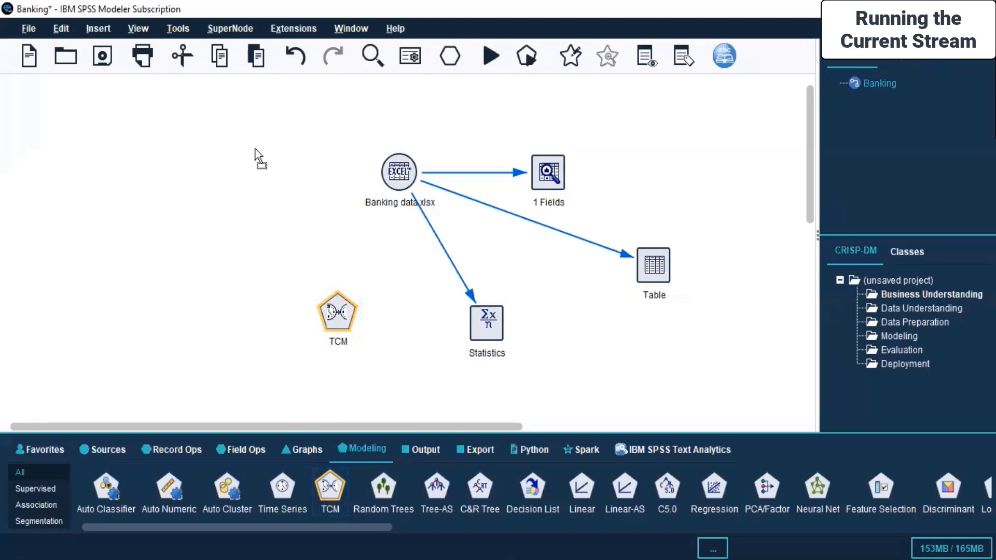
{"action": "left_click", "coordinate": [173, 176]}
Connect the Banking data.xlsx source to the TCM node on its left
{"action": "left_click", "coordinate": [394, 166]}
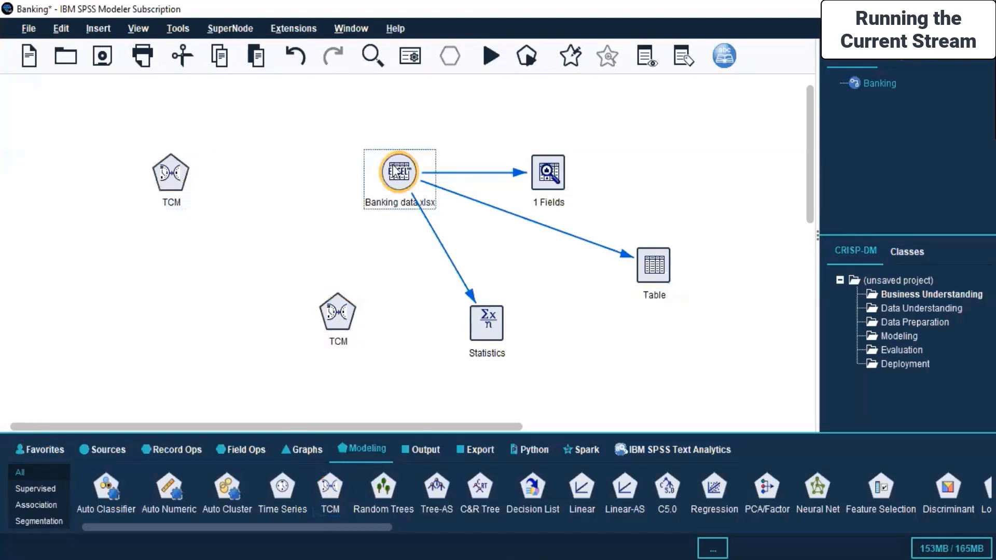
{"action": "right_click", "coordinate": [393, 165]}
{"action": "left_click", "coordinate": [435, 198]}
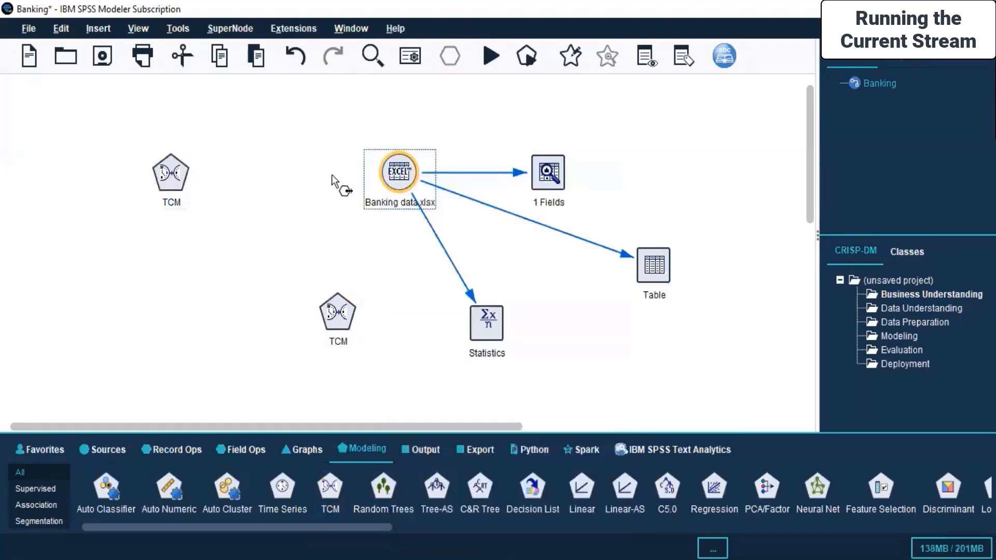
{"action": "left_click", "coordinate": [174, 174]}
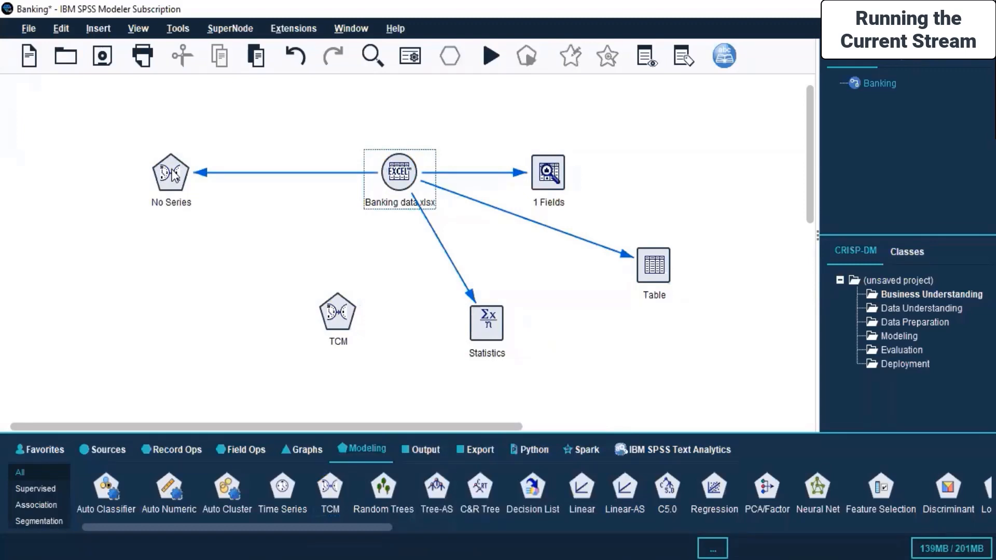
Open the connected TCM node for editing, look through its data specifications, build and model options, and return to its field settings
{"action": "right_click", "coordinate": [174, 173]}
{"action": "key", "text": "Escape"}
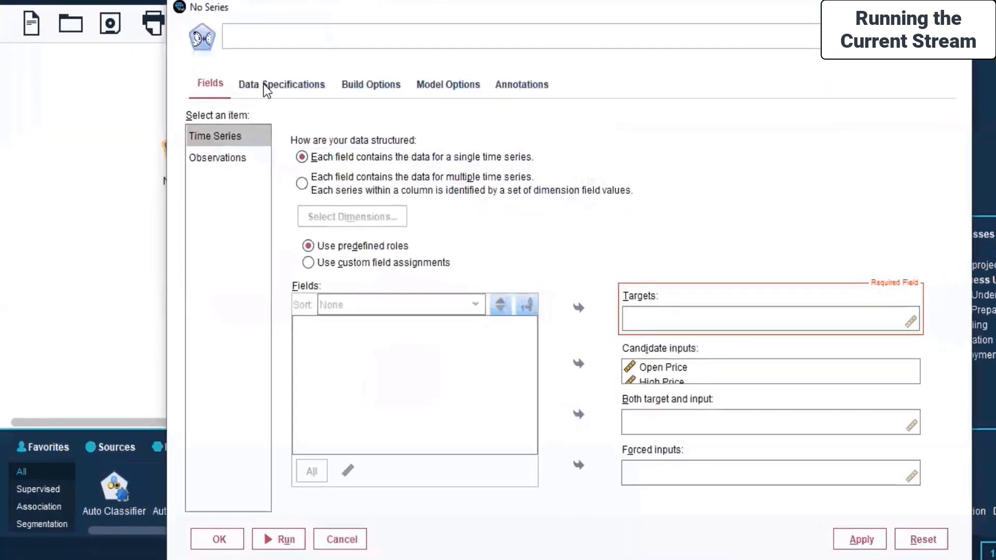
{"action": "left_click", "coordinate": [264, 84]}
{"action": "left_click", "coordinate": [396, 84]}
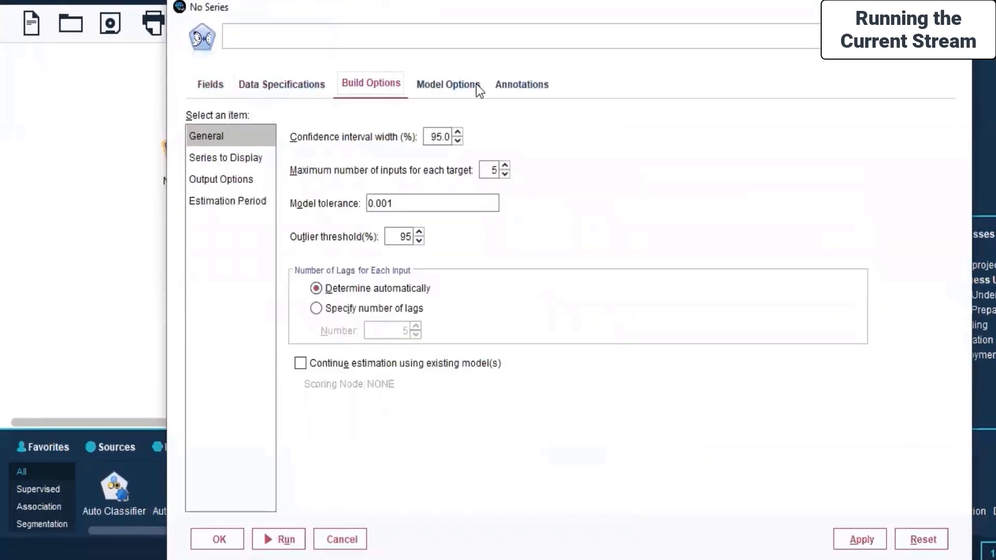
{"action": "left_click", "coordinate": [476, 84]}
{"action": "left_click", "coordinate": [242, 84]}
{"action": "left_click", "coordinate": [212, 84]}
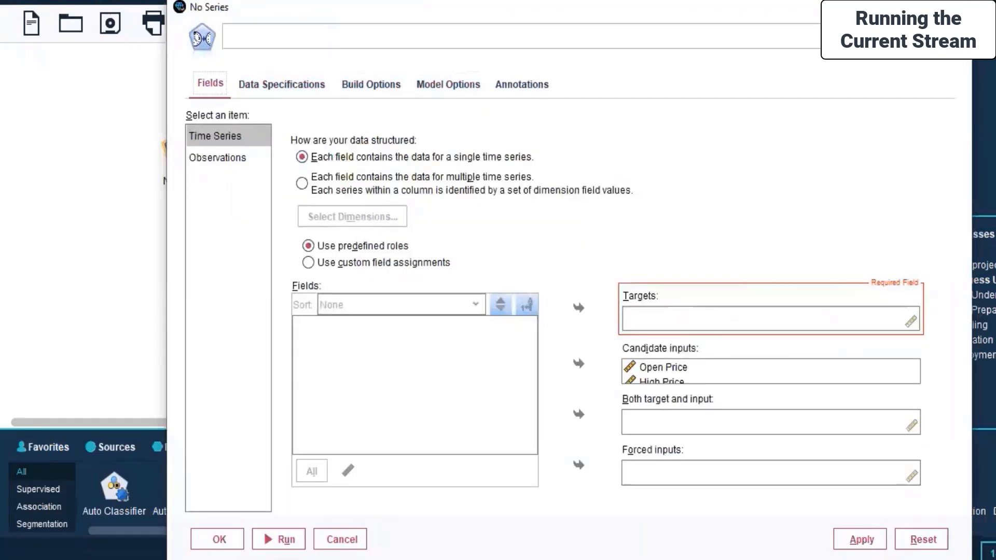
Switch the TCM node to custom field assignments and assign High Price as the target
{"action": "left_click", "coordinate": [418, 263]}
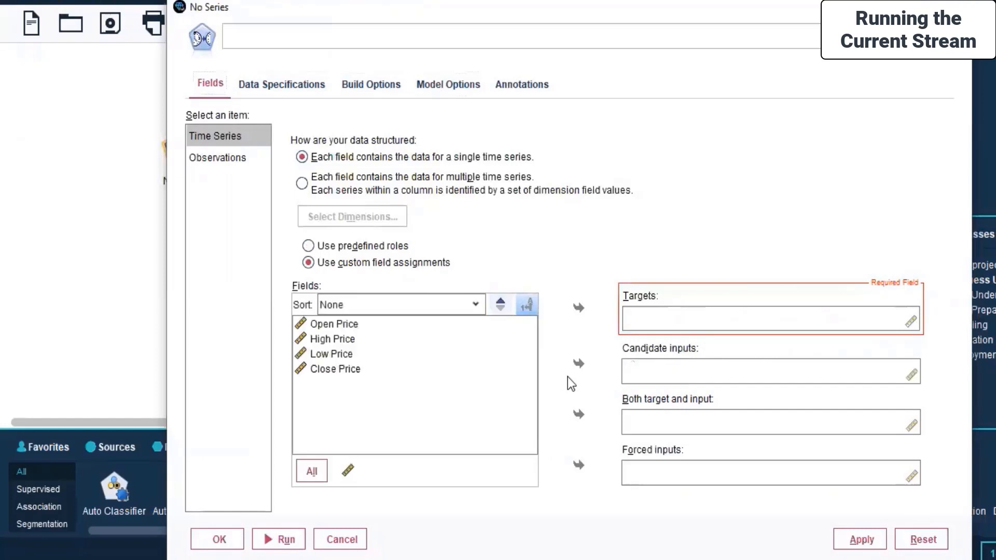
{"action": "left_click", "coordinate": [649, 312]}
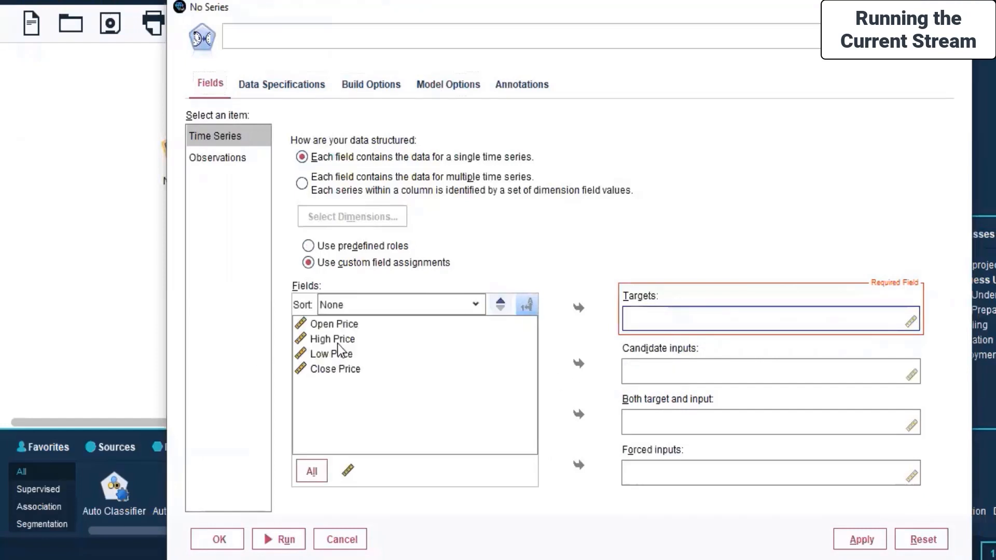
{"action": "left_click", "coordinate": [441, 339]}
{"action": "left_click", "coordinate": [580, 309]}
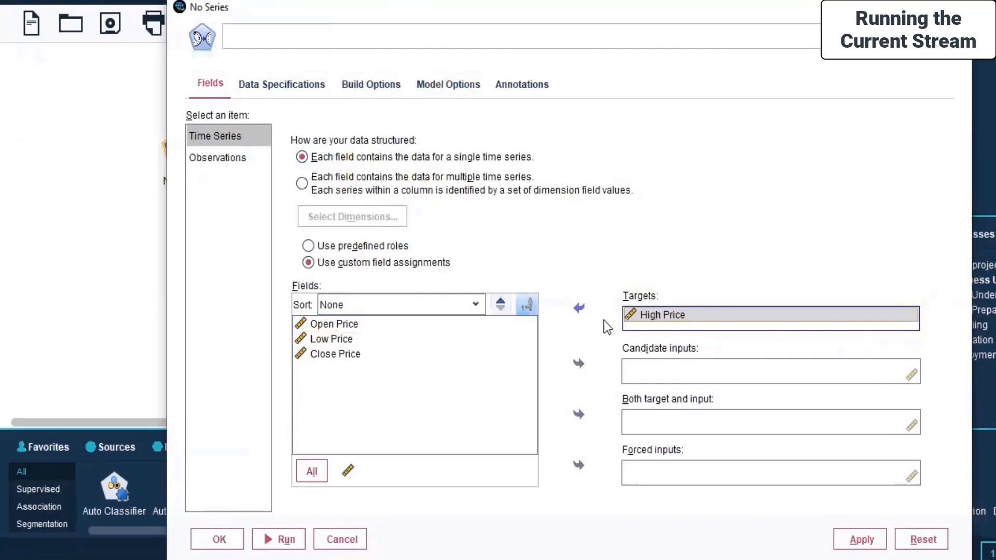
Assign Open Price as a candidate input, apply the TCM node settings and close them
{"action": "left_click", "coordinate": [702, 369]}
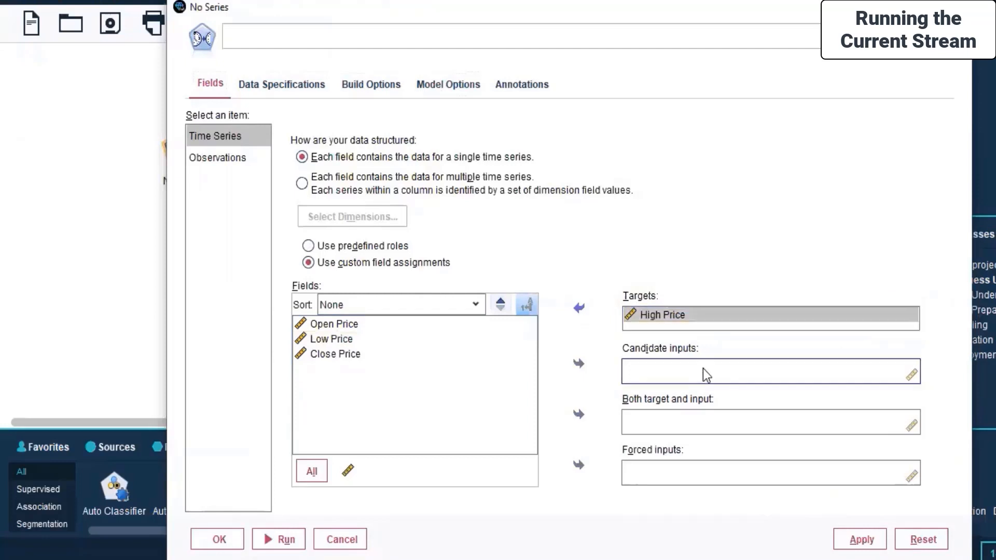
{"action": "left_click", "coordinate": [322, 326]}
{"action": "left_click", "coordinate": [569, 371]}
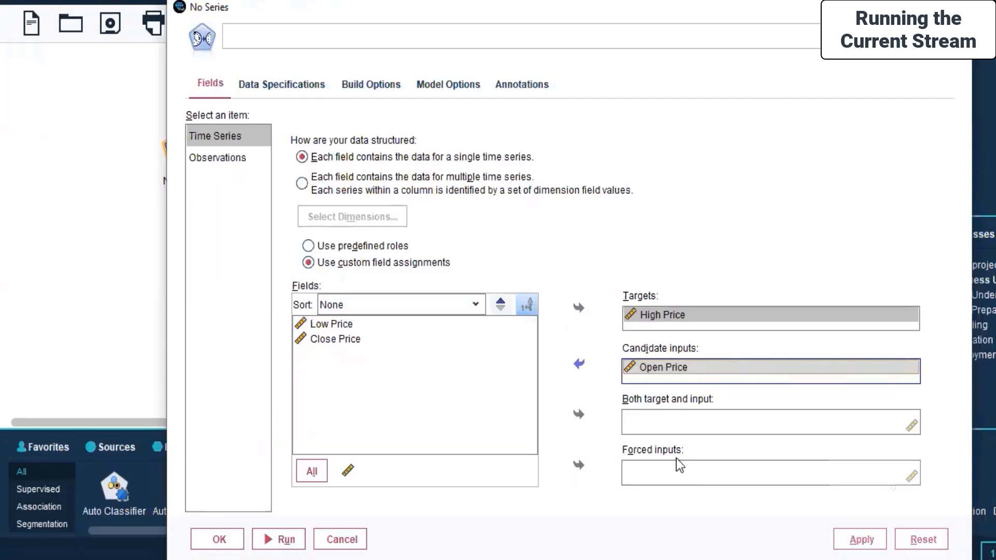
{"action": "left_click", "coordinate": [848, 547]}
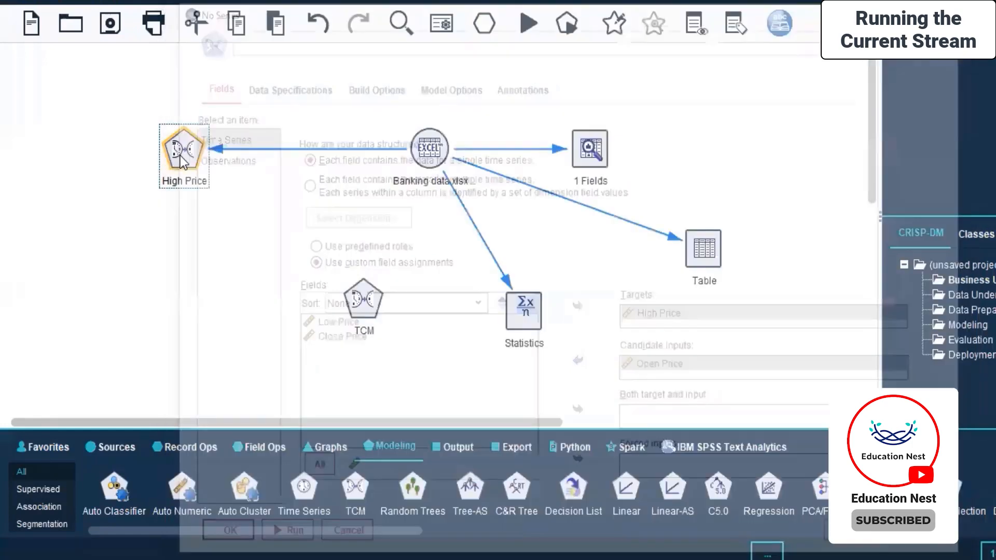
Try to run the High Price TCM node, read the execution messages and close them
{"action": "right_click", "coordinate": [181, 156]}
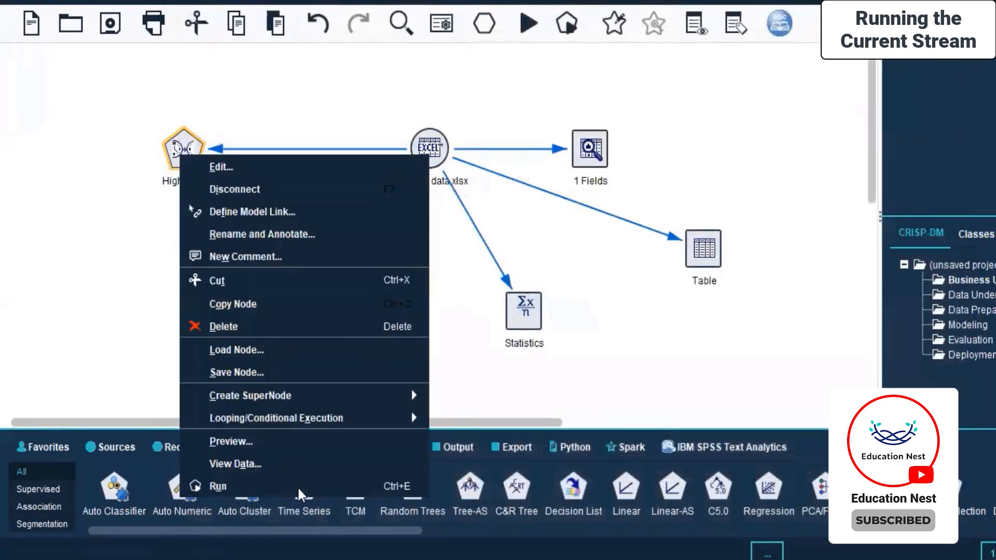
{"action": "left_click", "coordinate": [265, 486]}
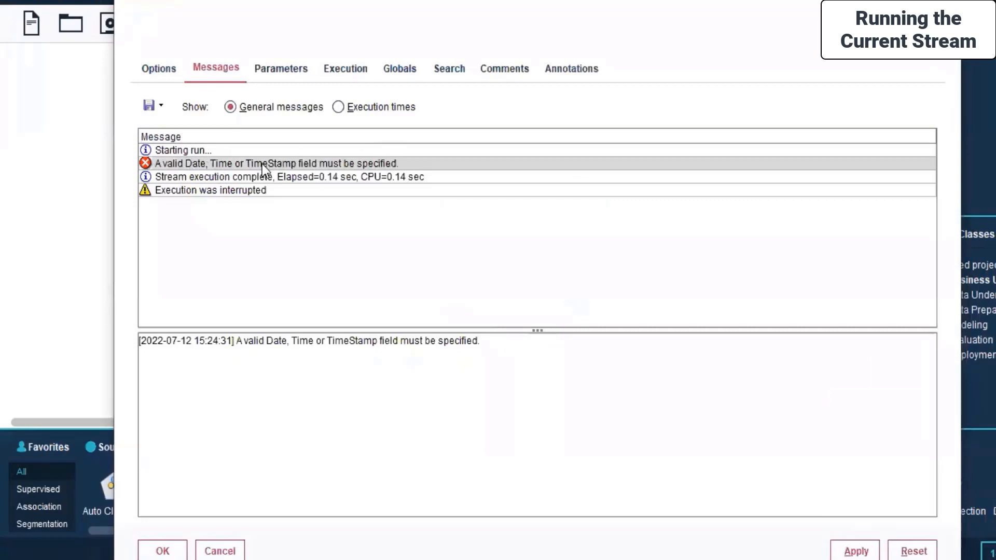
{"action": "mouse_move", "coordinate": [231, 20]}
{"action": "left_mouse_down"}
{"action": "mouse_move", "coordinate": [289, 54]}
{"action": "mouse_move", "coordinate": [222, 36]}
{"action": "left_mouse_up"}
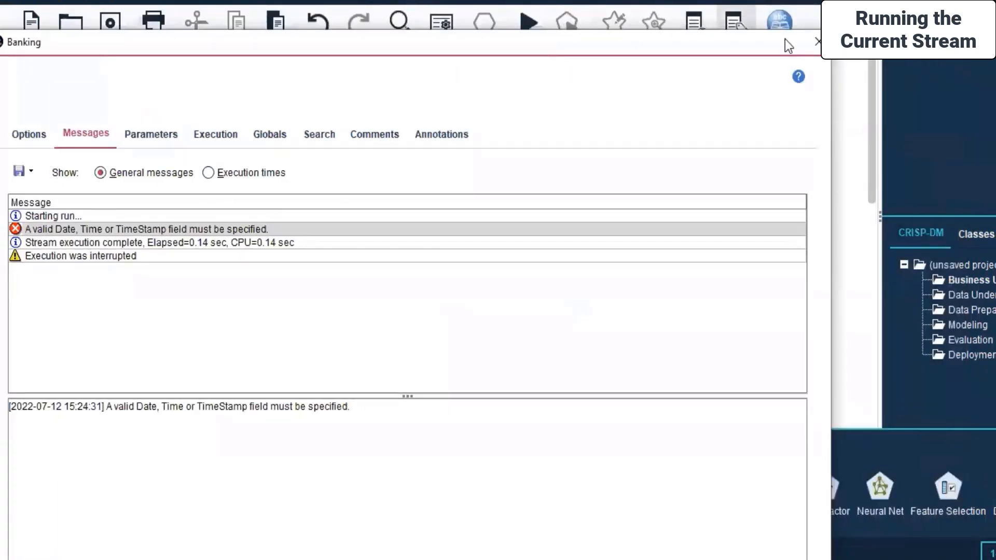
{"action": "left_click", "coordinate": [816, 42]}
Delete the High Price TCM node and place an STP modeling node to the left of the Banking data.xlsx source
{"action": "right_click", "coordinate": [184, 148]}
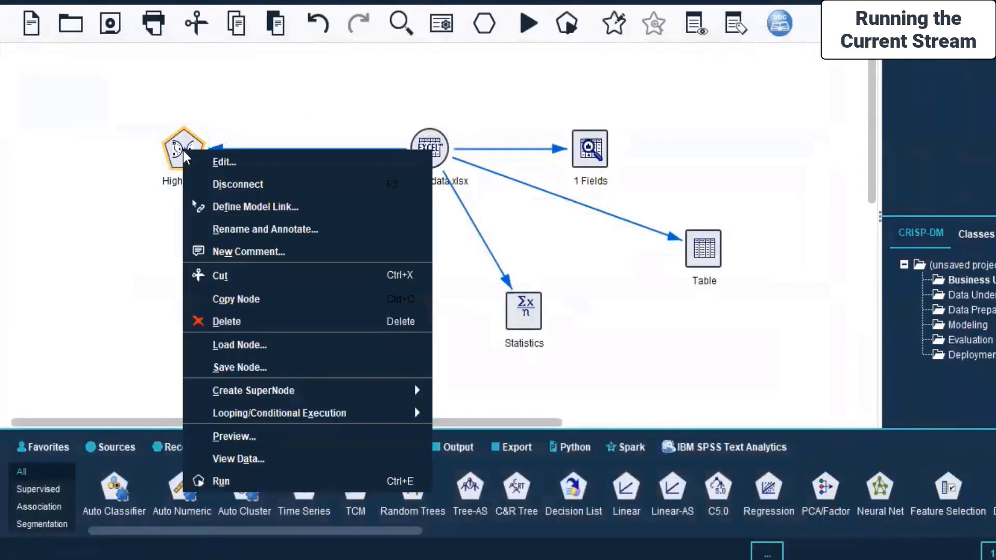
{"action": "left_click", "coordinate": [227, 321]}
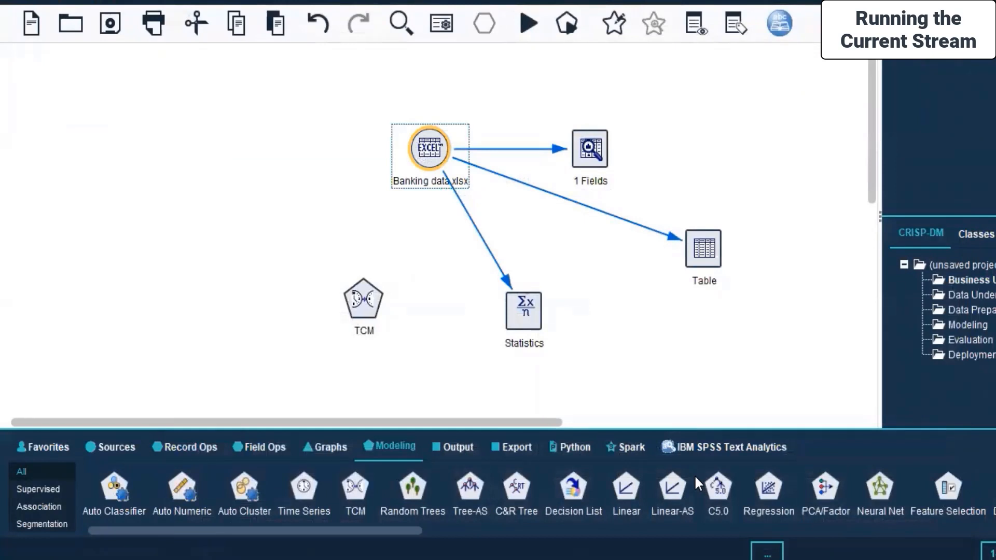
{"action": "left_click_drag", "start_coordinate": [397, 524], "coordinate": [855, 537]}
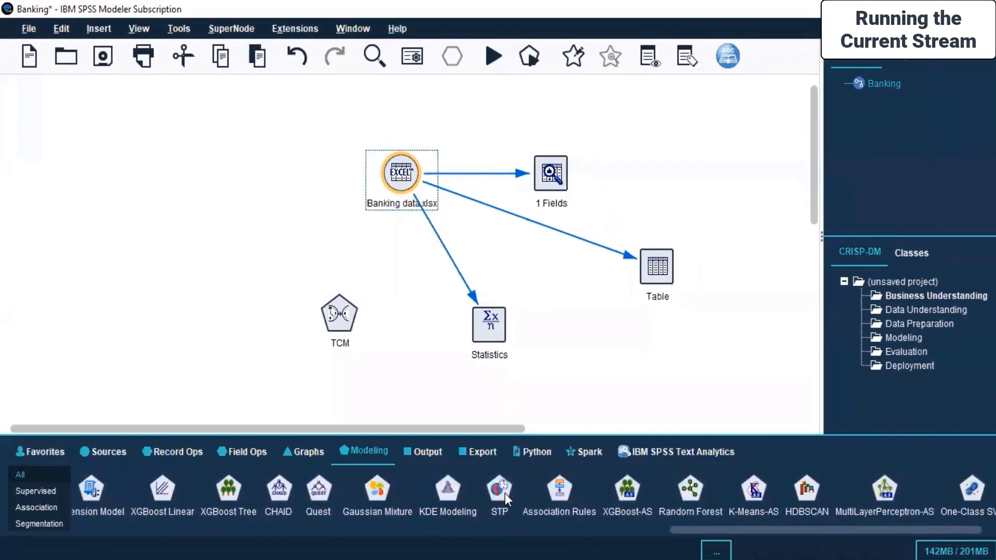
{"action": "left_click", "coordinate": [505, 493]}
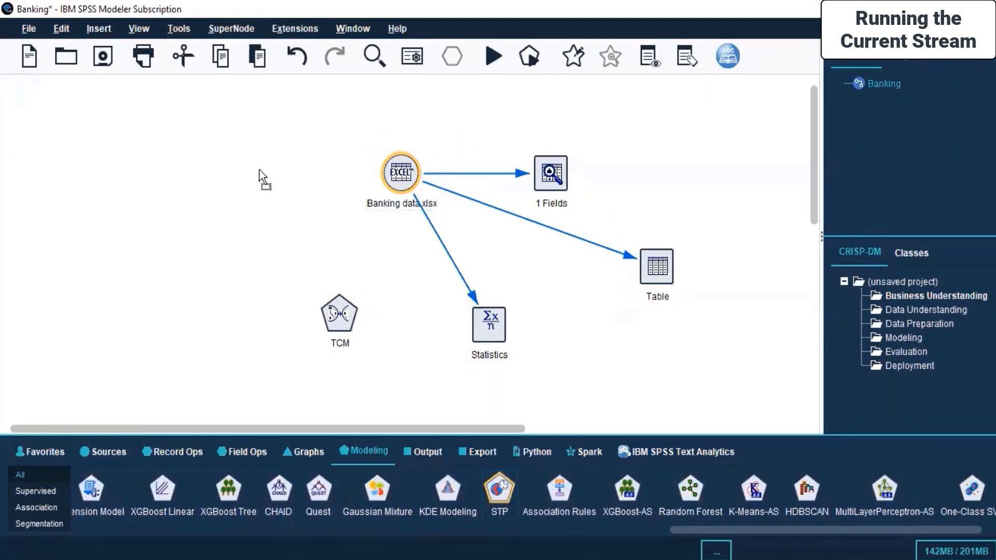
{"action": "left_click", "coordinate": [195, 176]}
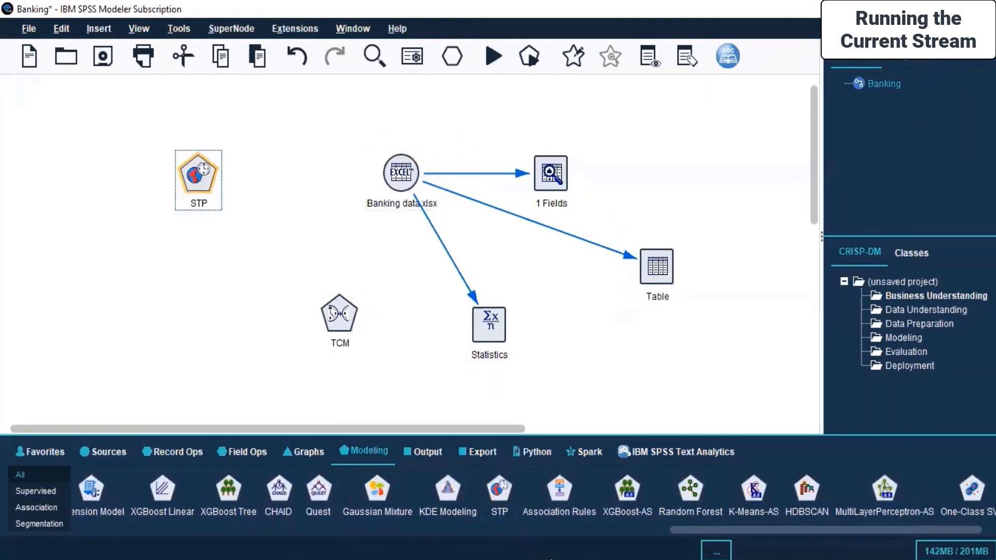
Connect the Banking data.xlsx source to the STP node
{"action": "left_click_drag", "start_coordinate": [726, 526], "coordinate": [141, 552]}
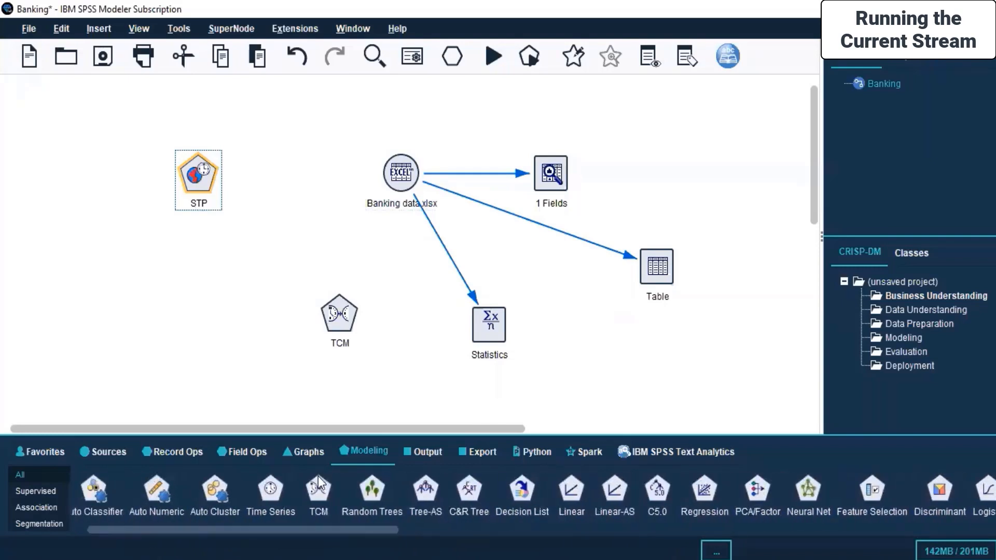
{"action": "left_click", "coordinate": [400, 173]}
{"action": "right_click", "coordinate": [398, 172]}
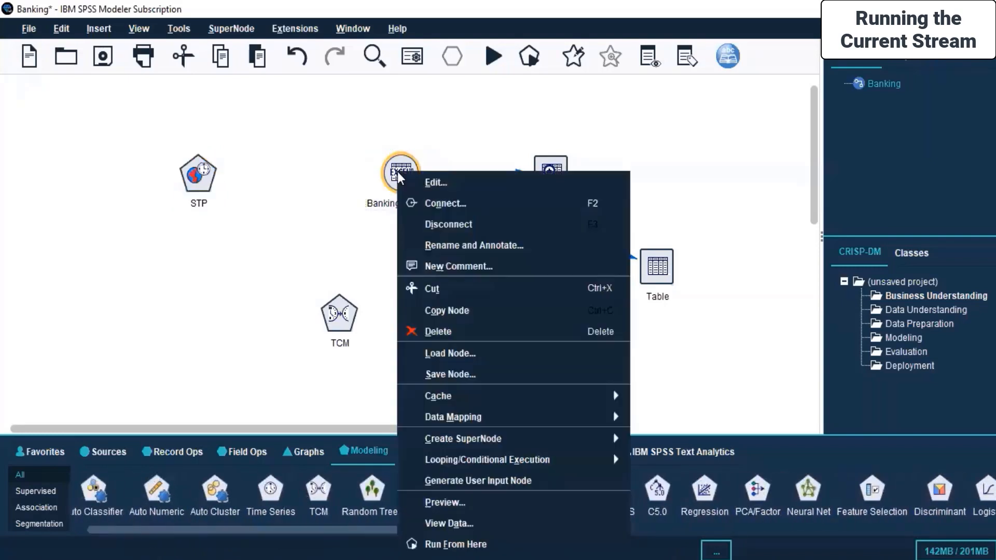
{"action": "left_click", "coordinate": [434, 204]}
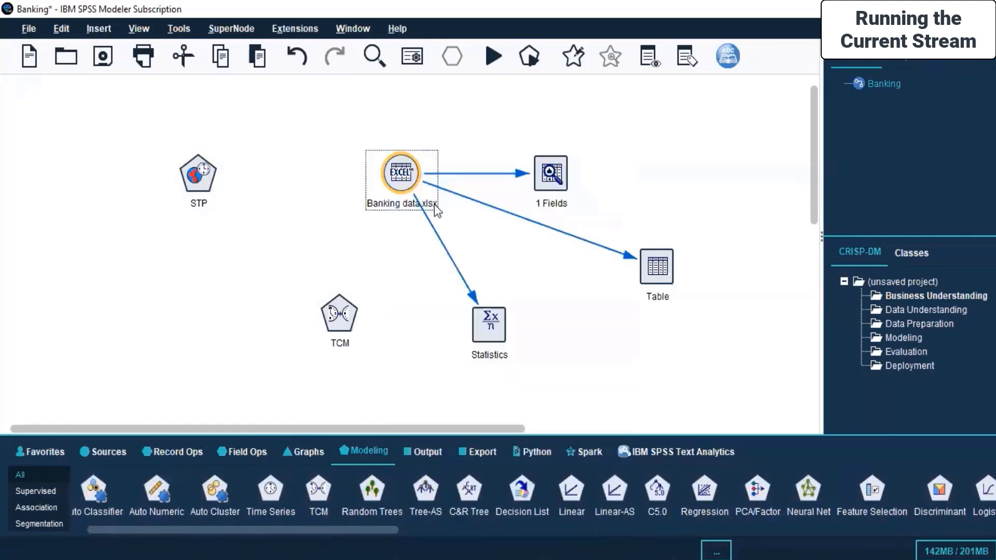
{"action": "left_click", "coordinate": [193, 186]}
Open the STP node for editing, switch to custom field assignments and remove all four price fields from its predictors
{"action": "right_click", "coordinate": [208, 162]}
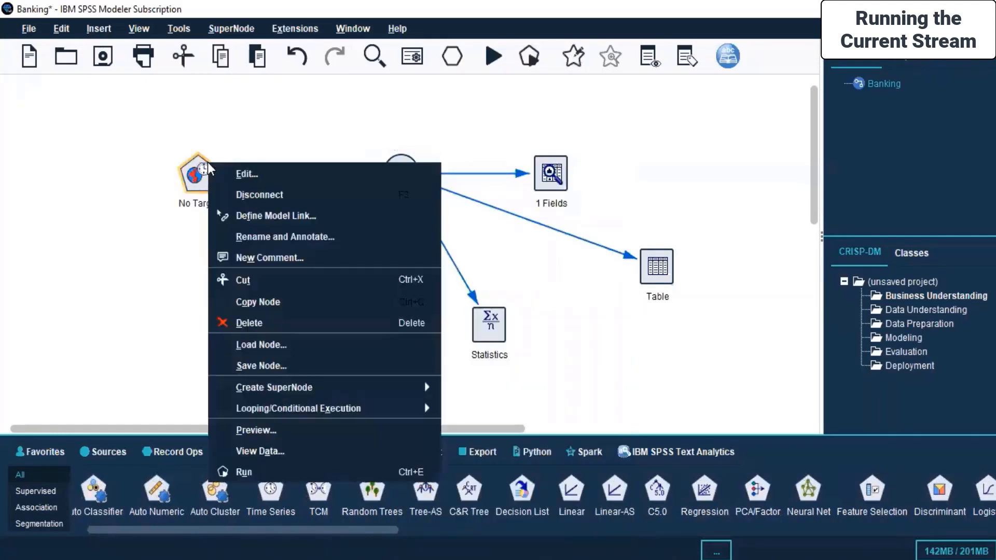
{"action": "left_click", "coordinate": [245, 171]}
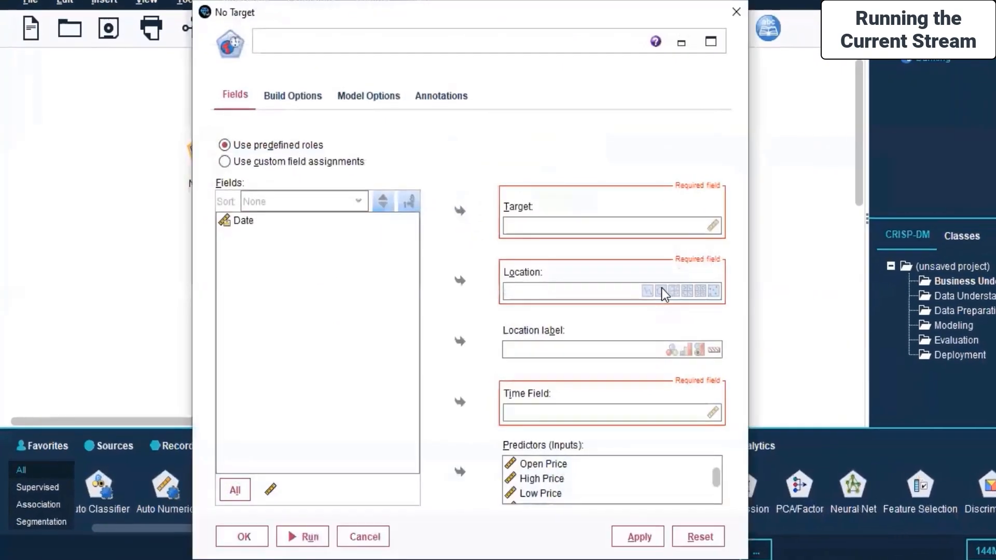
{"action": "left_click", "coordinate": [564, 227]}
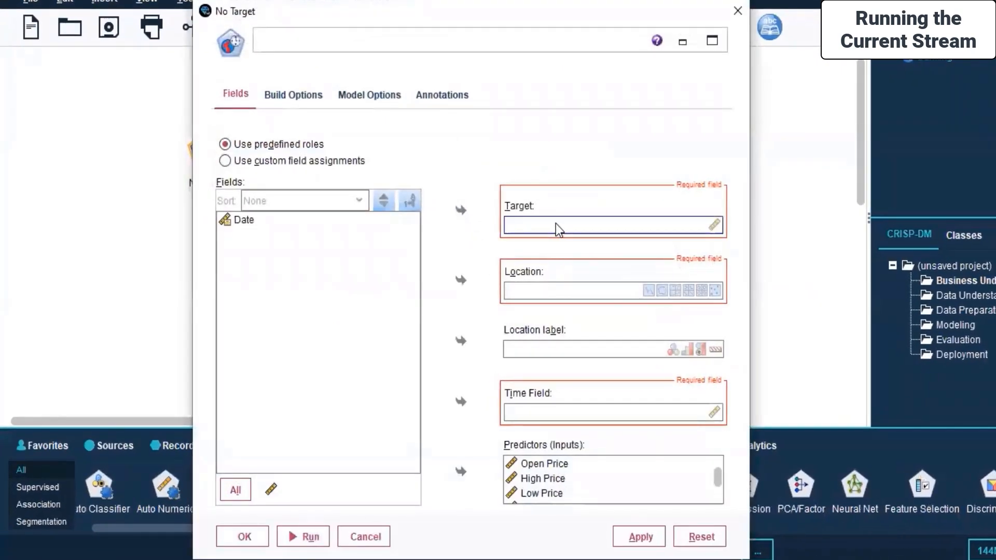
{"action": "left_click", "coordinate": [224, 160]}
{"action": "left_click", "coordinate": [543, 463]}
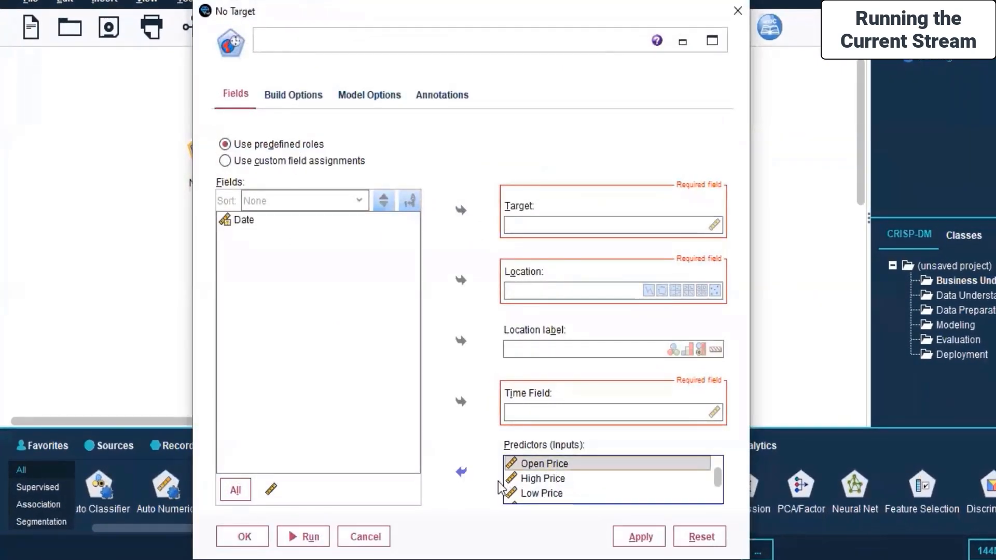
{"action": "left_click", "coordinate": [461, 471]}
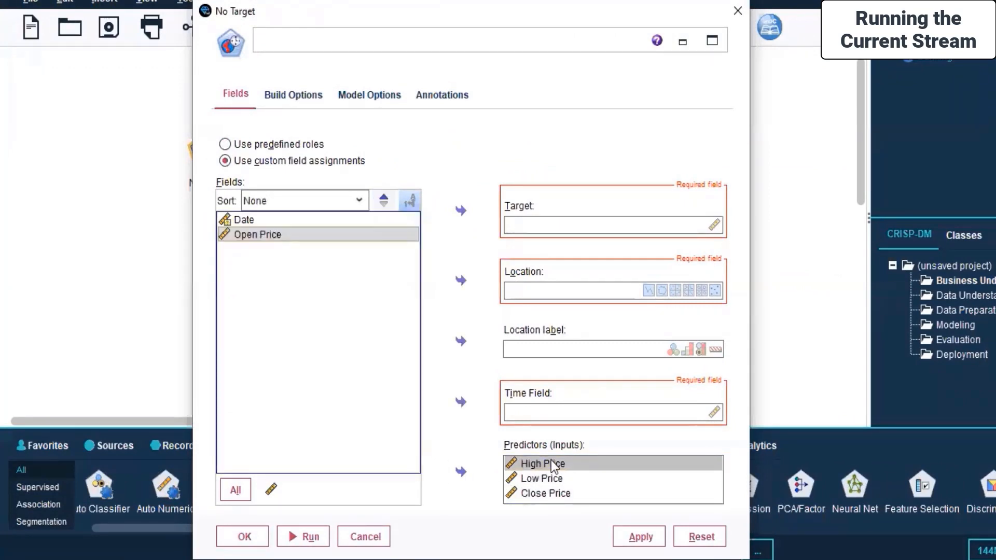
{"action": "left_click", "coordinate": [551, 460]}
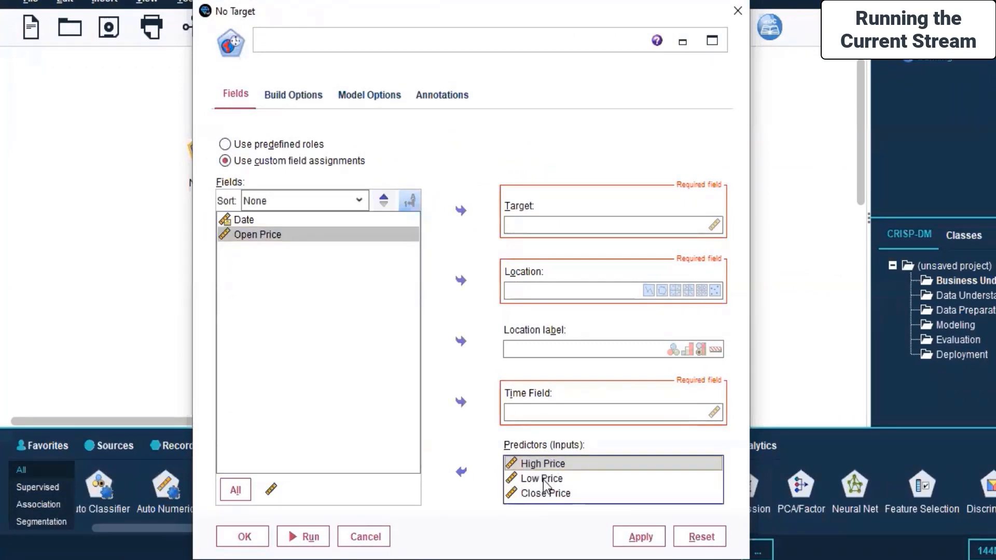
{"action": "left_click", "coordinate": [543, 480], "text": "ctrl"}
{"action": "left_click", "coordinate": [538, 492], "text": "ctrl"}
{"action": "left_click", "coordinate": [460, 470]}
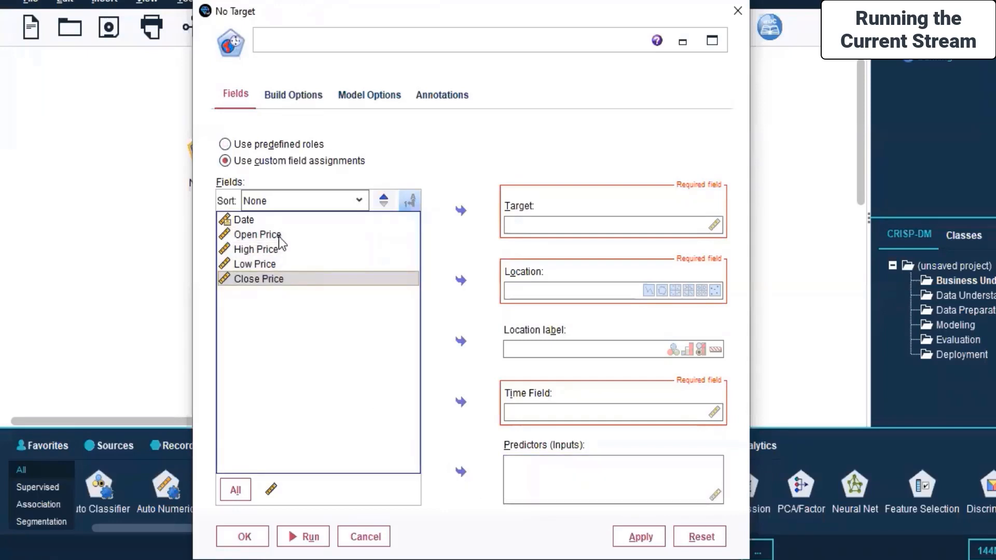
Assign Close Price as the STP node's target and Date as its time field
{"action": "left_click", "coordinate": [282, 251]}
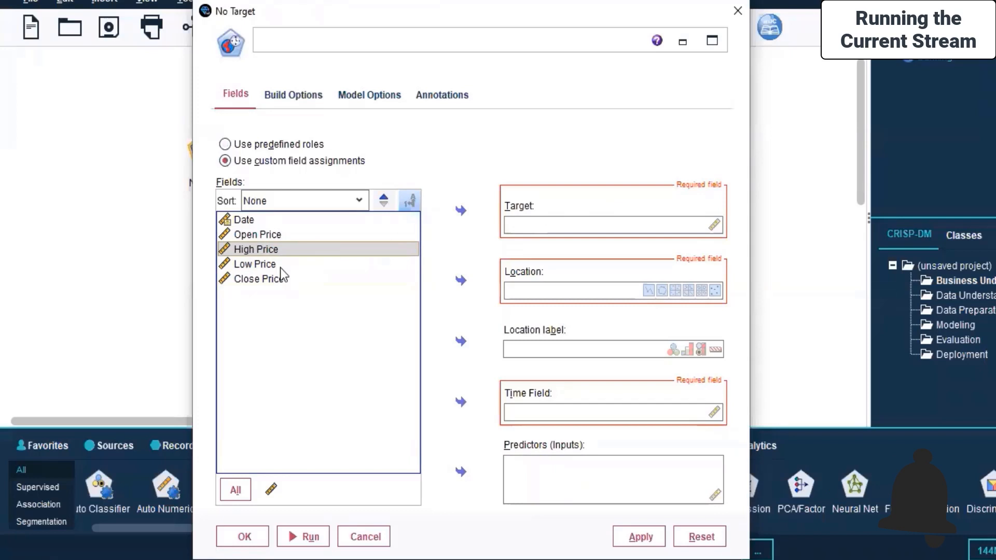
{"action": "left_click", "coordinate": [244, 284]}
{"action": "left_click", "coordinate": [462, 211]}
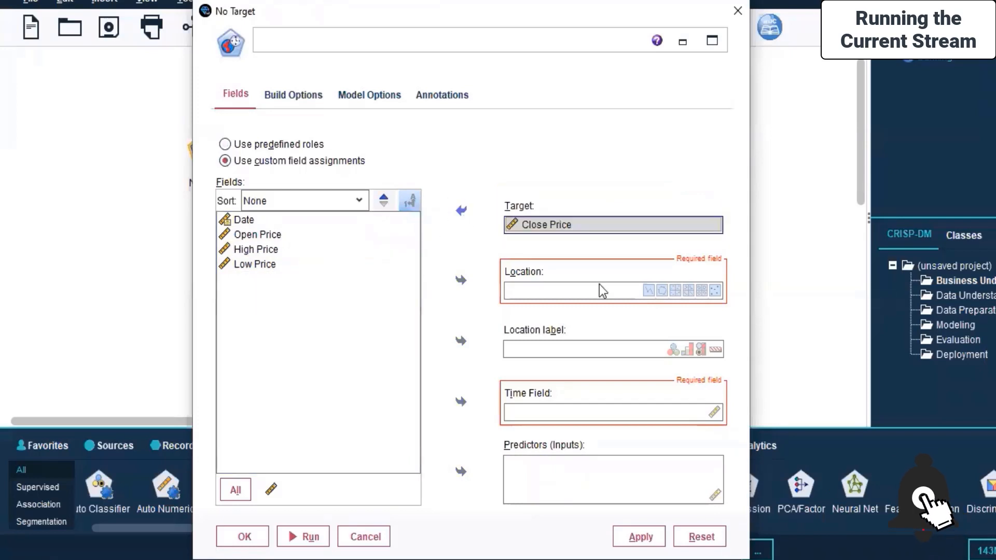
{"action": "left_click", "coordinate": [247, 224]}
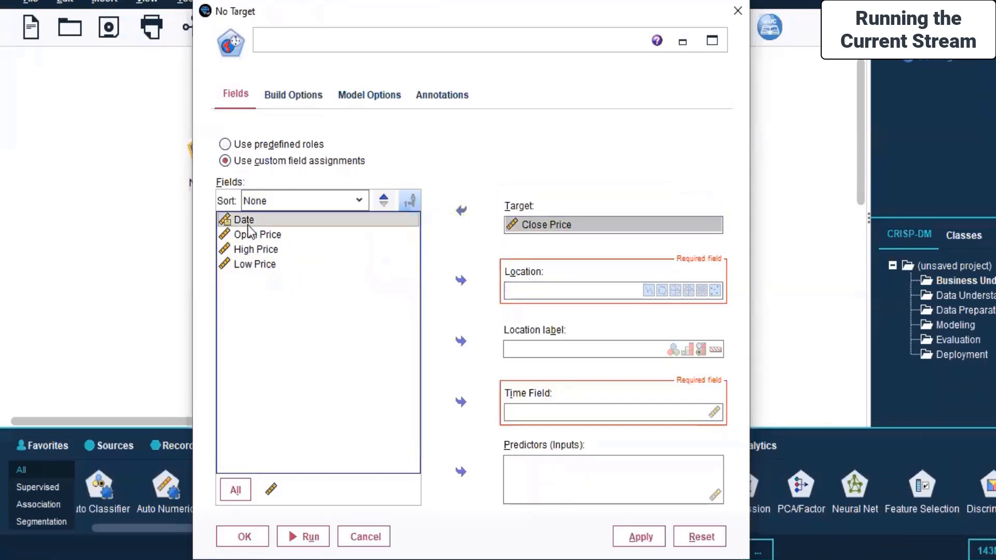
{"action": "left_click", "coordinate": [529, 413]}
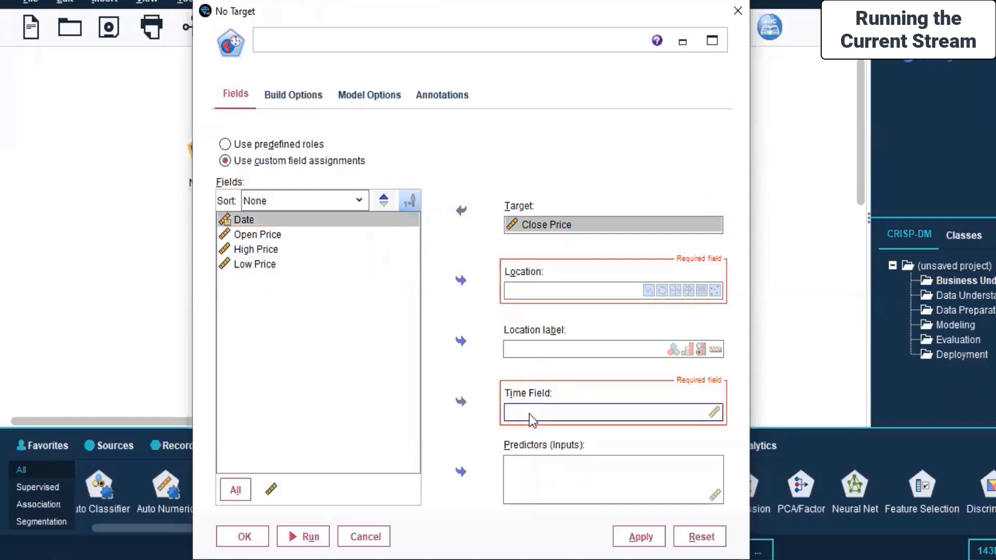
{"action": "left_click", "coordinate": [461, 402]}
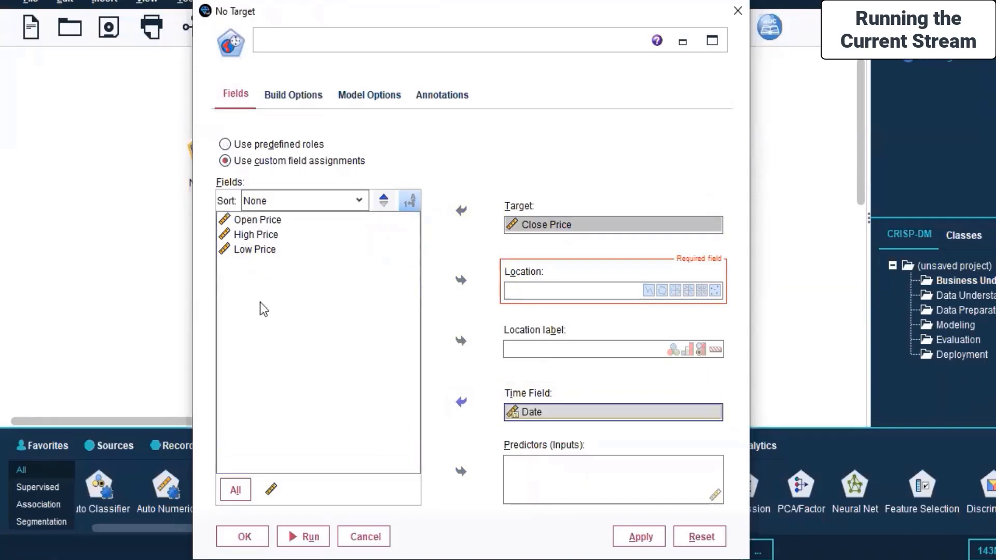
Add Open Price as a predictor in the STP node's field assignments
{"action": "left_click", "coordinate": [520, 477]}
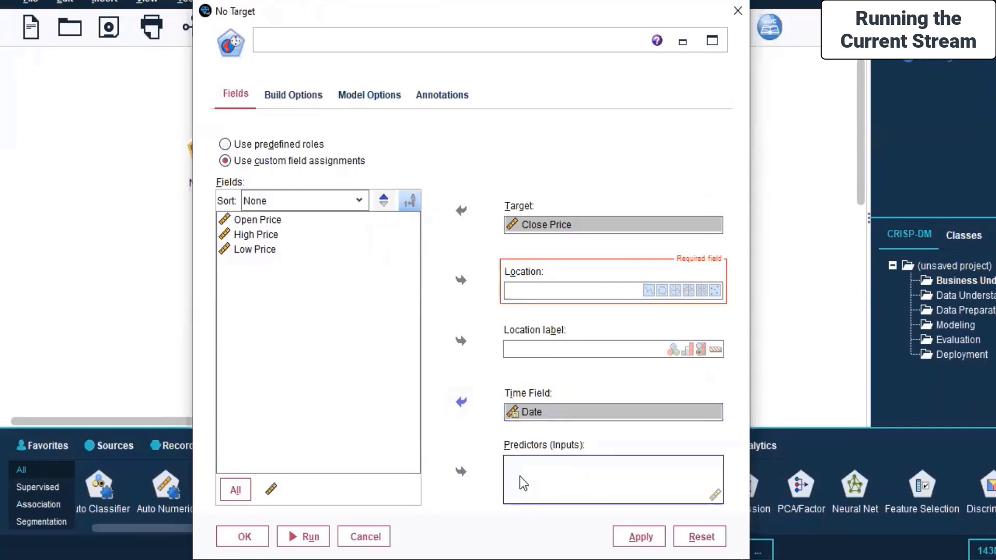
{"action": "left_click", "coordinate": [241, 220]}
{"action": "left_click", "coordinate": [459, 473]}
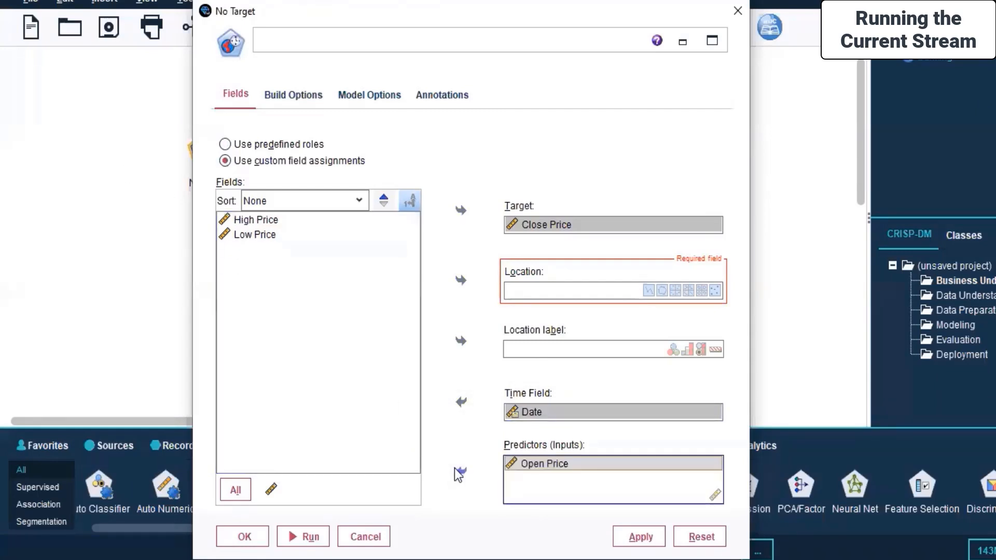
{"action": "left_click", "coordinate": [670, 353]}
{"action": "left_click", "coordinate": [530, 293]}
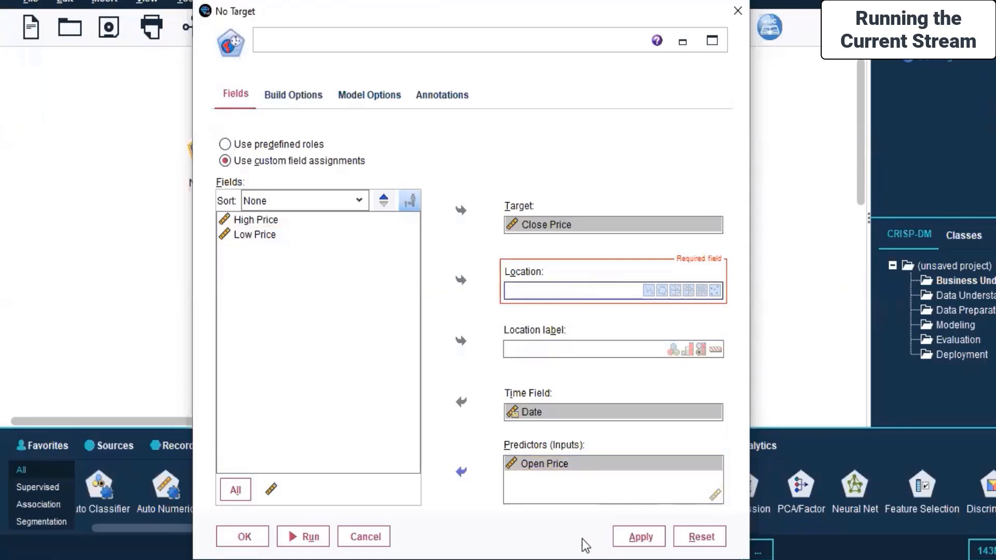
Examine the STP node's time interval, basic, advanced and output build options, along with its model options and annotations
{"action": "left_click", "coordinate": [270, 94]}
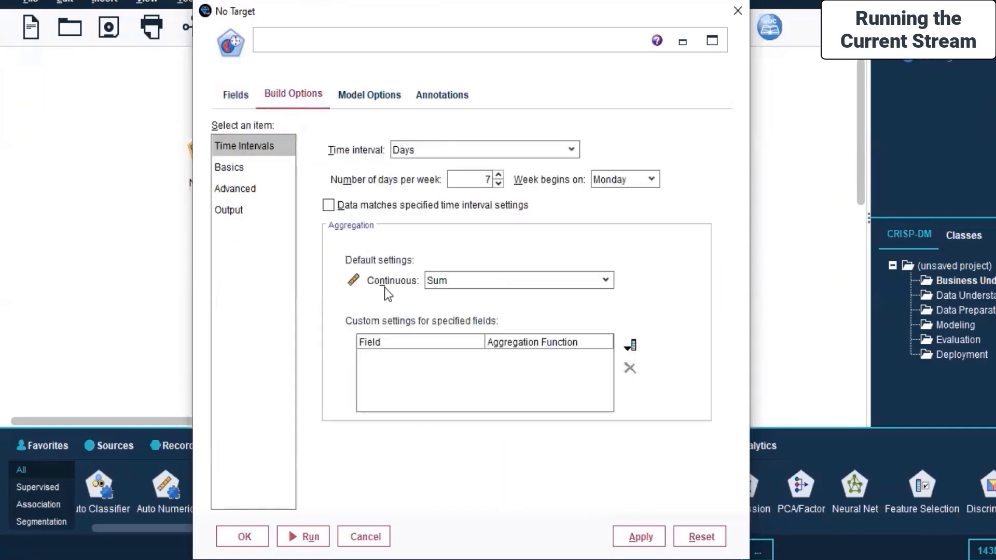
{"action": "left_click", "coordinate": [523, 145]}
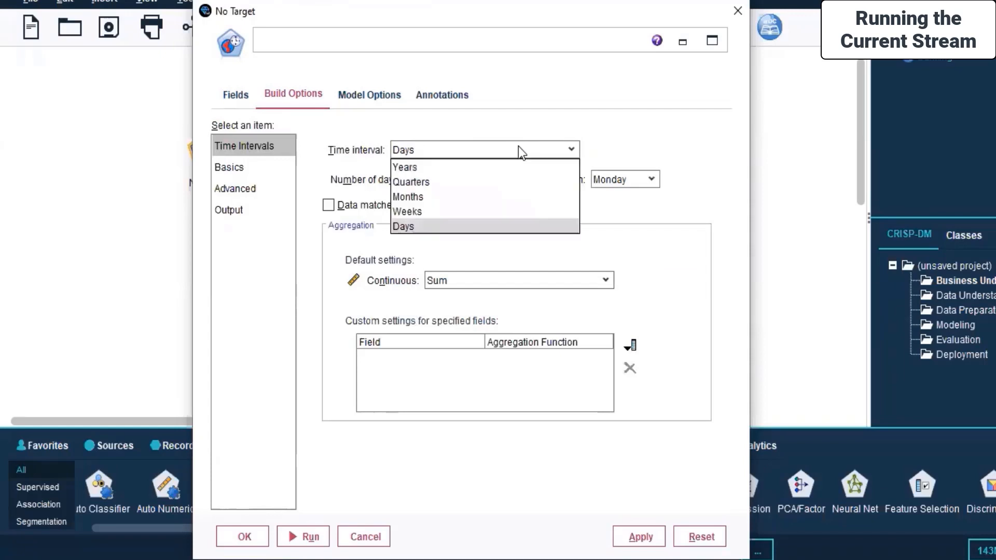
{"action": "left_click", "coordinate": [518, 146]}
{"action": "left_click", "coordinate": [375, 97]}
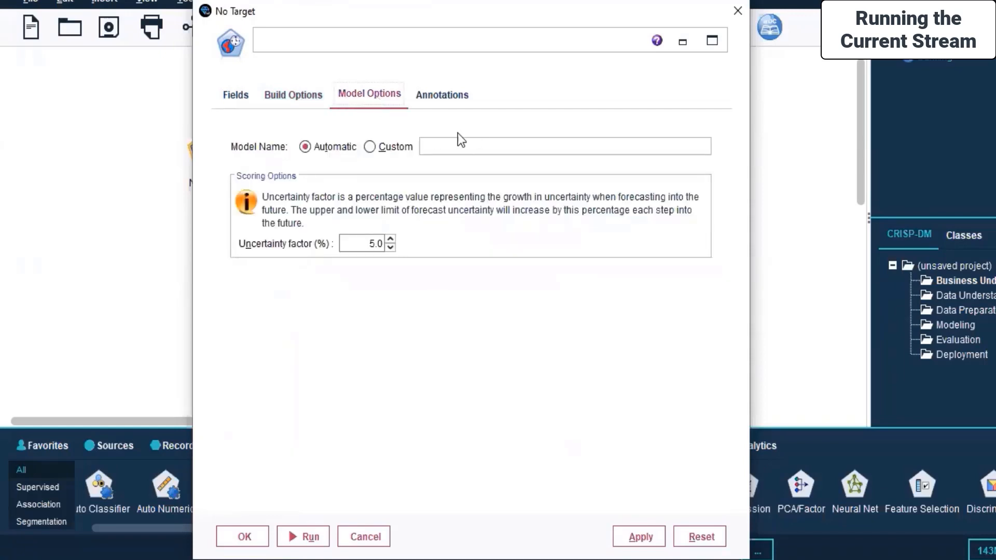
{"action": "left_click", "coordinate": [433, 100]}
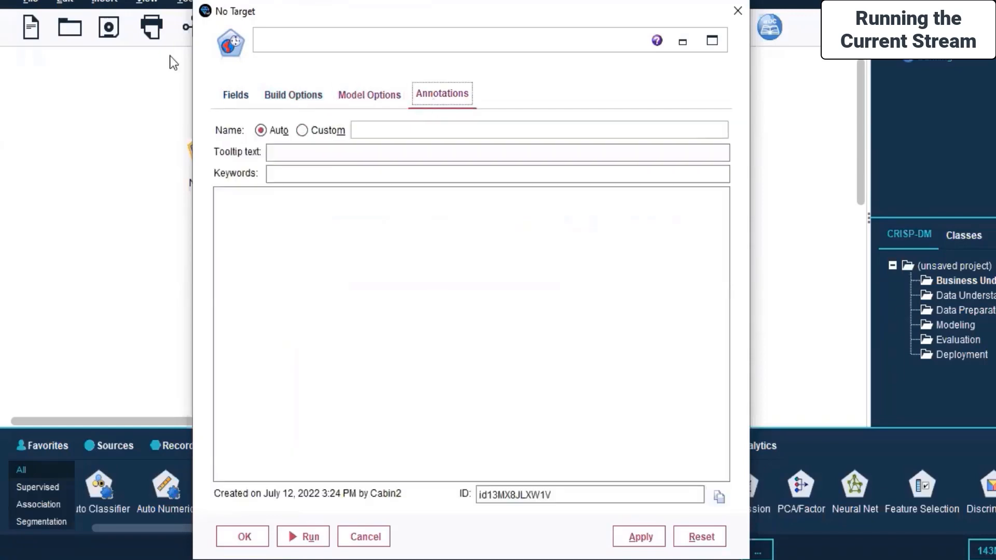
{"action": "left_click", "coordinate": [269, 95]}
{"action": "left_click", "coordinate": [244, 169]}
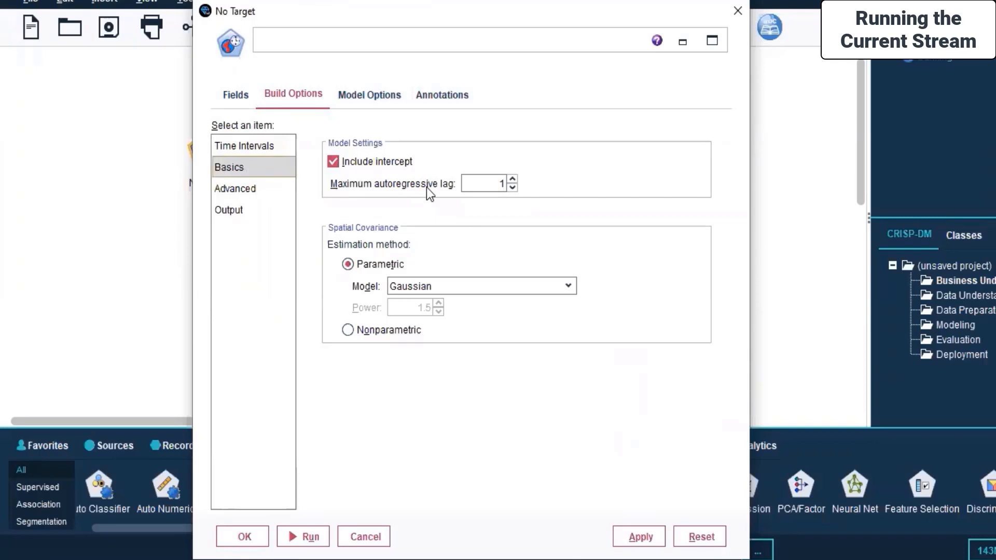
{"action": "left_click", "coordinate": [266, 188]}
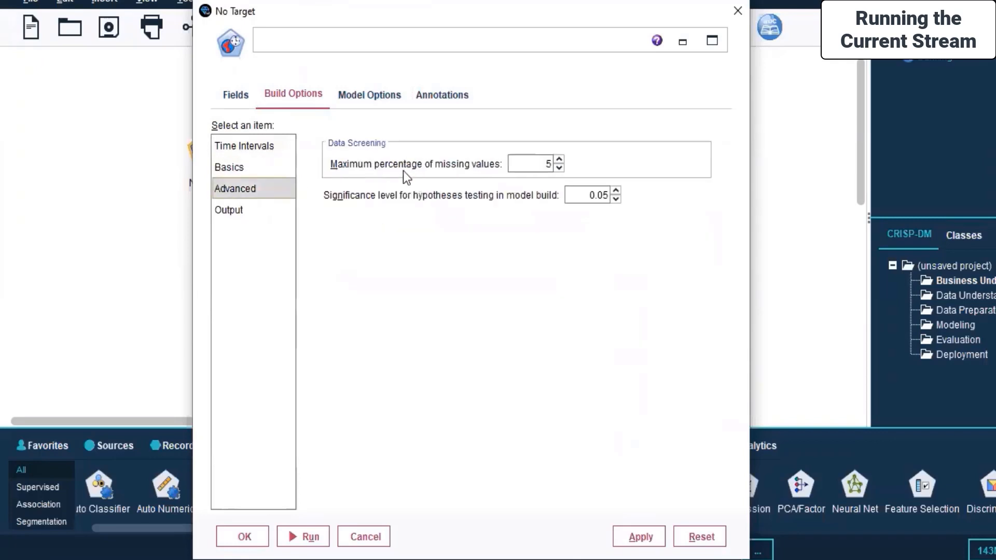
{"action": "left_click", "coordinate": [244, 209]}
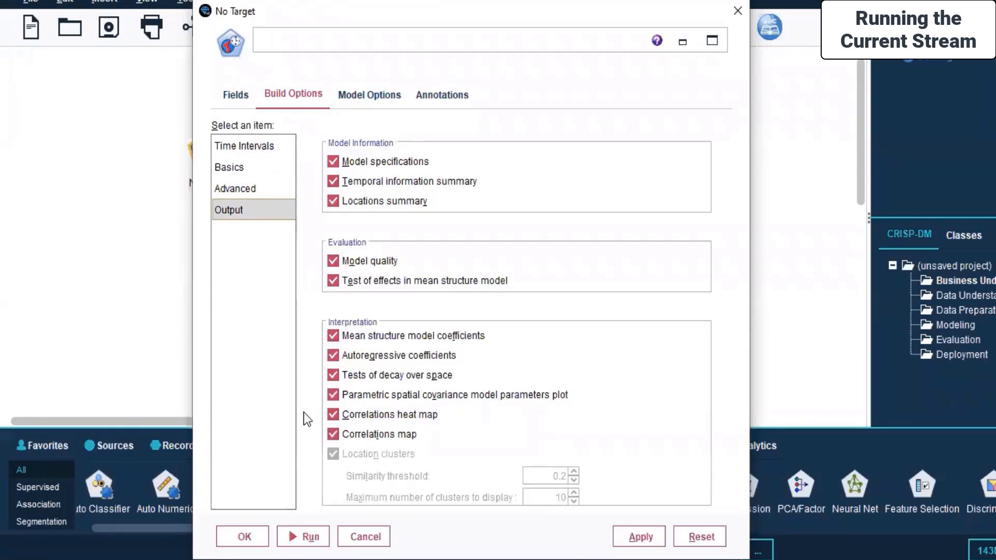
Return to the STP node's field settings, apply them and close the node
{"action": "left_click", "coordinate": [226, 104]}
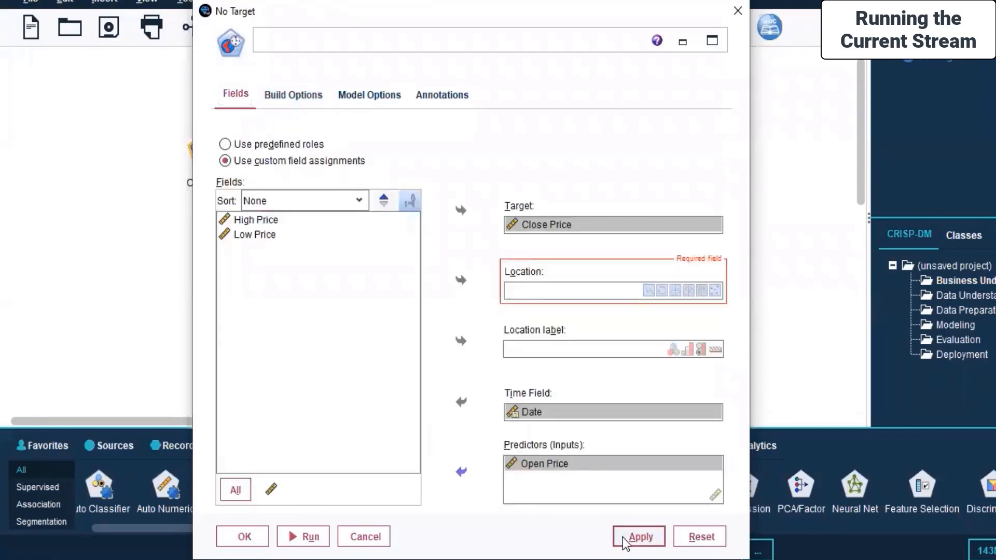
{"action": "left_click", "coordinate": [244, 538]}
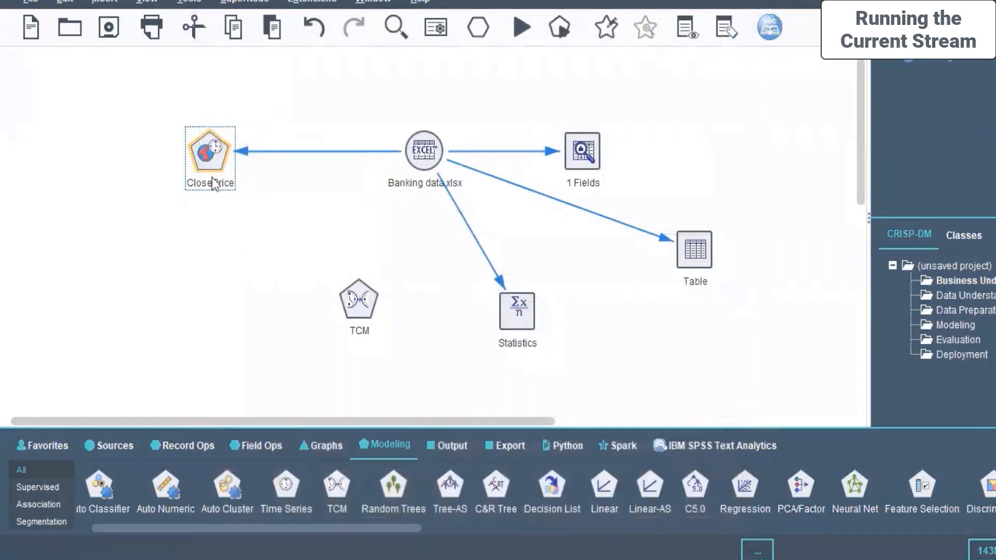